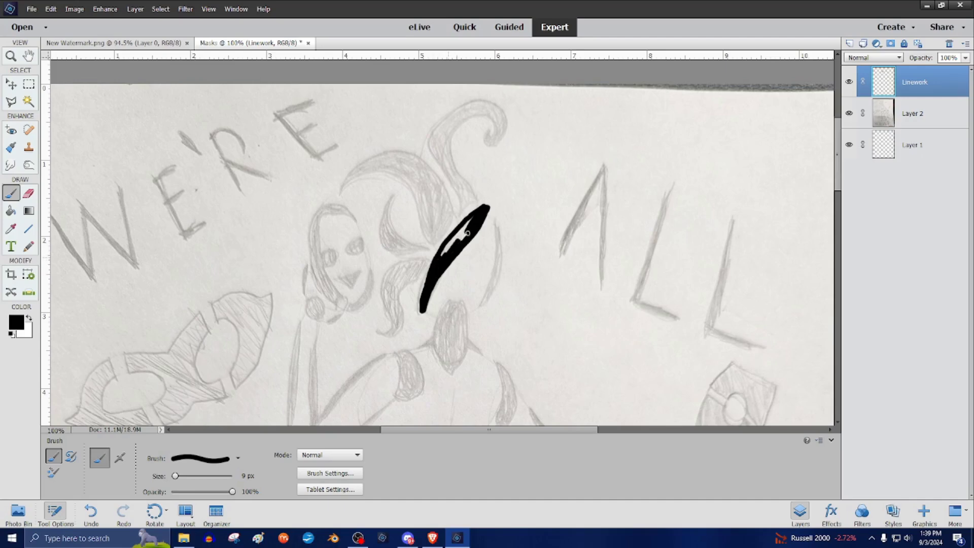
Refine the thick diagonal black stroke across the central figure's head, widening its lower end with the 9 px brush.
{"action": "key", "text": "e"}
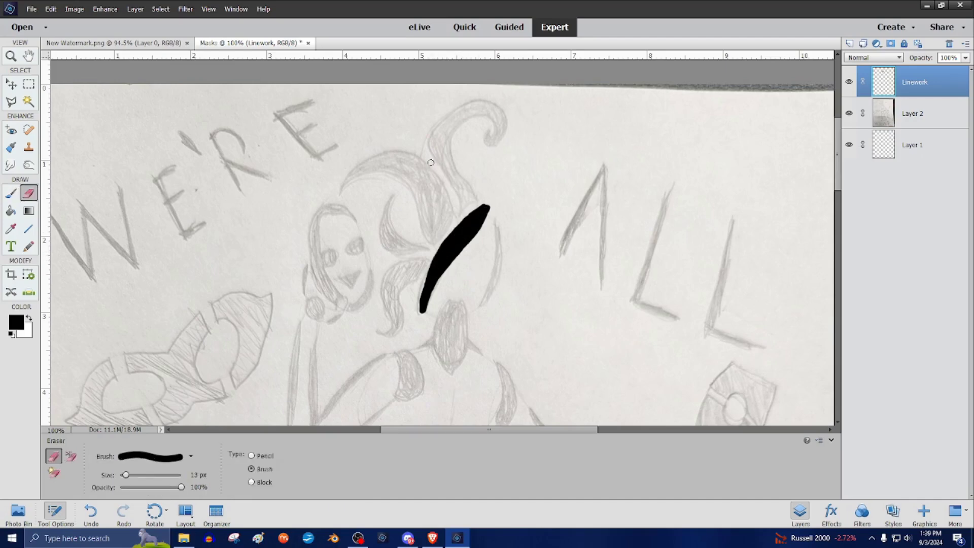
{"action": "key", "text": "ctrl+space"}
{"action": "left_click", "coordinate": [457, 258], "text": "ctrl"}
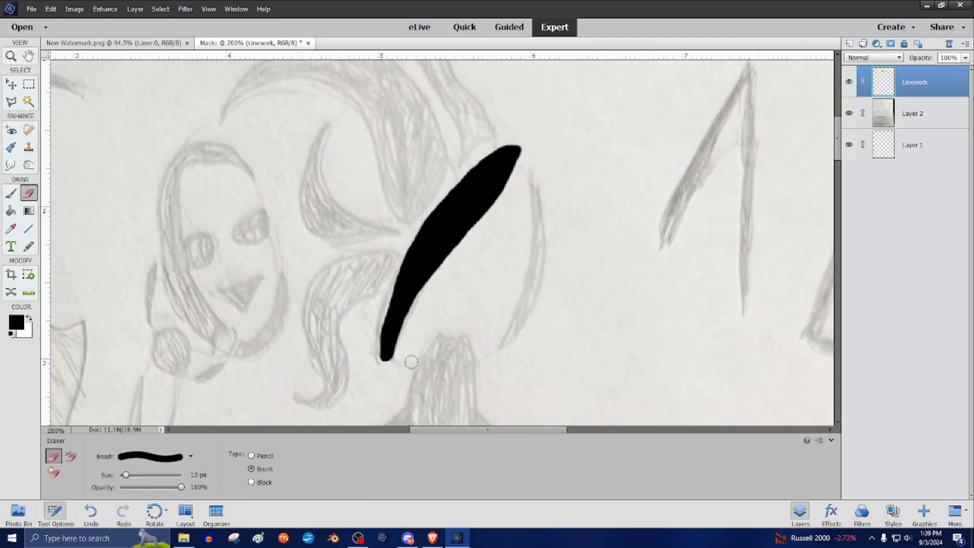
{"action": "key", "text": "b"}
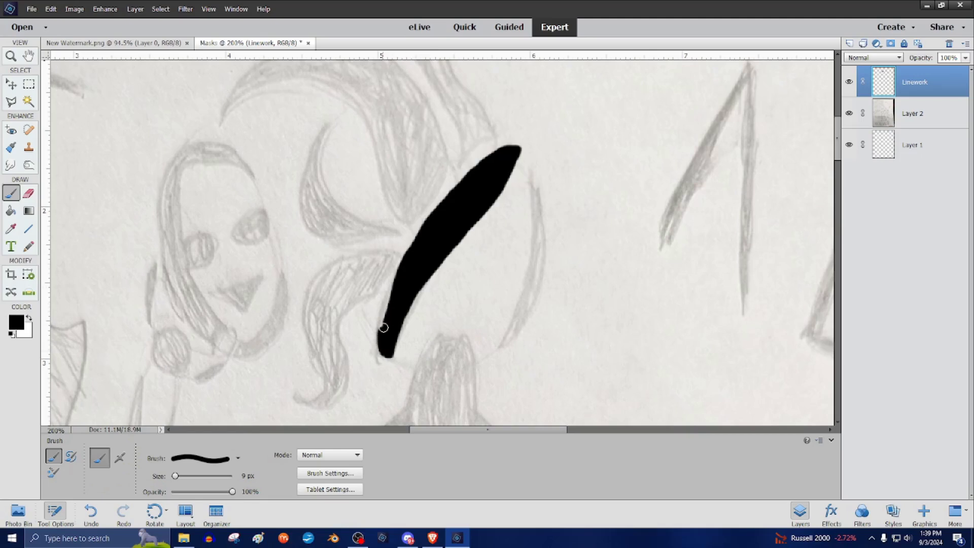
{"action": "left_click_drag", "start_coordinate": [399, 335], "coordinate": [468, 204]}
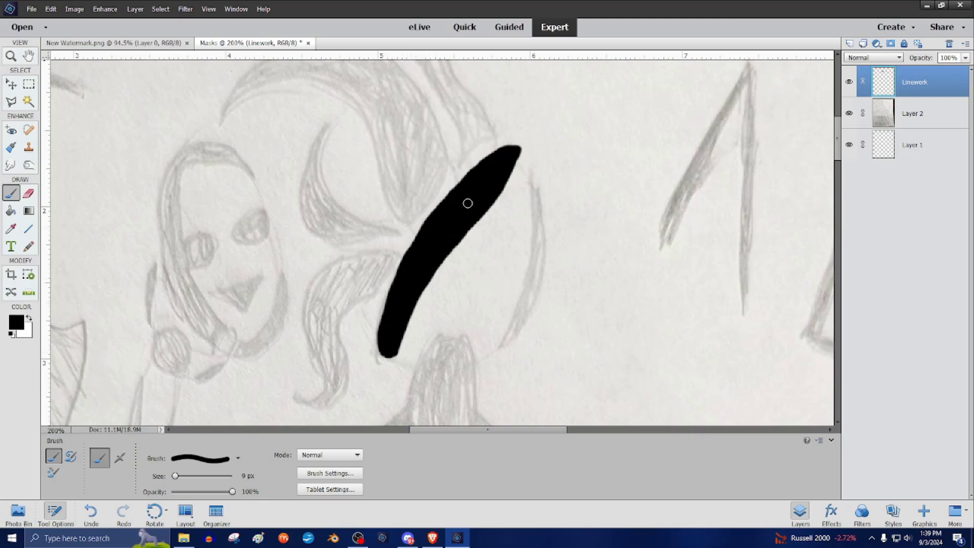
Ink the solid black crescent along the right edge of the central figure's head and taper its ends with the eraser.
{"action": "mouse_move", "coordinate": [531, 187]}
{"action": "left_mouse_down"}
{"action": "mouse_move", "coordinate": [523, 298]}
{"action": "mouse_move", "coordinate": [500, 339]}
{"action": "mouse_move", "coordinate": [535, 286]}
{"action": "mouse_move", "coordinate": [542, 238]}
{"action": "mouse_move", "coordinate": [532, 198]}
{"action": "mouse_move", "coordinate": [540, 230]}
{"action": "left_mouse_up"}
{"action": "key", "text": "e"}
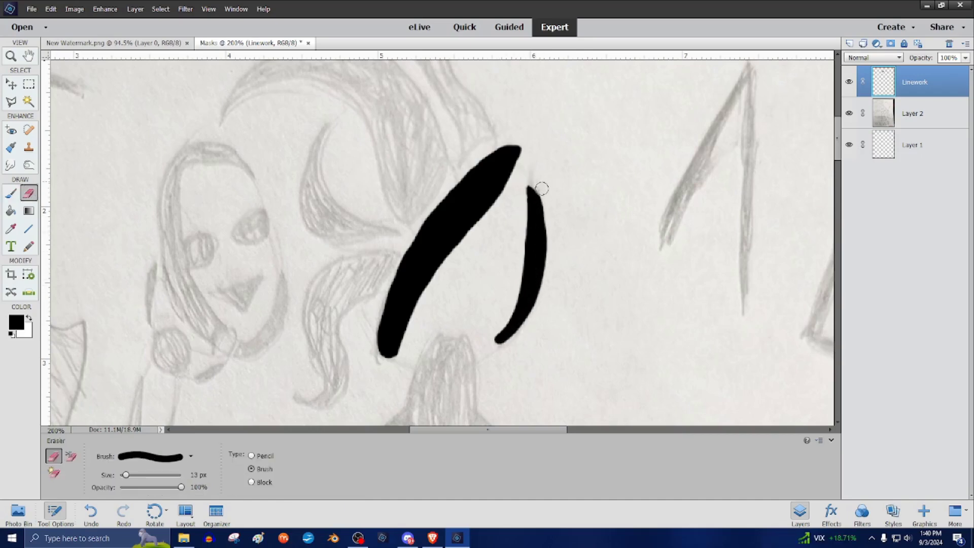
{"action": "key", "text": "b"}
Outline the tall curled plume above the head in black, fill its curled tip, and square off its base with the eraser.
{"action": "scroll", "coordinate": [457, 261], "scroll_direction": "up", "scroll_amount": 5}
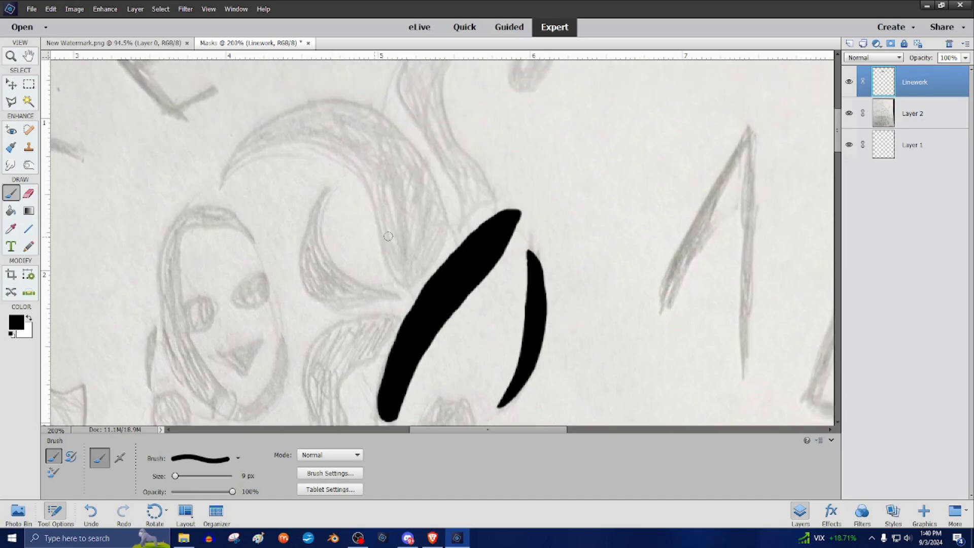
{"action": "mouse_move", "coordinate": [466, 283]}
{"action": "left_mouse_down"}
{"action": "mouse_move", "coordinate": [490, 268]}
{"action": "mouse_move", "coordinate": [443, 175]}
{"action": "mouse_move", "coordinate": [481, 105]}
{"action": "mouse_move", "coordinate": [529, 111]}
{"action": "mouse_move", "coordinate": [523, 148]}
{"action": "mouse_move", "coordinate": [519, 131]}
{"action": "mouse_move", "coordinate": [510, 150]}
{"action": "mouse_move", "coordinate": [538, 152]}
{"action": "mouse_move", "coordinate": [553, 113]}
{"action": "left_mouse_up"}
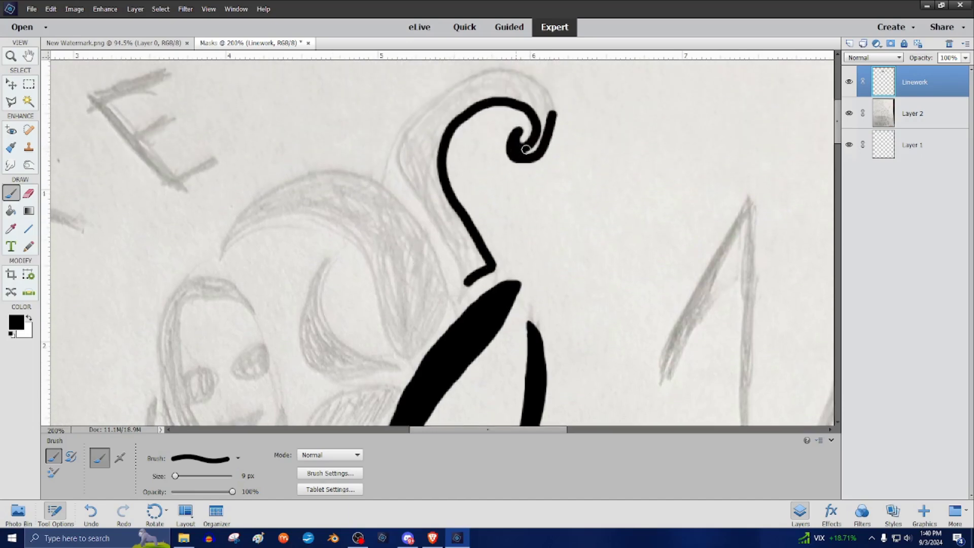
{"action": "mouse_move", "coordinate": [526, 149]}
{"action": "left_mouse_down"}
{"action": "mouse_move", "coordinate": [554, 118]}
{"action": "mouse_move", "coordinate": [554, 87]}
{"action": "mouse_move", "coordinate": [484, 78]}
{"action": "mouse_move", "coordinate": [408, 133]}
{"action": "mouse_move", "coordinate": [412, 177]}
{"action": "mouse_move", "coordinate": [468, 275]}
{"action": "left_mouse_up"}
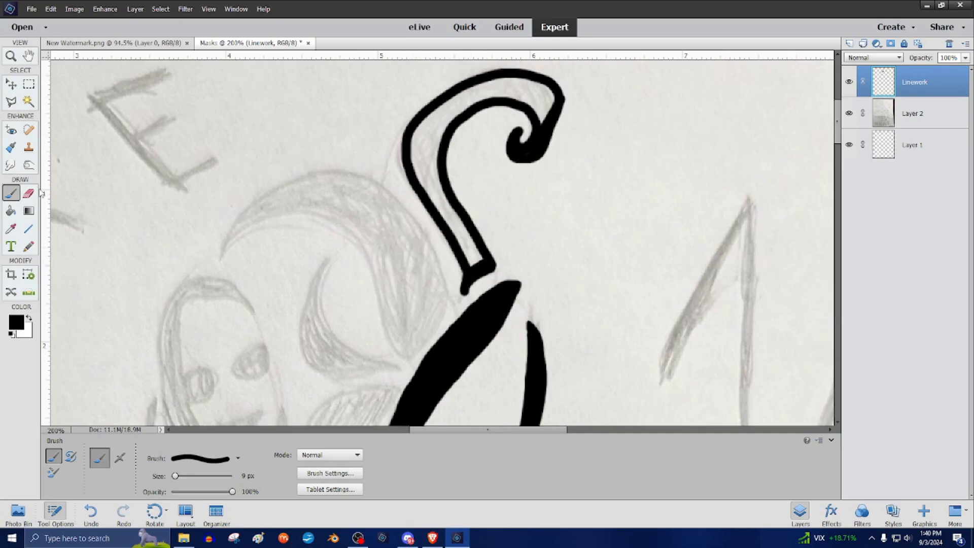
{"action": "left_click_drag", "start_coordinate": [555, 92], "coordinate": [538, 151]}
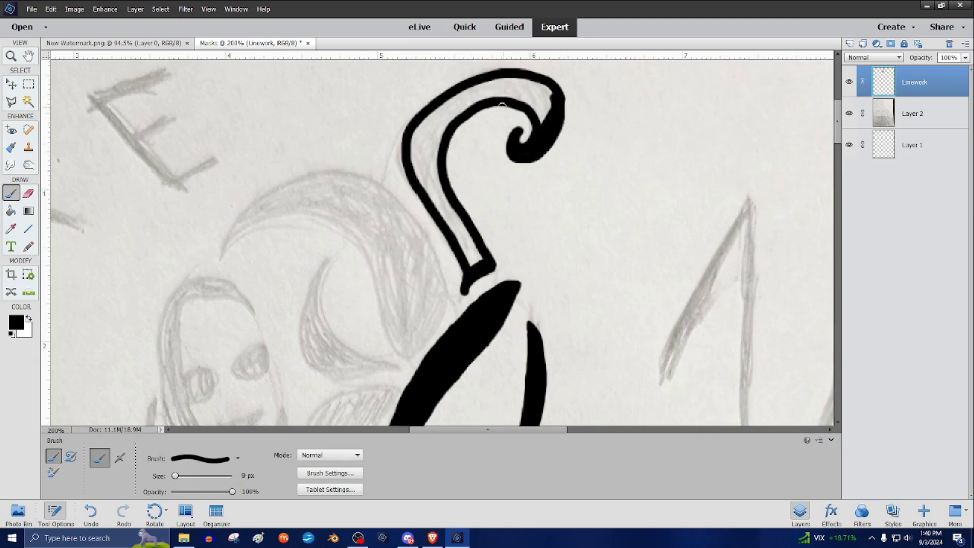
{"action": "key", "text": "e"}
{"action": "scroll", "coordinate": [496, 144], "scroll_direction": "down", "scroll_amount": 1}
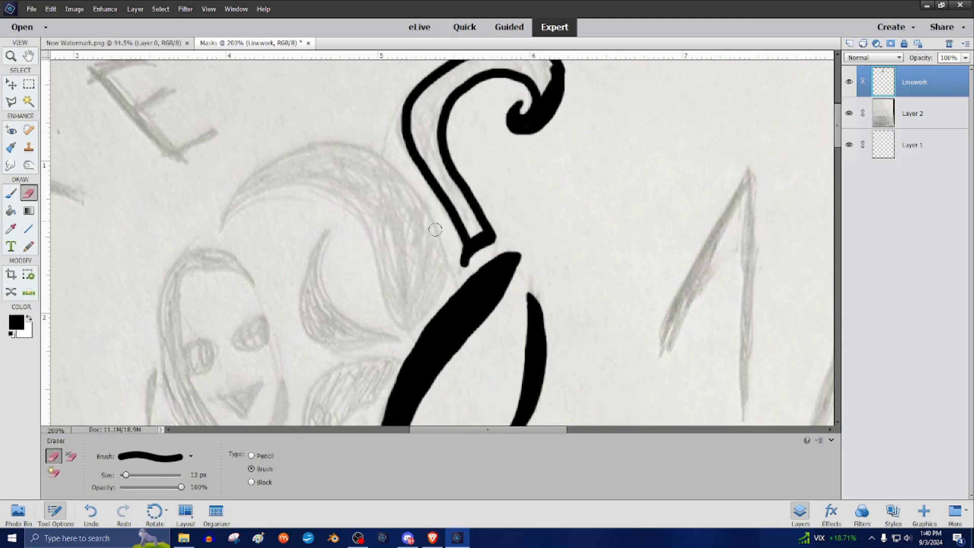
{"action": "mouse_move", "coordinate": [449, 247]}
{"action": "left_mouse_down"}
{"action": "mouse_move", "coordinate": [454, 275]}
{"action": "mouse_move", "coordinate": [489, 249]}
{"action": "left_mouse_up"}
Outline the large curved plume beside the tall one, fill its pointed end solid black, and sharpen the tip with the eraser.
{"action": "left_click", "coordinate": [11, 194]}
{"action": "scroll", "coordinate": [442, 244], "scroll_direction": "down", "scroll_amount": 1}
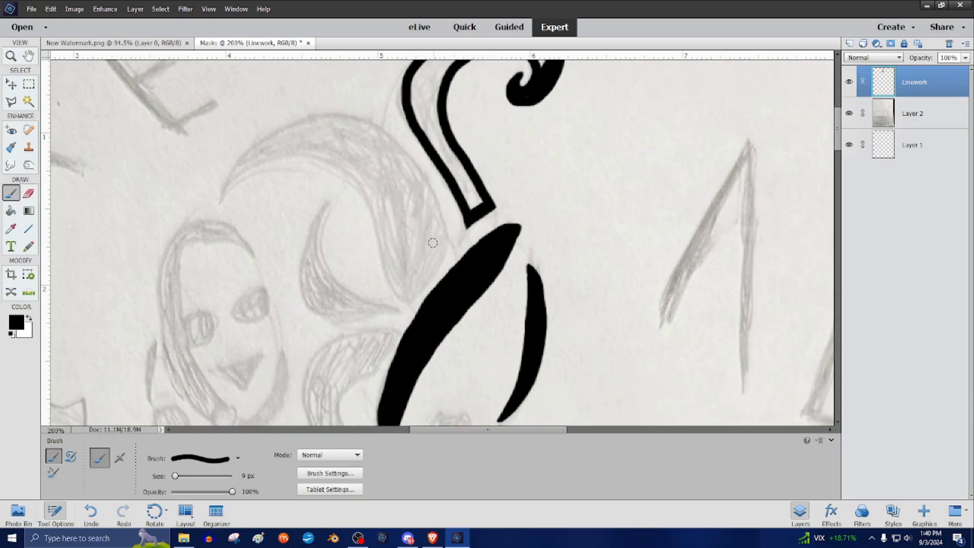
{"action": "mouse_move", "coordinate": [403, 296]}
{"action": "left_mouse_down"}
{"action": "mouse_move", "coordinate": [430, 276]}
{"action": "mouse_move", "coordinate": [440, 241]}
{"action": "mouse_move", "coordinate": [415, 174]}
{"action": "mouse_move", "coordinate": [363, 138]}
{"action": "mouse_move", "coordinate": [270, 141]}
{"action": "mouse_move", "coordinate": [227, 189]}
{"action": "mouse_move", "coordinate": [316, 165]}
{"action": "mouse_move", "coordinate": [380, 234]}
{"action": "mouse_move", "coordinate": [409, 295]}
{"action": "left_mouse_up"}
{"action": "mouse_move", "coordinate": [249, 176]}
{"action": "left_mouse_down"}
{"action": "mouse_move", "coordinate": [286, 152]}
{"action": "mouse_move", "coordinate": [262, 153]}
{"action": "mouse_move", "coordinate": [287, 148]}
{"action": "left_mouse_up"}
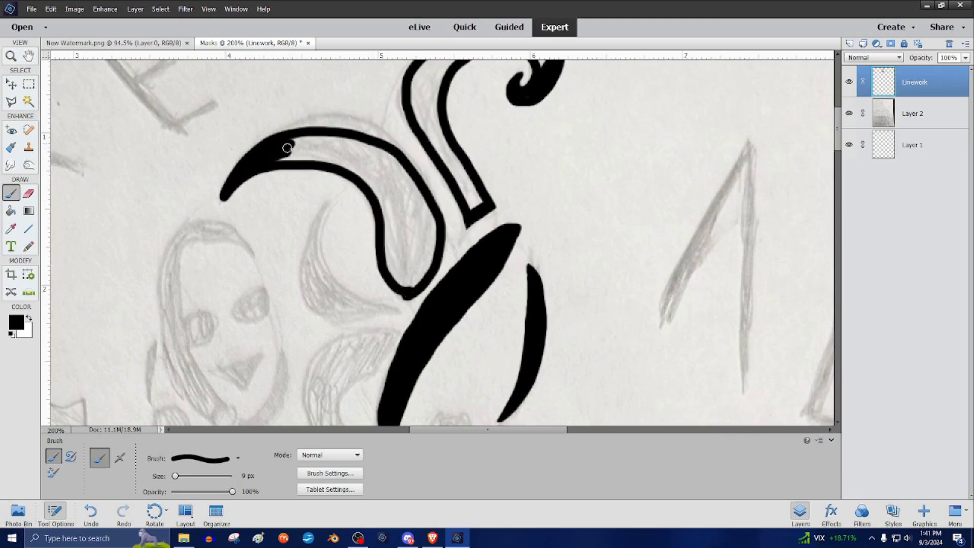
{"action": "key", "text": "e"}
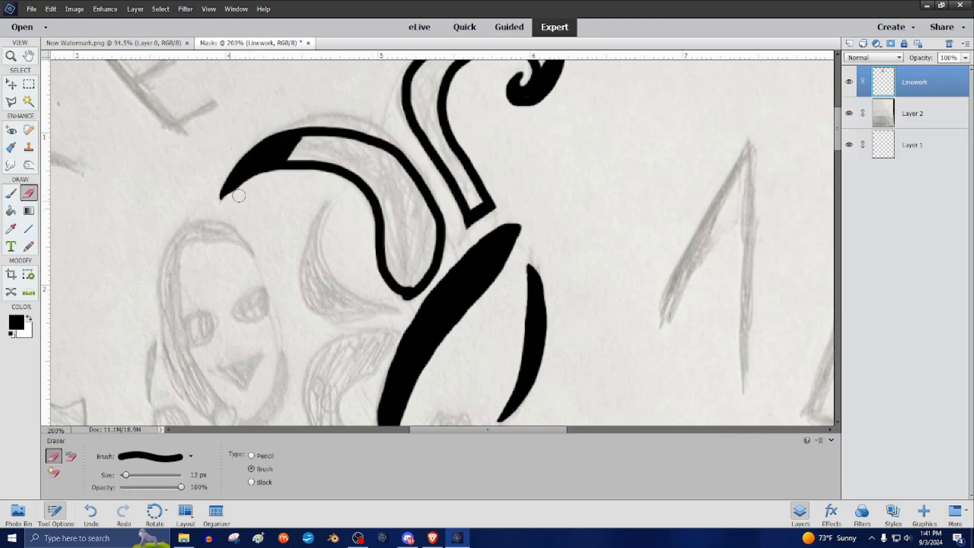
Outline the two smaller curved plumes on the left side of the central head and sharpen their tips with the eraser.
{"action": "left_click", "coordinate": [14, 197]}
{"action": "scroll", "coordinate": [355, 228], "scroll_direction": "down", "scroll_amount": 5}
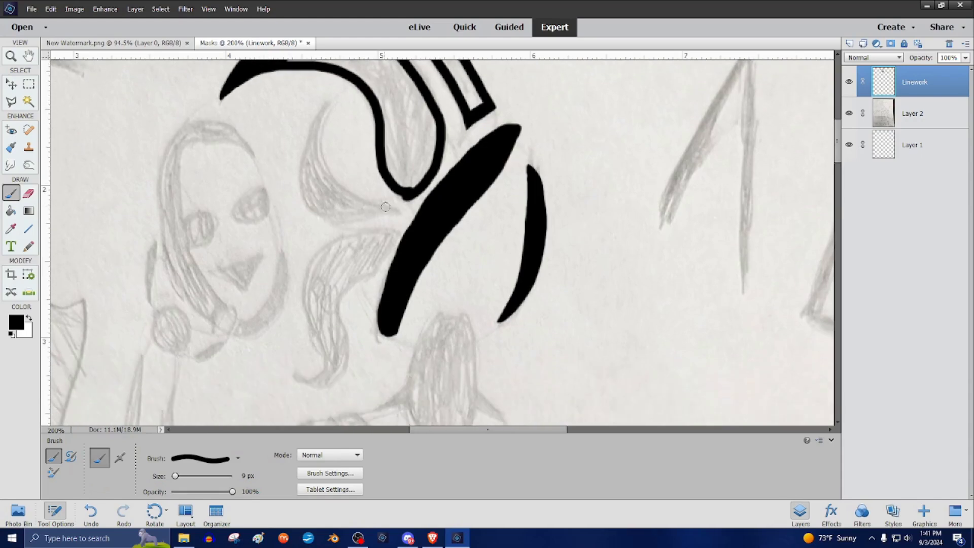
{"action": "mouse_move", "coordinate": [391, 196]}
{"action": "left_mouse_down"}
{"action": "mouse_move", "coordinate": [345, 202]}
{"action": "mouse_move", "coordinate": [312, 232]}
{"action": "mouse_move", "coordinate": [321, 304]}
{"action": "mouse_move", "coordinate": [301, 344]}
{"action": "mouse_move", "coordinate": [340, 339]}
{"action": "mouse_move", "coordinate": [339, 263]}
{"action": "mouse_move", "coordinate": [389, 199]}
{"action": "mouse_move", "coordinate": [396, 241]}
{"action": "mouse_move", "coordinate": [339, 248]}
{"action": "mouse_move", "coordinate": [303, 228]}
{"action": "mouse_move", "coordinate": [311, 156]}
{"action": "mouse_move", "coordinate": [328, 133]}
{"action": "mouse_move", "coordinate": [321, 177]}
{"action": "mouse_move", "coordinate": [352, 229]}
{"action": "mouse_move", "coordinate": [394, 236]}
{"action": "left_mouse_up"}
{"action": "key", "text": "e"}
{"action": "key", "text": "b"}
{"action": "scroll", "coordinate": [272, 325], "scroll_direction": "up", "scroll_amount": 2}
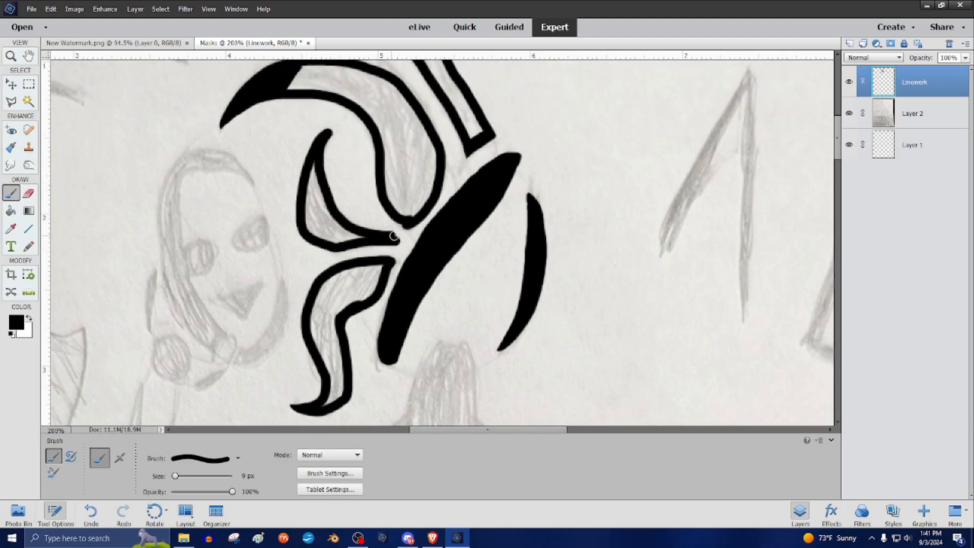
{"action": "left_click", "coordinate": [29, 195]}
{"action": "scroll", "coordinate": [304, 168], "scroll_direction": "up", "scroll_amount": 4}
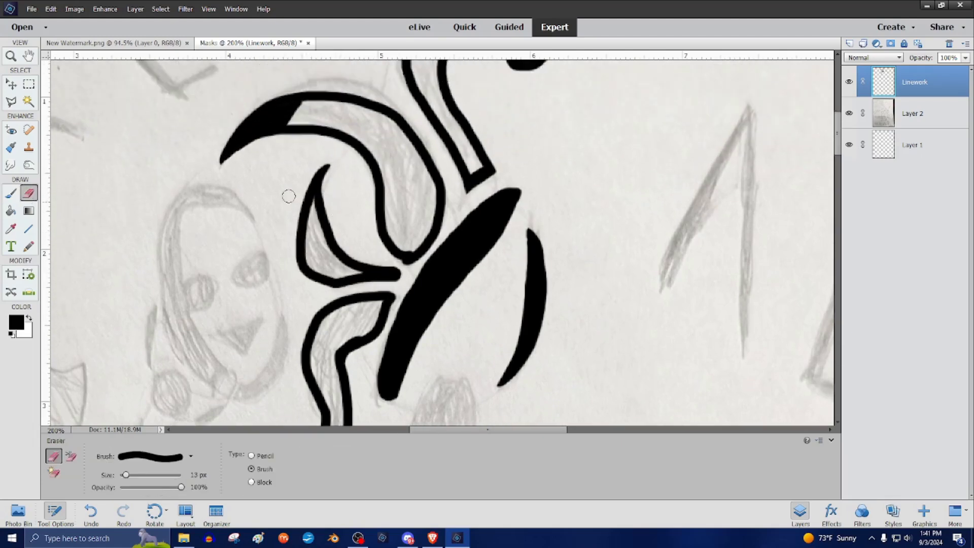
{"action": "scroll", "coordinate": [241, 225], "scroll_direction": "down", "scroll_amount": 5}
{"action": "scroll", "coordinate": [241, 224], "scroll_direction": "down", "scroll_amount": 1}
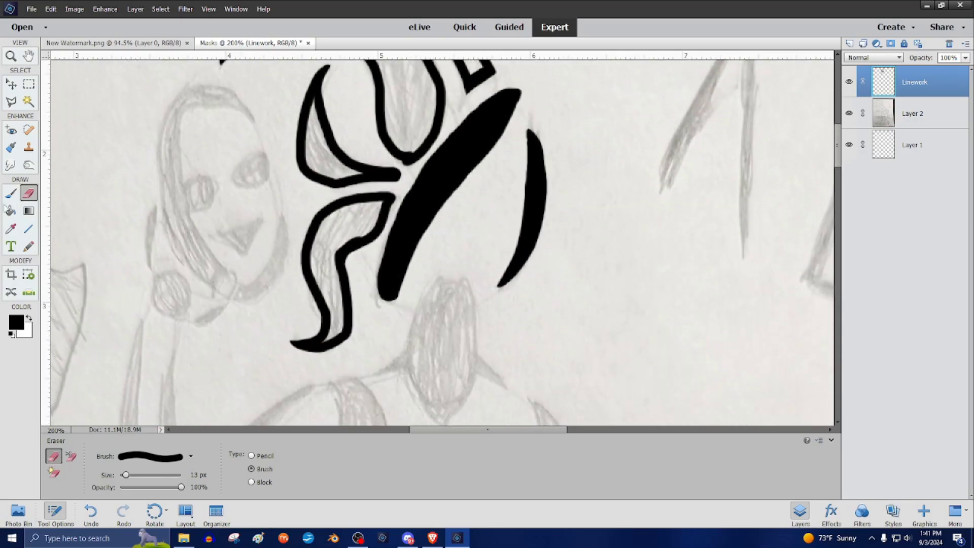
Ink the short vertical stroke just left of the held mask and taper its upper end with the eraser.
{"action": "key", "text": "b"}
{"action": "left_click_drag", "start_coordinate": [149, 267], "coordinate": [150, 223]}
{"action": "left_click", "coordinate": [32, 195]}
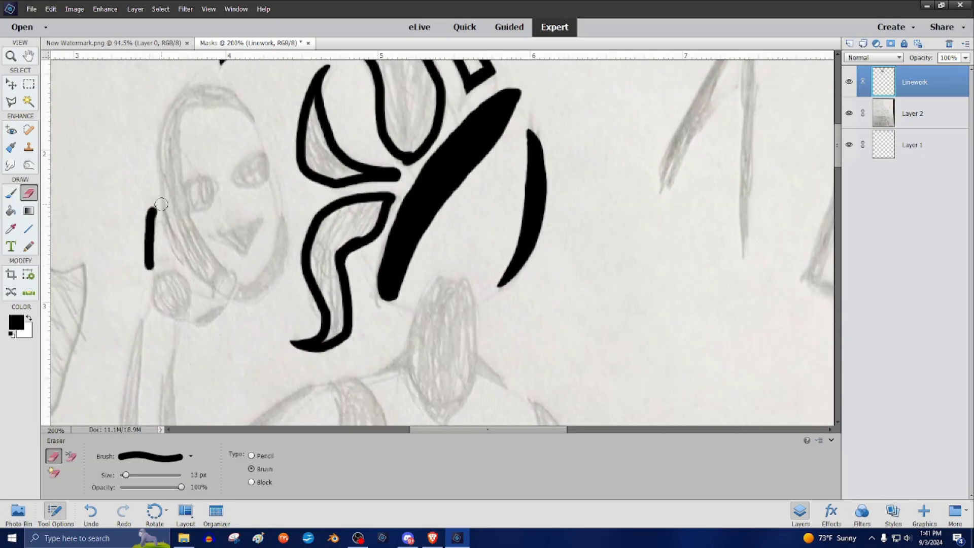
Outline the held mask's left-side shading band around its left eye and ink the solid shadow along its right chin.
{"action": "left_click", "coordinate": [11, 193]}
{"action": "scroll", "coordinate": [230, 268], "scroll_direction": "down", "scroll_amount": 1}
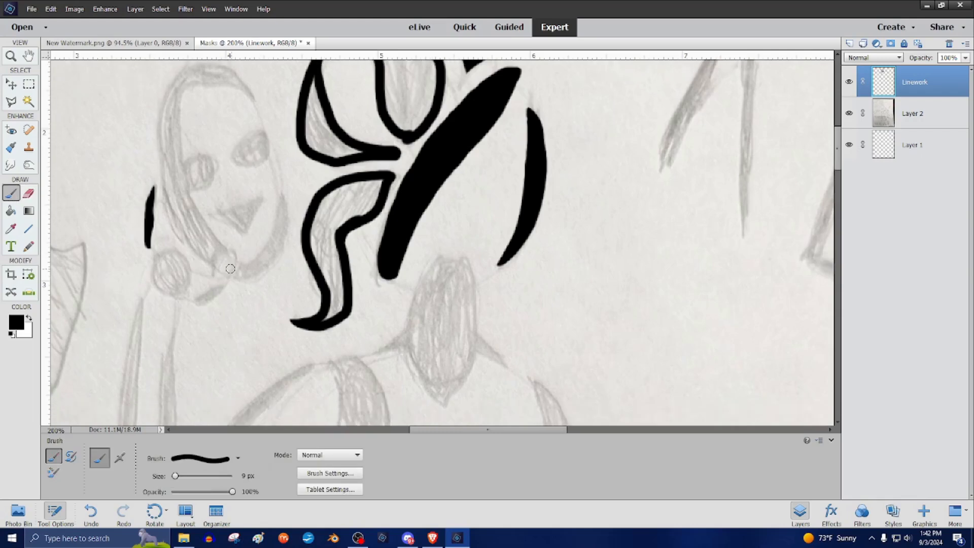
{"action": "mouse_move", "coordinate": [221, 249]}
{"action": "left_mouse_down"}
{"action": "mouse_move", "coordinate": [189, 242]}
{"action": "mouse_move", "coordinate": [165, 180]}
{"action": "mouse_move", "coordinate": [180, 72]}
{"action": "mouse_move", "coordinate": [201, 69]}
{"action": "mouse_move", "coordinate": [256, 100]}
{"action": "mouse_move", "coordinate": [214, 82]}
{"action": "mouse_move", "coordinate": [185, 93]}
{"action": "mouse_move", "coordinate": [186, 168]}
{"action": "mouse_move", "coordinate": [212, 165]}
{"action": "mouse_move", "coordinate": [191, 194]}
{"action": "mouse_move", "coordinate": [199, 222]}
{"action": "mouse_move", "coordinate": [217, 248]}
{"action": "mouse_move", "coordinate": [253, 267]}
{"action": "mouse_move", "coordinate": [241, 267]}
{"action": "mouse_move", "coordinate": [267, 251]}
{"action": "mouse_move", "coordinate": [285, 211]}
{"action": "mouse_move", "coordinate": [240, 275]}
{"action": "left_mouse_up"}
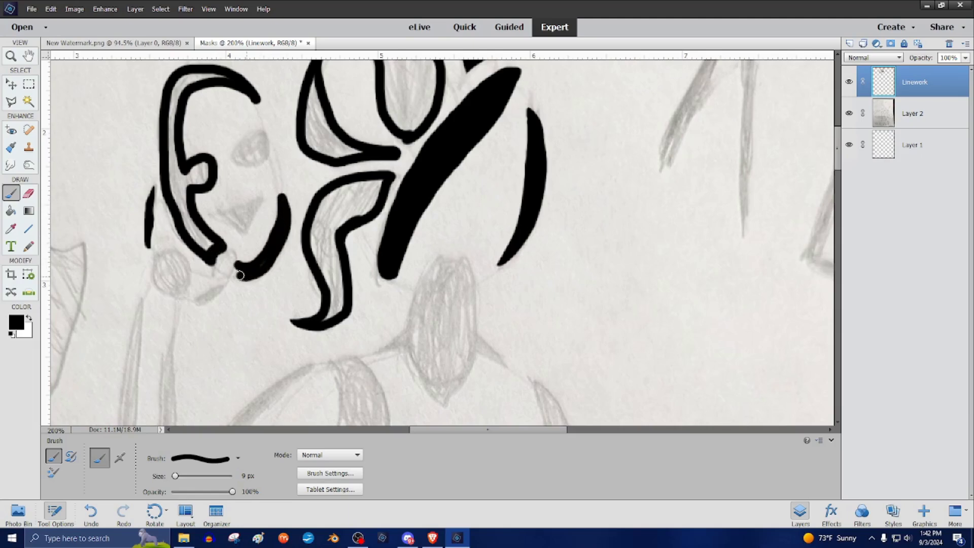
Set the eraser size to 9 px and taper the ends of the held mask's chin shadow and forehead line.
{"action": "key", "text": "e"}
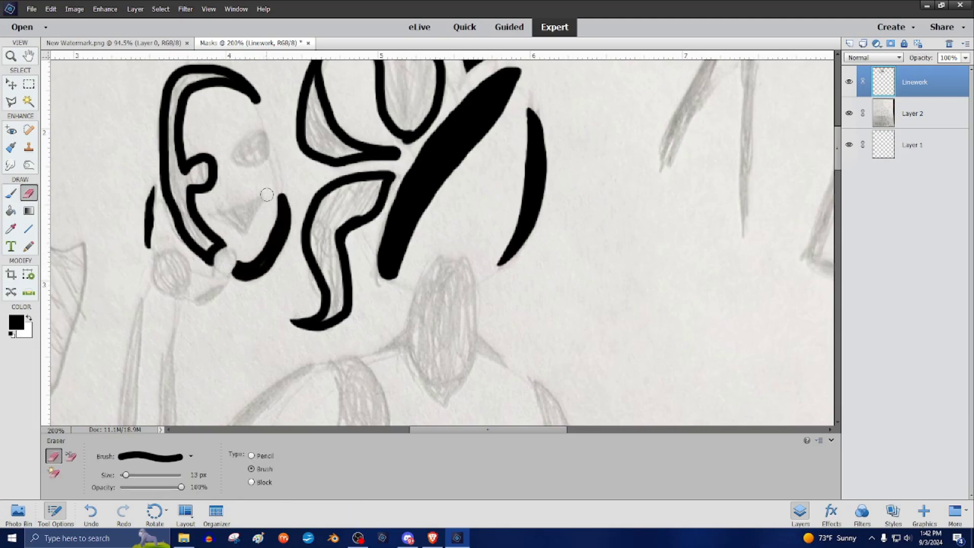
{"action": "left_click", "coordinate": [153, 457]}
{"action": "left_click", "coordinate": [156, 386]}
{"action": "left_click_drag", "start_coordinate": [282, 188], "coordinate": [293, 210]}
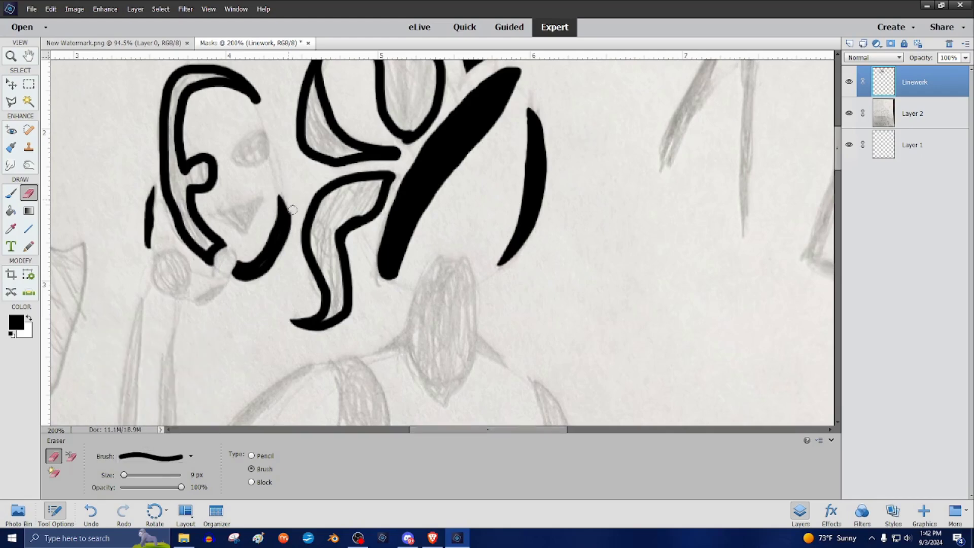
{"action": "scroll", "coordinate": [266, 145], "scroll_direction": "up", "scroll_amount": 2}
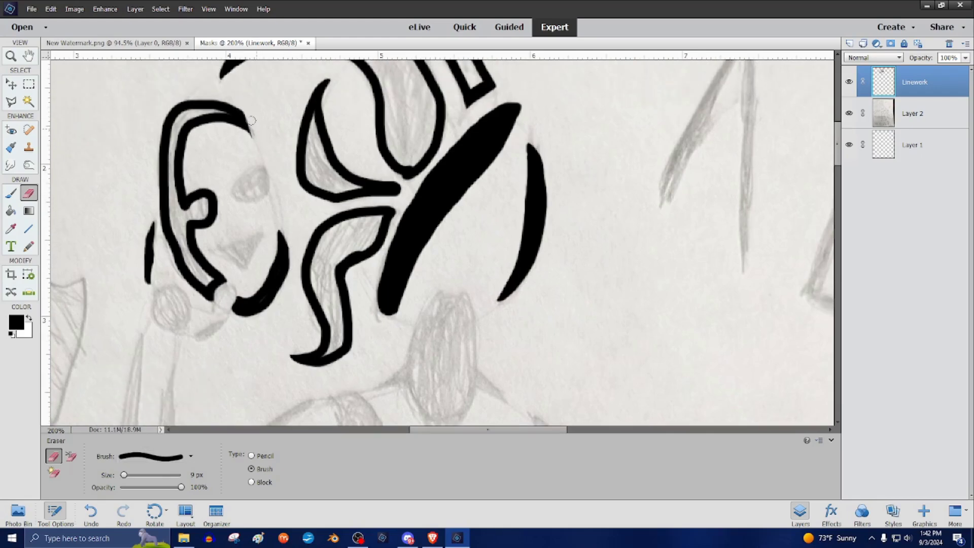
Fill the held mask's right eye and triangular mouth in solid black, cleaning up the nearby strokes with the eraser.
{"action": "left_click", "coordinate": [10, 194]}
{"action": "mouse_move", "coordinate": [259, 173]}
{"action": "left_mouse_down"}
{"action": "mouse_move", "coordinate": [246, 189]}
{"action": "mouse_move", "coordinate": [266, 175]}
{"action": "left_mouse_up"}
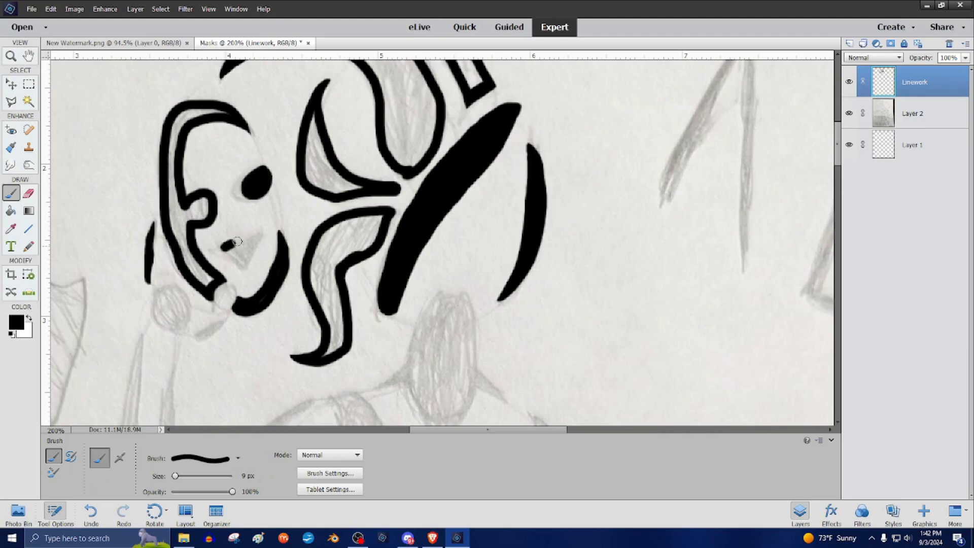
{"action": "mouse_move", "coordinate": [237, 242]}
{"action": "left_mouse_down"}
{"action": "mouse_move", "coordinate": [246, 256]}
{"action": "mouse_move", "coordinate": [267, 223]}
{"action": "left_mouse_up"}
{"action": "key", "text": "e"}
{"action": "scroll", "coordinate": [268, 223], "scroll_direction": "down", "scroll_amount": 2}
{"action": "scroll", "coordinate": [203, 239], "scroll_direction": "up", "scroll_amount": 1}
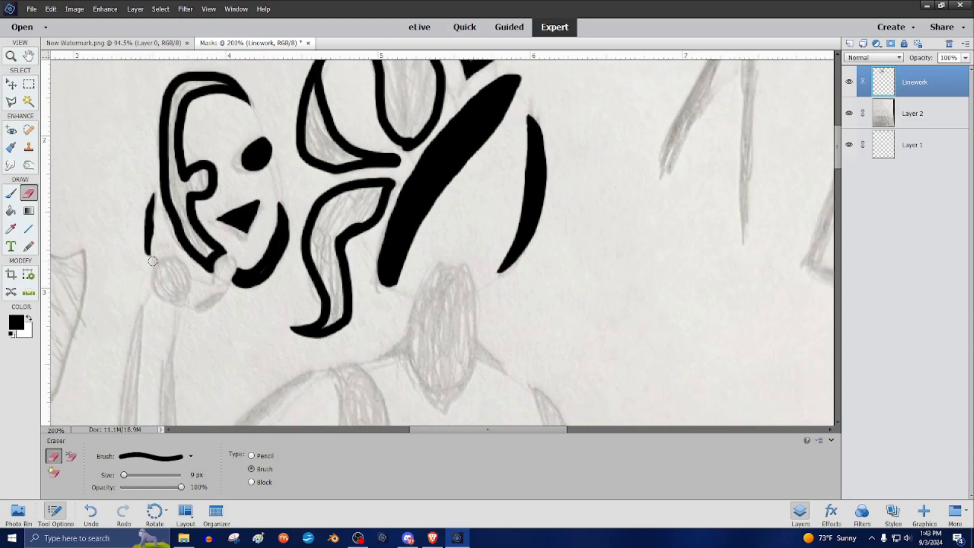
Ink the small black wedge beneath the held mask's chin, sharpen it with the eraser, and outline the circle beside it.
{"action": "scroll", "coordinate": [213, 289], "scroll_direction": "down", "scroll_amount": 1}
{"action": "key", "text": "b"}
{"action": "left_click_drag", "start_coordinate": [225, 287], "coordinate": [204, 301]}
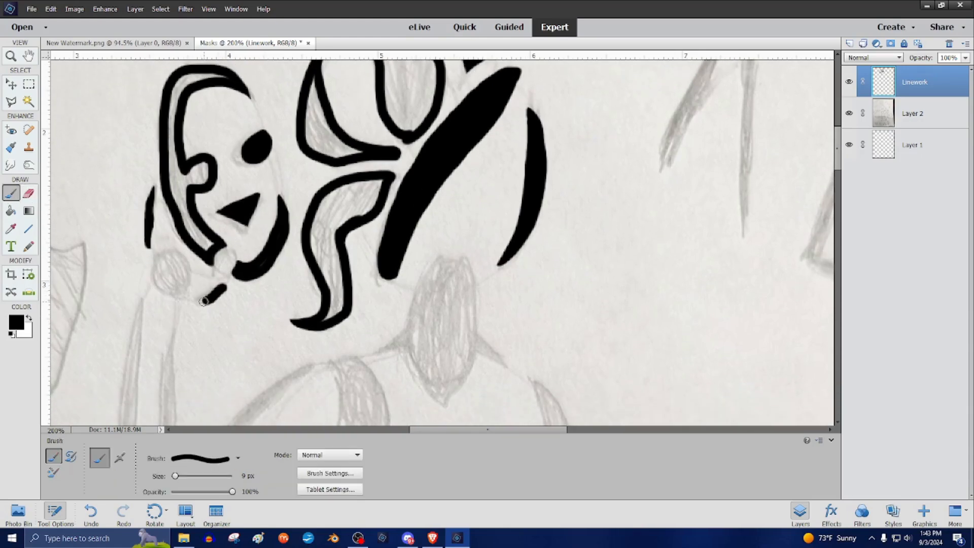
{"action": "key", "text": "e"}
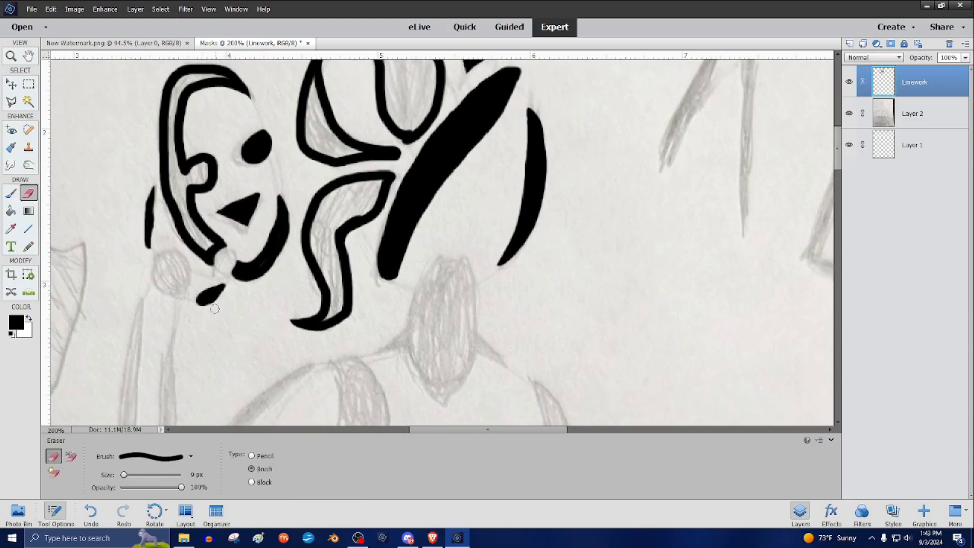
{"action": "key", "text": "b"}
{"action": "mouse_move", "coordinate": [173, 253]}
{"action": "left_mouse_down"}
{"action": "mouse_move", "coordinate": [156, 265]}
{"action": "mouse_move", "coordinate": [161, 290]}
{"action": "mouse_move", "coordinate": [181, 285]}
{"action": "mouse_move", "coordinate": [170, 256]}
{"action": "left_mouse_up"}
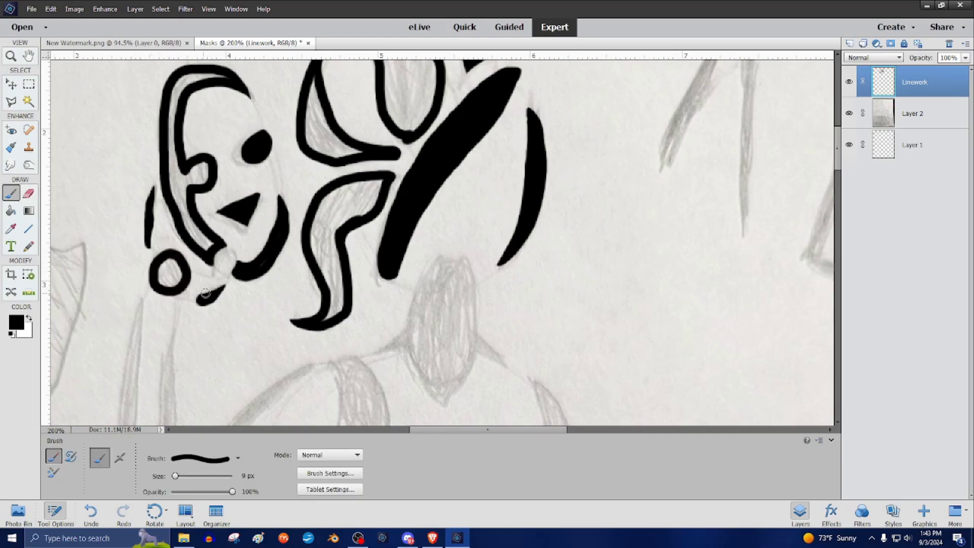
Outline the central figure's neck shape with its pointed lower end and side spurs, tapering the spurs with the eraser.
{"action": "scroll", "coordinate": [193, 259], "scroll_direction": "down", "scroll_amount": 1}
{"action": "scroll", "coordinate": [205, 265], "scroll_direction": "down", "scroll_amount": 7}
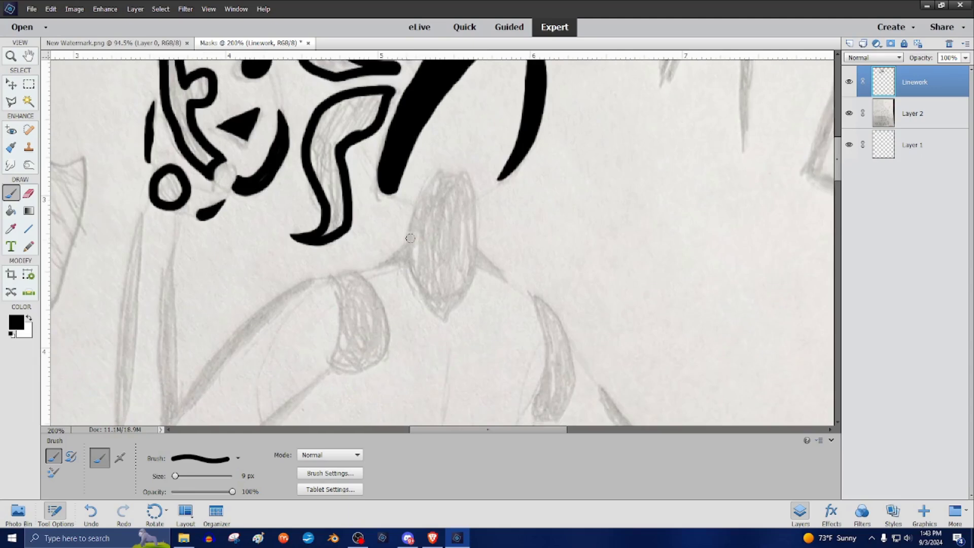
{"action": "mouse_move", "coordinate": [441, 145]}
{"action": "left_mouse_down"}
{"action": "mouse_move", "coordinate": [397, 227]}
{"action": "mouse_move", "coordinate": [418, 233]}
{"action": "left_mouse_up"}
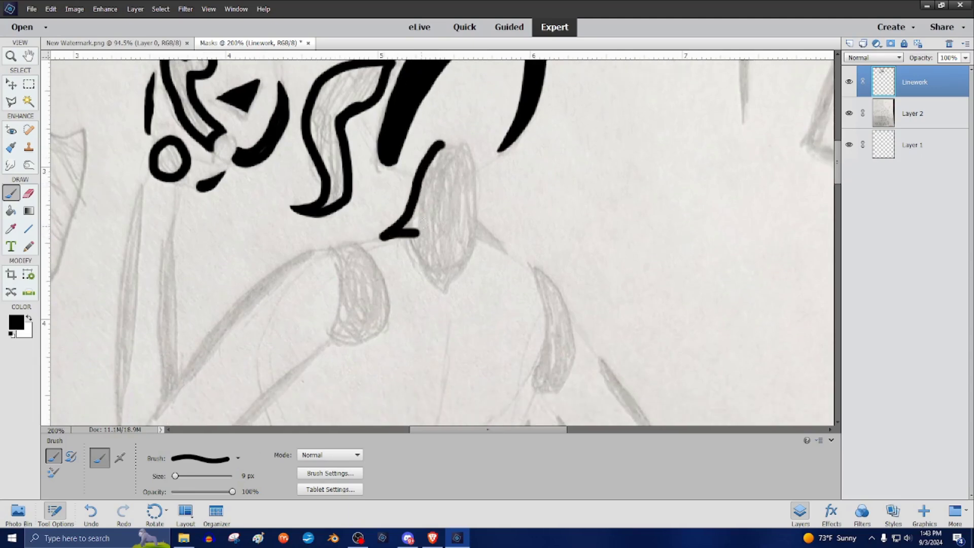
{"action": "mouse_move", "coordinate": [458, 146]}
{"action": "left_mouse_down"}
{"action": "mouse_move", "coordinate": [475, 177]}
{"action": "mouse_move", "coordinate": [474, 225]}
{"action": "mouse_move", "coordinate": [503, 248]}
{"action": "mouse_move", "coordinate": [473, 250]}
{"action": "mouse_move", "coordinate": [445, 289]}
{"action": "mouse_move", "coordinate": [413, 233]}
{"action": "left_mouse_up"}
{"action": "left_click", "coordinate": [31, 195]}
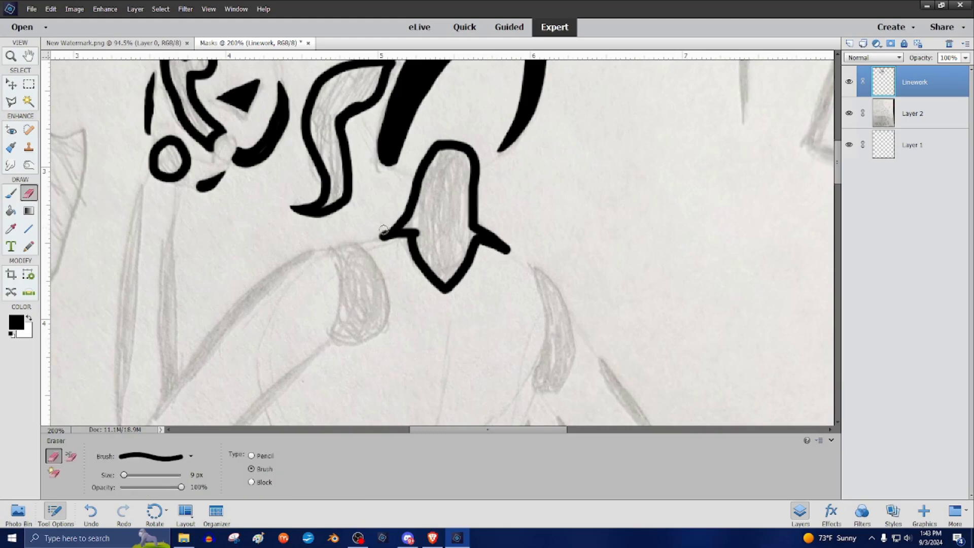
{"action": "left_click_drag", "start_coordinate": [502, 223], "coordinate": [517, 260]}
{"action": "scroll", "coordinate": [457, 406], "scroll_direction": "up", "scroll_amount": 3}
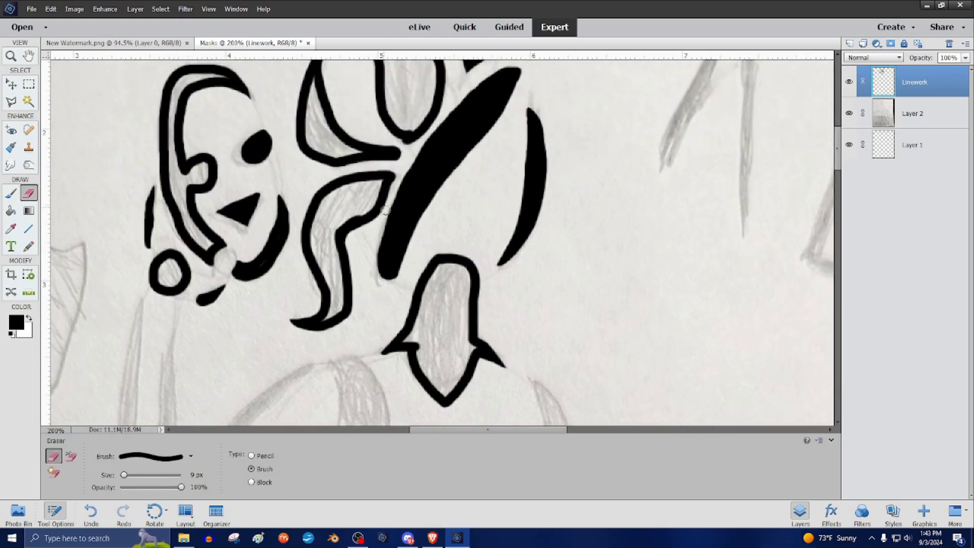
Outline the curved shading shape on the central figure's left shoulder in black and clean it with the eraser.
{"action": "scroll", "coordinate": [457, 406], "scroll_direction": "down", "scroll_amount": 5}
{"action": "key", "text": "b"}
{"action": "scroll", "coordinate": [474, 432], "scroll_direction": "left", "scroll_amount": 3}
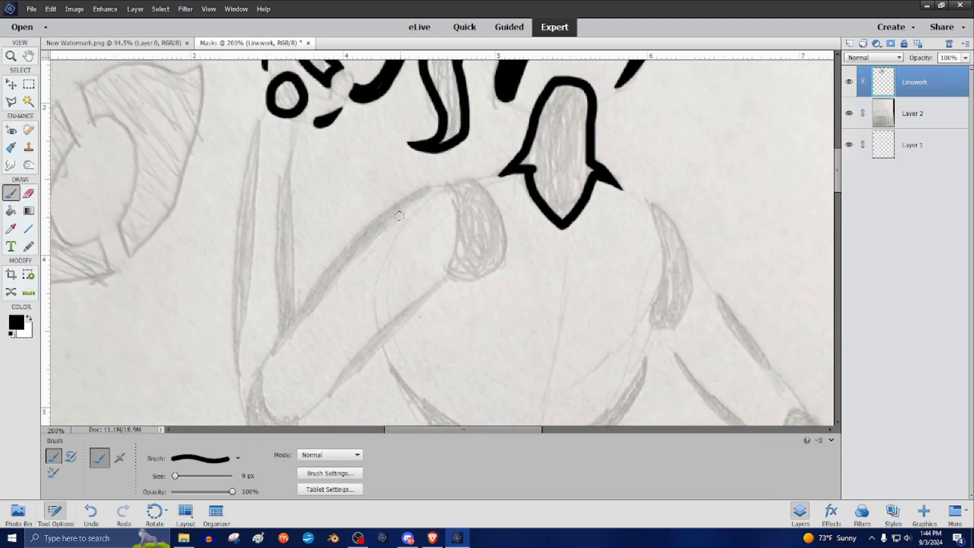
{"action": "mouse_move", "coordinate": [450, 165]}
{"action": "left_mouse_down"}
{"action": "mouse_move", "coordinate": [465, 224]}
{"action": "mouse_move", "coordinate": [453, 248]}
{"action": "mouse_move", "coordinate": [480, 261]}
{"action": "mouse_move", "coordinate": [504, 237]}
{"action": "mouse_move", "coordinate": [486, 181]}
{"action": "mouse_move", "coordinate": [451, 169]}
{"action": "left_mouse_up"}
{"action": "key", "text": "e"}
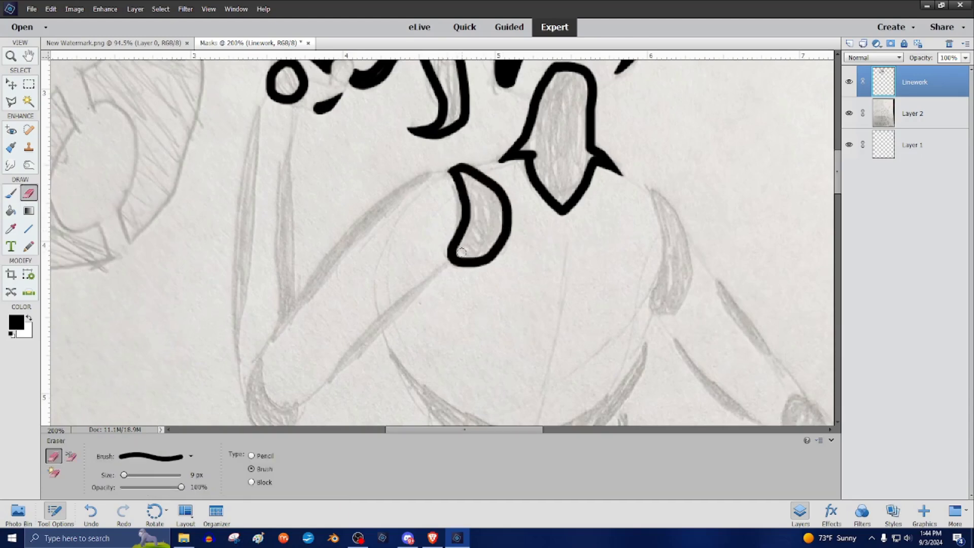
Ink the V-shaped shading between the central figure's raised forearm and upper arm in solid black, tapering its ends with the eraser.
{"action": "key", "text": "b"}
{"action": "mouse_move", "coordinate": [292, 133]}
{"action": "left_mouse_down"}
{"action": "mouse_move", "coordinate": [300, 295]}
{"action": "mouse_move", "coordinate": [374, 209]}
{"action": "mouse_move", "coordinate": [433, 174]}
{"action": "mouse_move", "coordinate": [380, 211]}
{"action": "mouse_move", "coordinate": [303, 306]}
{"action": "mouse_move", "coordinate": [277, 318]}
{"action": "mouse_move", "coordinate": [290, 150]}
{"action": "left_mouse_up"}
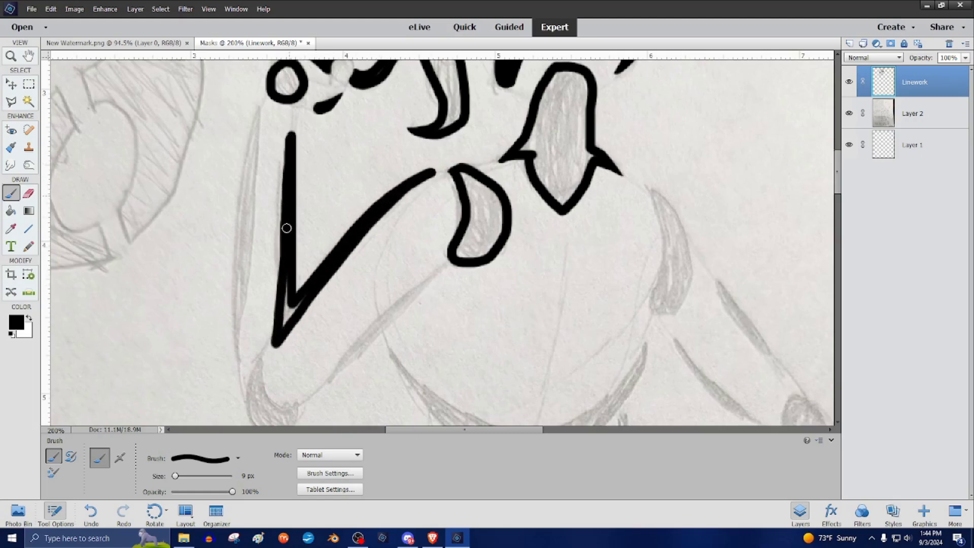
{"action": "key", "text": "e"}
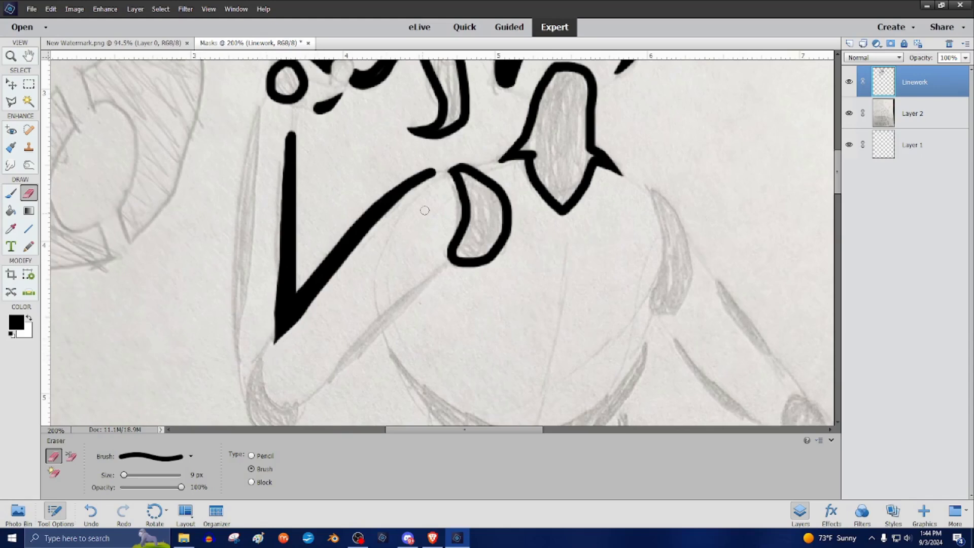
{"action": "left_click_drag", "start_coordinate": [435, 167], "coordinate": [366, 194]}
Ink the long outer edge of the raised forearm in solid black and trim its tips to points with the eraser.
{"action": "scroll", "coordinate": [301, 214], "scroll_direction": "down", "scroll_amount": 1}
{"action": "key", "text": "b"}
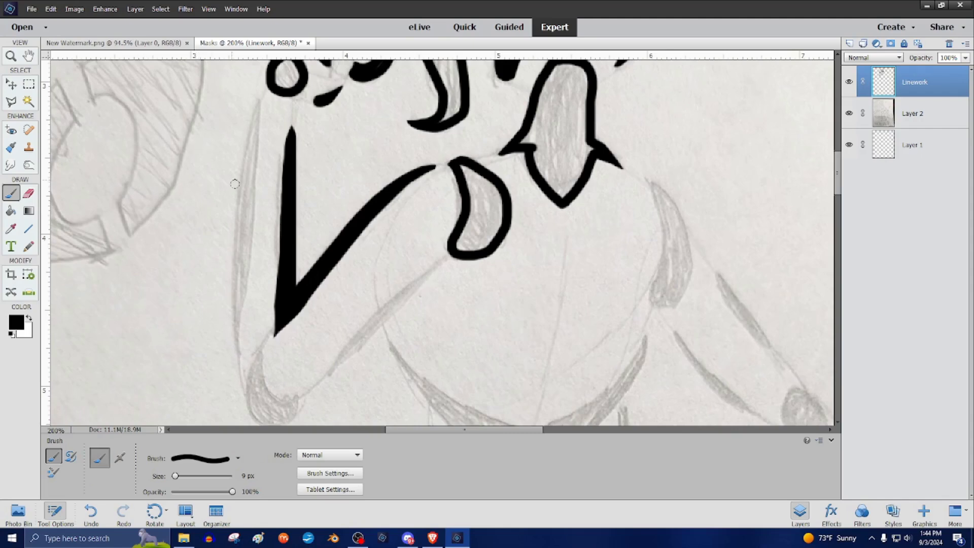
{"action": "mouse_move", "coordinate": [257, 103]}
{"action": "left_mouse_down"}
{"action": "mouse_move", "coordinate": [237, 349]}
{"action": "mouse_move", "coordinate": [240, 216]}
{"action": "mouse_move", "coordinate": [257, 113]}
{"action": "mouse_move", "coordinate": [240, 269]}
{"action": "left_mouse_up"}
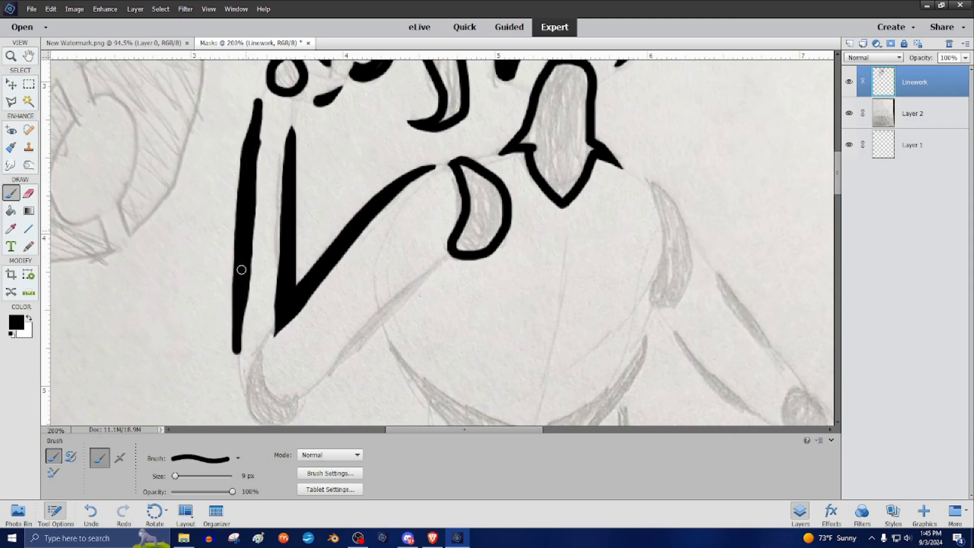
{"action": "key", "text": "e"}
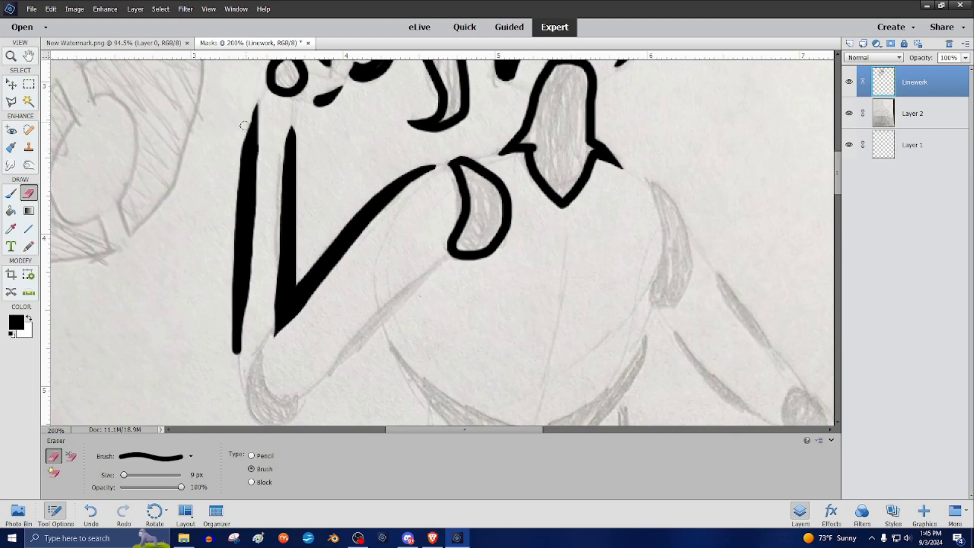
{"action": "left_click", "coordinate": [51, 9]}
{"action": "left_click", "coordinate": [58, 19]}
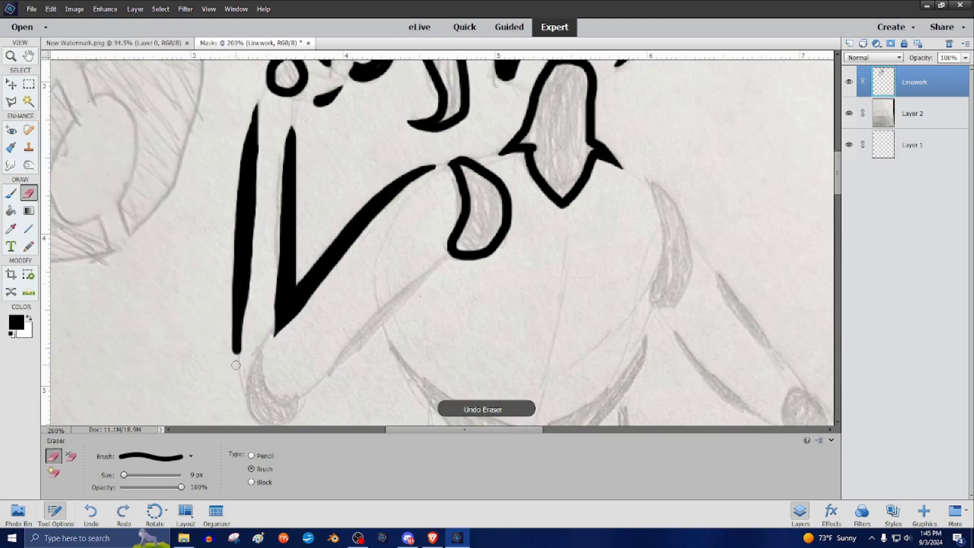
{"action": "mouse_move", "coordinate": [237, 362]}
{"action": "left_mouse_down"}
{"action": "mouse_move", "coordinate": [218, 256]}
{"action": "mouse_move", "coordinate": [244, 330]}
{"action": "mouse_move", "coordinate": [293, 325]}
{"action": "mouse_move", "coordinate": [255, 291]}
{"action": "mouse_move", "coordinate": [273, 347]}
{"action": "left_mouse_up"}
Fill the curved elbow shape below the raised forearm in solid black and sharpen its corners with the eraser.
{"action": "scroll", "coordinate": [227, 295], "scroll_direction": "down", "scroll_amount": 3}
{"action": "key", "text": "b"}
{"action": "key", "text": "e"}
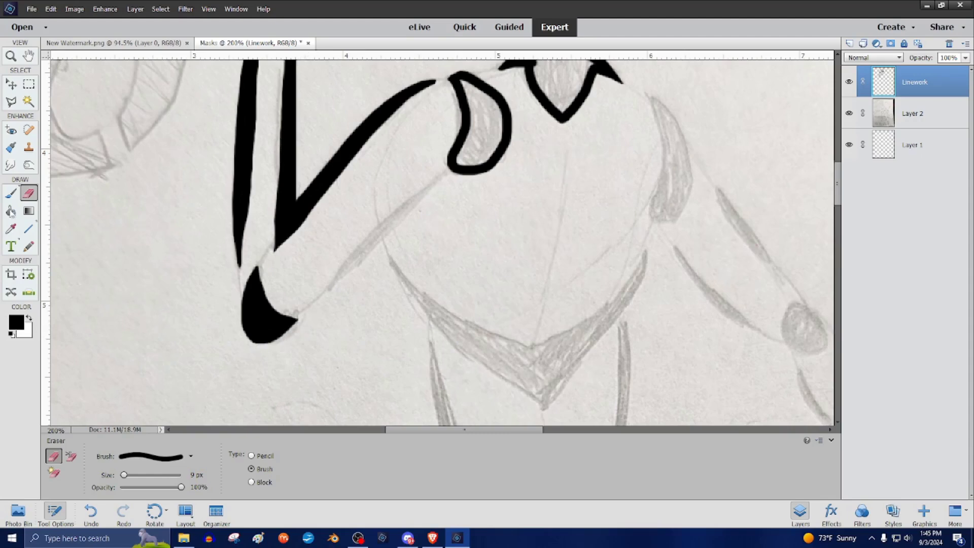
Ink the shading stroke along the underside of the bent upper arm and taper both ends with the eraser.
{"action": "key", "text": "b"}
{"action": "scroll", "coordinate": [436, 242], "scroll_direction": "up", "scroll_amount": 1}
{"action": "mouse_move", "coordinate": [329, 325]}
{"action": "left_mouse_down"}
{"action": "mouse_move", "coordinate": [435, 220]}
{"action": "mouse_move", "coordinate": [339, 308]}
{"action": "left_mouse_up"}
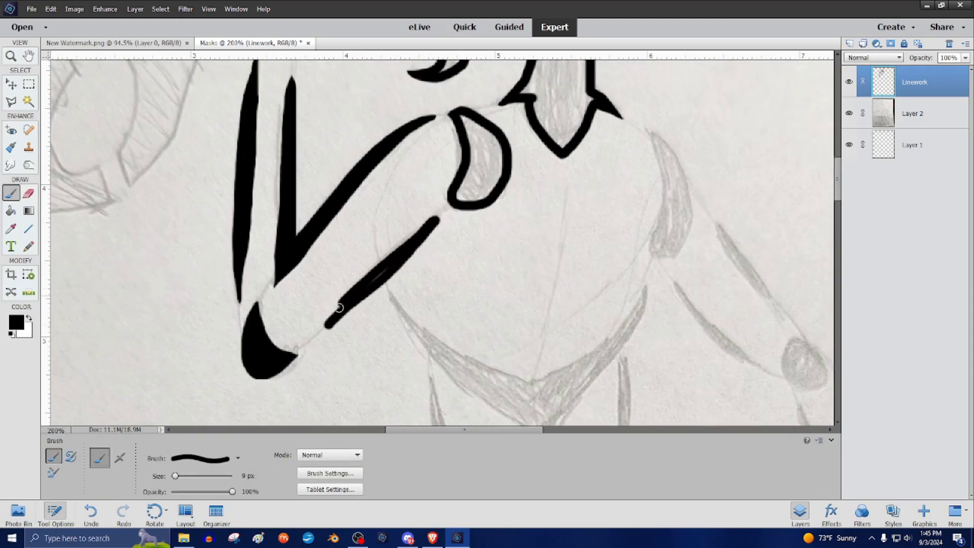
{"action": "key", "text": "e"}
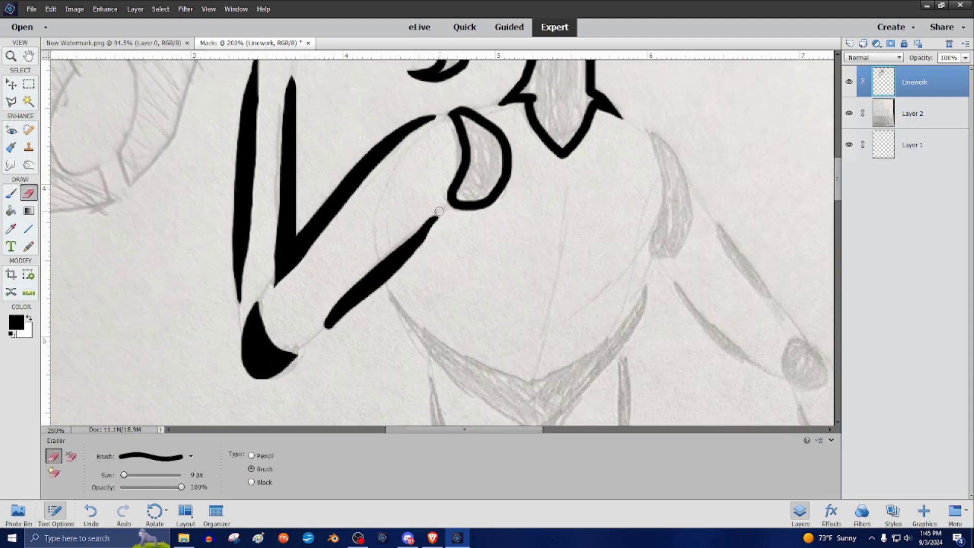
{"action": "left_click_drag", "start_coordinate": [421, 237], "coordinate": [399, 271]}
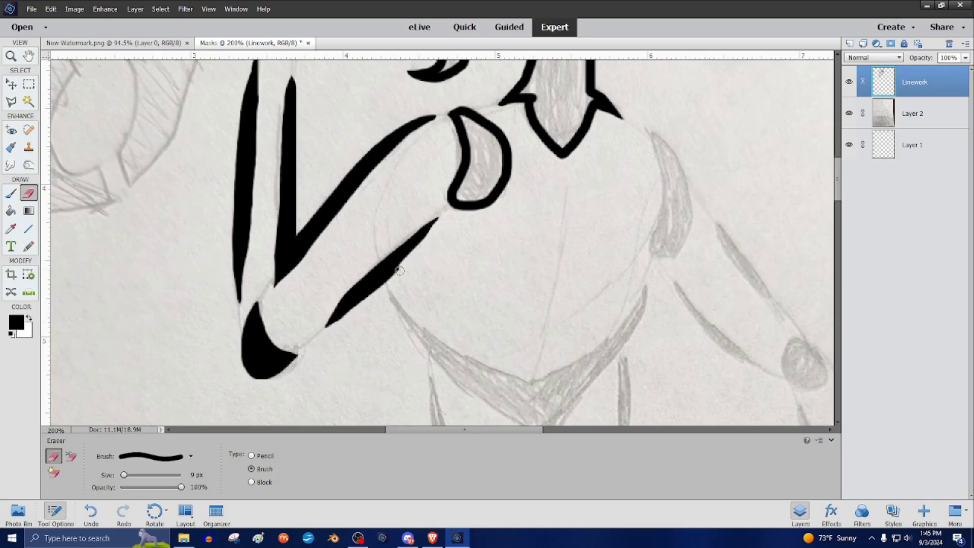
Set the brush to 19 px and trace the W and the first E of the sketched word WE'RE.
{"action": "scroll", "coordinate": [323, 341], "scroll_direction": "up", "scroll_amount": 3}
{"action": "left_click", "coordinate": [13, 192]}
{"action": "scroll", "coordinate": [286, 259], "scroll_direction": "up", "scroll_amount": 12}
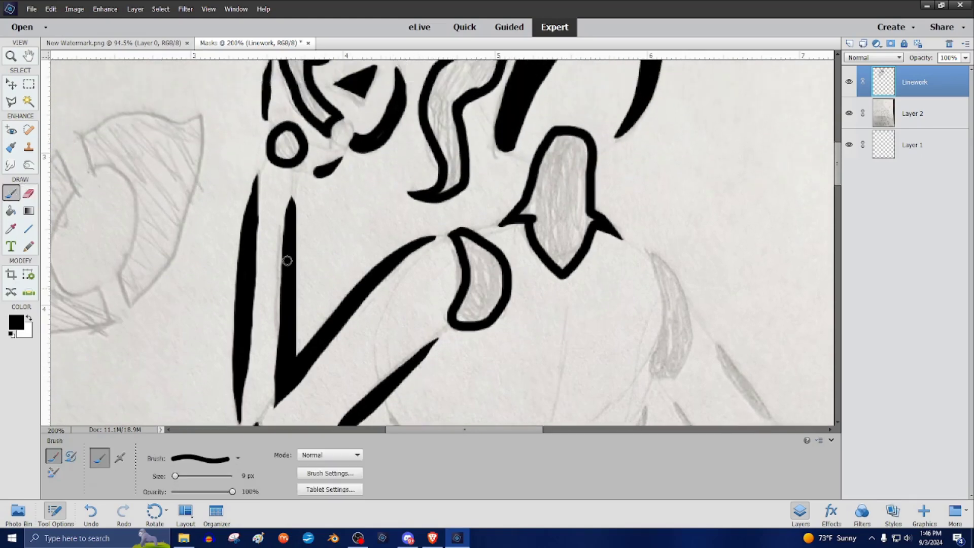
{"action": "left_click_drag", "start_coordinate": [495, 432], "coordinate": [409, 432]}
{"action": "scroll", "coordinate": [442, 257], "scroll_direction": "down", "scroll_amount": 3}
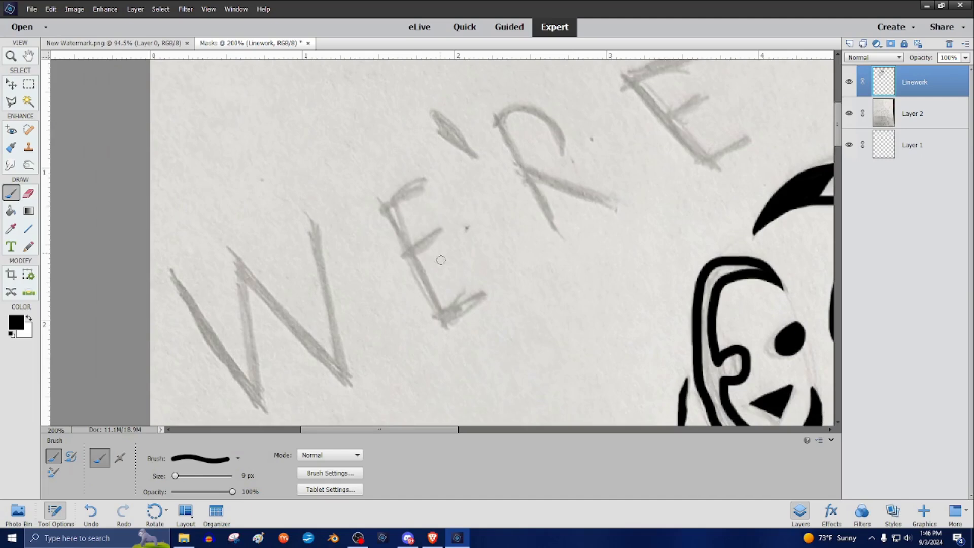
{"action": "left_click", "coordinate": [206, 458]}
{"action": "left_click", "coordinate": [208, 438]}
{"action": "mouse_move", "coordinate": [173, 230]}
{"action": "left_mouse_down"}
{"action": "mouse_move", "coordinate": [261, 353]}
{"action": "mouse_move", "coordinate": [242, 226]}
{"action": "mouse_move", "coordinate": [349, 334]}
{"action": "mouse_move", "coordinate": [320, 180]}
{"action": "left_mouse_up"}
{"action": "mouse_move", "coordinate": [387, 157]}
{"action": "left_mouse_down"}
{"action": "mouse_move", "coordinate": [440, 247]}
{"action": "mouse_move", "coordinate": [466, 262]}
{"action": "mouse_move", "coordinate": [500, 249]}
{"action": "left_mouse_up"}
{"action": "left_click_drag", "start_coordinate": [415, 209], "coordinate": [445, 191]}
{"action": "mouse_move", "coordinate": [387, 158]}
{"action": "left_mouse_down"}
{"action": "mouse_move", "coordinate": [419, 142]}
{"action": "mouse_move", "coordinate": [468, 143]}
{"action": "mouse_move", "coordinate": [432, 101]}
{"action": "left_mouse_up"}
Trace the R and the final E of the sketched word WE'RE in thick black strokes.
{"action": "scroll", "coordinate": [459, 141], "scroll_direction": "up", "scroll_amount": 1}
{"action": "scroll", "coordinate": [588, 235], "scroll_direction": "up", "scroll_amount": 1}
{"action": "left_click_drag", "start_coordinate": [499, 155], "coordinate": [561, 261]}
{"action": "mouse_move", "coordinate": [495, 157]}
{"action": "left_mouse_down"}
{"action": "mouse_move", "coordinate": [528, 146]}
{"action": "mouse_move", "coordinate": [564, 179]}
{"action": "left_mouse_up"}
{"action": "left_click_drag", "start_coordinate": [530, 203], "coordinate": [636, 231]}
{"action": "mouse_move", "coordinate": [622, 108]}
{"action": "left_mouse_down"}
{"action": "mouse_move", "coordinate": [700, 172]}
{"action": "mouse_move", "coordinate": [771, 162]}
{"action": "left_mouse_up"}
{"action": "left_click_drag", "start_coordinate": [680, 152], "coordinate": [708, 131]}
{"action": "left_click_drag", "start_coordinate": [632, 111], "coordinate": [703, 81]}
Set the brush to 5 px and outline the middle section of the tilted eye mask beneath the lettering.
{"action": "scroll", "coordinate": [555, 148], "scroll_direction": "down", "scroll_amount": 8}
{"action": "scroll", "coordinate": [451, 258], "scroll_direction": "down", "scroll_amount": 1}
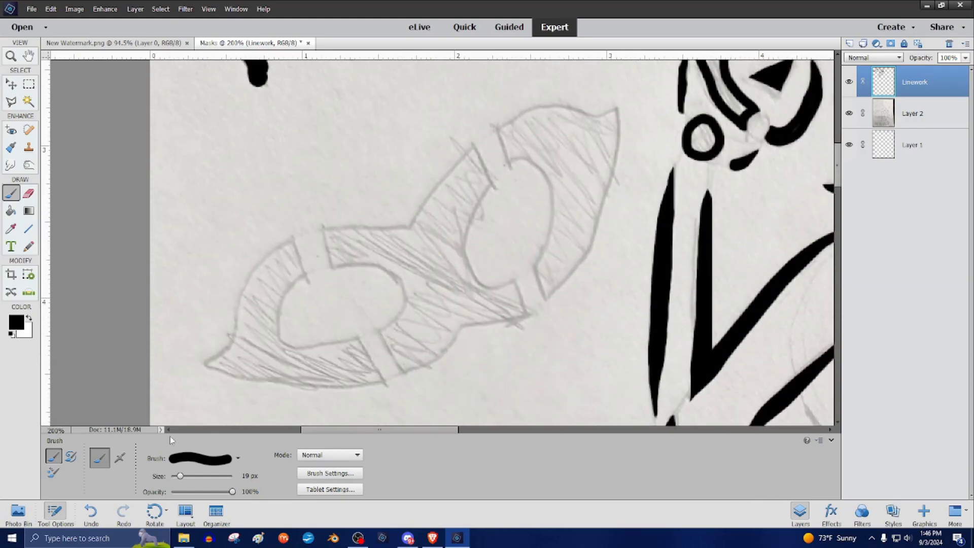
{"action": "left_click", "coordinate": [238, 458]}
{"action": "left_click", "coordinate": [210, 364]}
{"action": "mouse_move", "coordinate": [322, 242]}
{"action": "left_mouse_down"}
{"action": "mouse_move", "coordinate": [331, 282]}
{"action": "mouse_move", "coordinate": [395, 289]}
{"action": "mouse_move", "coordinate": [381, 347]}
{"action": "mouse_move", "coordinate": [400, 387]}
{"action": "mouse_move", "coordinate": [525, 332]}
{"action": "left_mouse_up"}
{"action": "mouse_move", "coordinate": [478, 293]}
{"action": "left_mouse_down"}
{"action": "mouse_move", "coordinate": [496, 208]}
{"action": "mouse_move", "coordinate": [474, 161]}
{"action": "mouse_move", "coordinate": [435, 194]}
{"action": "mouse_move", "coordinate": [416, 239]}
{"action": "mouse_move", "coordinate": [341, 235]}
{"action": "left_mouse_up"}
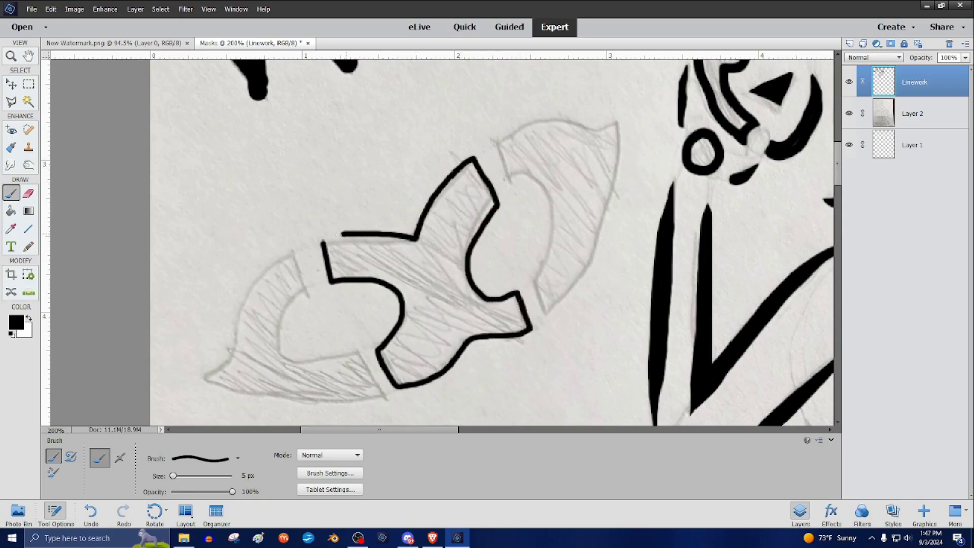
Close the middle section's outline and outline the two pointed end sections of the tilted eye mask.
{"action": "scroll", "coordinate": [312, 244], "scroll_direction": "down", "scroll_amount": 1}
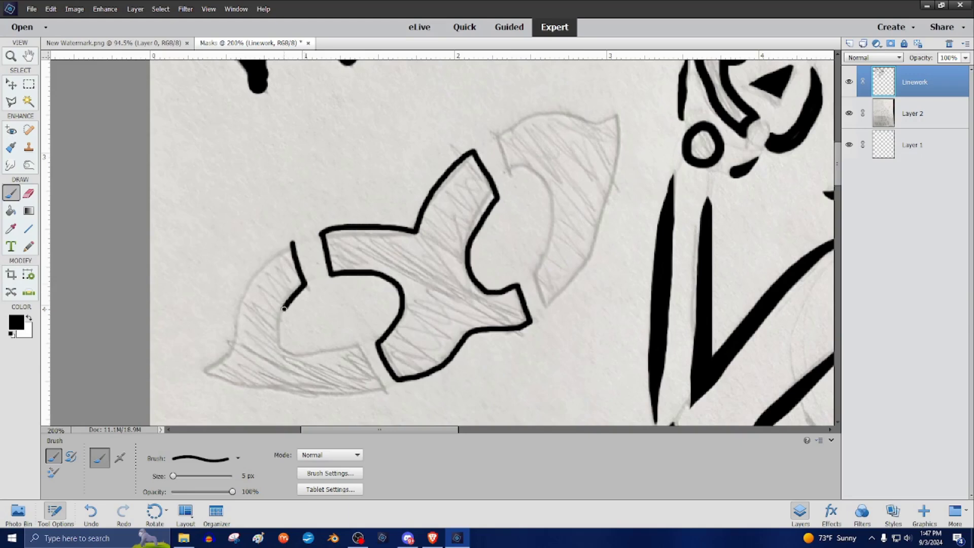
{"action": "mouse_move", "coordinate": [284, 309]}
{"action": "left_mouse_down"}
{"action": "mouse_move", "coordinate": [287, 356]}
{"action": "mouse_move", "coordinate": [357, 339]}
{"action": "left_mouse_up"}
{"action": "mouse_move", "coordinate": [292, 243]}
{"action": "left_mouse_down"}
{"action": "mouse_move", "coordinate": [243, 289]}
{"action": "mouse_move", "coordinate": [200, 374]}
{"action": "mouse_move", "coordinate": [288, 395]}
{"action": "mouse_move", "coordinate": [386, 390]}
{"action": "mouse_move", "coordinate": [359, 345]}
{"action": "left_mouse_up"}
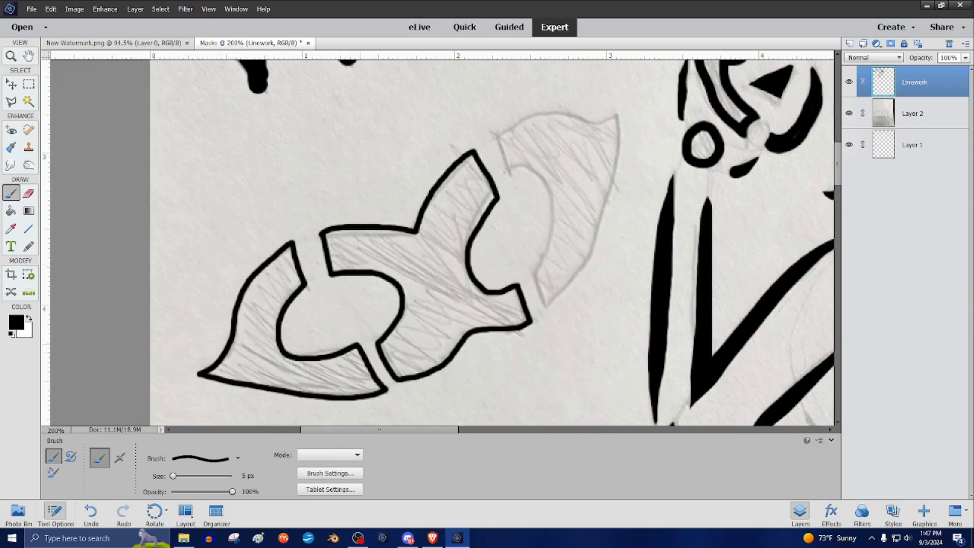
{"action": "mouse_move", "coordinate": [510, 170]}
{"action": "left_mouse_down"}
{"action": "mouse_move", "coordinate": [562, 195]}
{"action": "mouse_move", "coordinate": [540, 265]}
{"action": "mouse_move", "coordinate": [612, 185]}
{"action": "mouse_move", "coordinate": [610, 103]}
{"action": "mouse_move", "coordinate": [500, 132]}
{"action": "left_mouse_up"}
Select the interiors of the eye mask's three outlined sections with the Magic Wand.
{"action": "left_click", "coordinate": [29, 102]}
{"action": "left_click", "coordinate": [266, 286]}
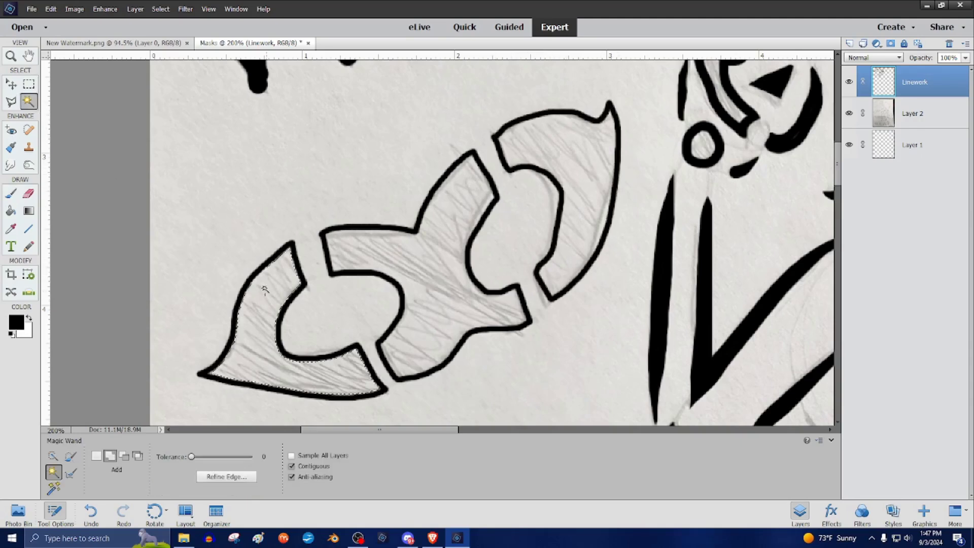
{"action": "left_click", "coordinate": [432, 264]}
{"action": "left_click", "coordinate": [584, 164]}
Add the interiors of the shoulder, neck, circle, held mask's hood, and central figure's head shapes to the Magic Wand selection.
{"action": "left_click_drag", "start_coordinate": [421, 430], "coordinate": [510, 431]}
{"action": "left_click", "coordinate": [474, 287]}
{"action": "left_click", "coordinate": [552, 213]}
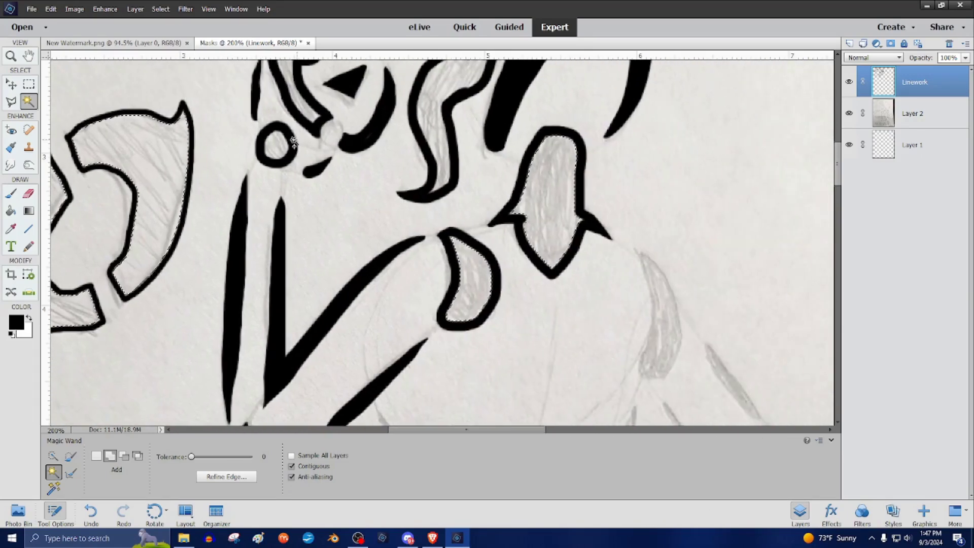
{"action": "left_click", "coordinate": [279, 146]}
{"action": "scroll", "coordinate": [300, 147], "scroll_direction": "up", "scroll_amount": 4}
{"action": "left_click", "coordinate": [306, 150]}
{"action": "left_click", "coordinate": [432, 198]}
{"action": "left_click", "coordinate": [429, 117]}
{"action": "scroll", "coordinate": [508, 167], "scroll_direction": "up", "scroll_amount": 2}
{"action": "scroll", "coordinate": [539, 197], "scroll_direction": "up", "scroll_amount": 3}
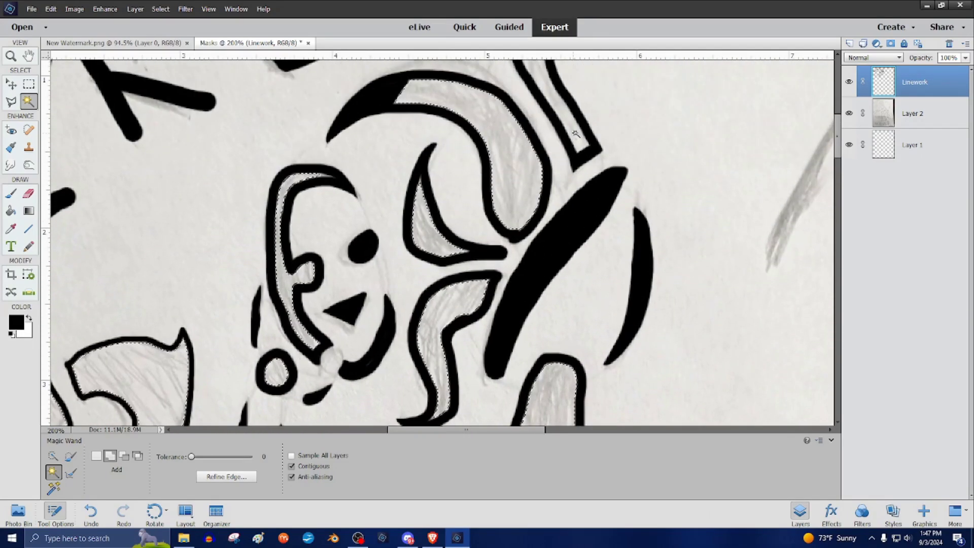
Expand the selection, fill all the selected shapes with black, and deselect.
{"action": "left_click", "coordinate": [160, 9]}
{"action": "left_click", "coordinate": [264, 107]}
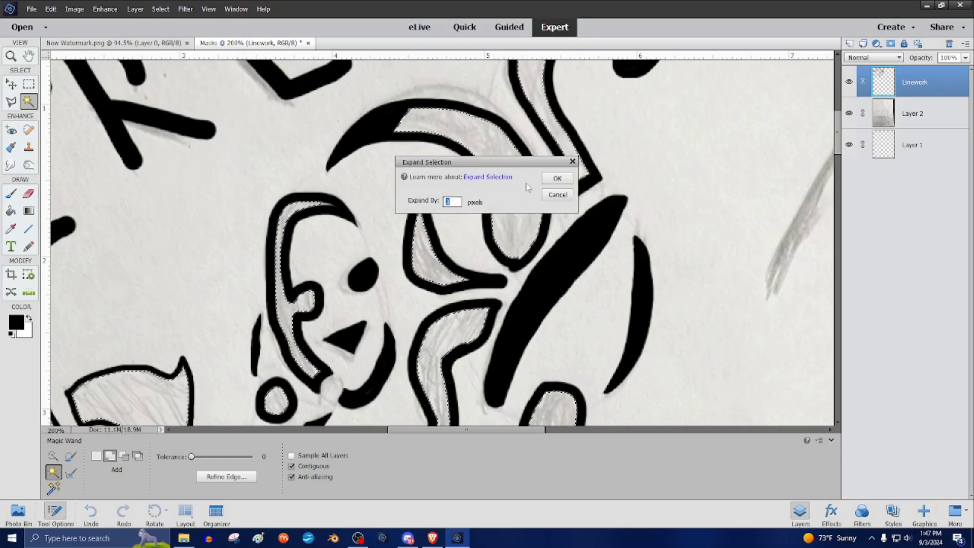
{"action": "key", "text": "Return"}
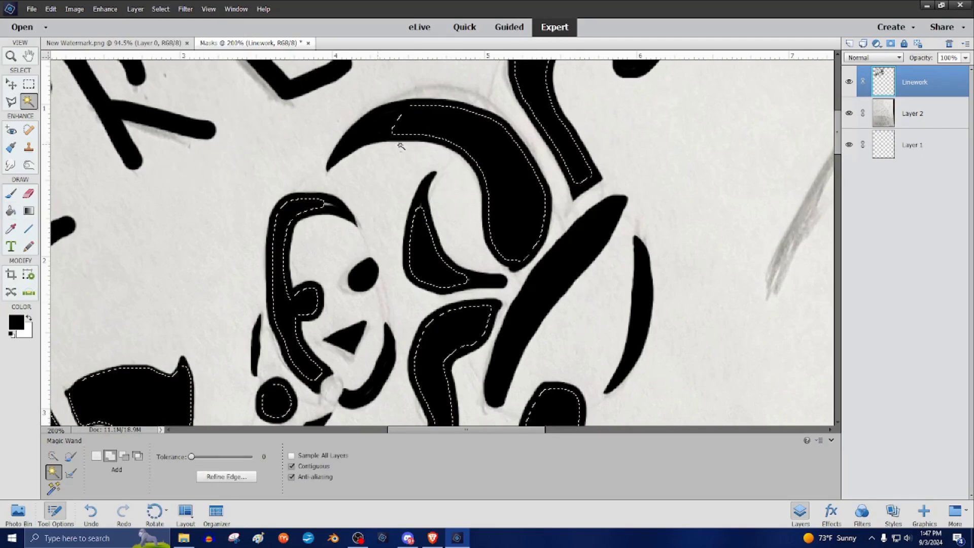
{"action": "key", "text": "ctrl+d"}
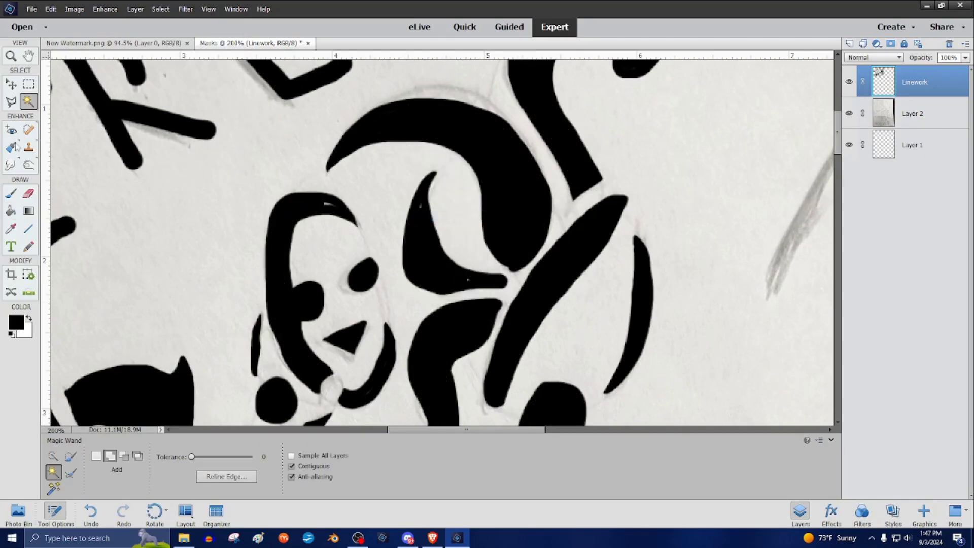
Paint over the small unfilled specks in the held mask's hood and the curved shape beside it.
{"action": "key", "text": "b"}
{"action": "scroll", "coordinate": [583, 255], "scroll_direction": "up", "scroll_amount": 3}
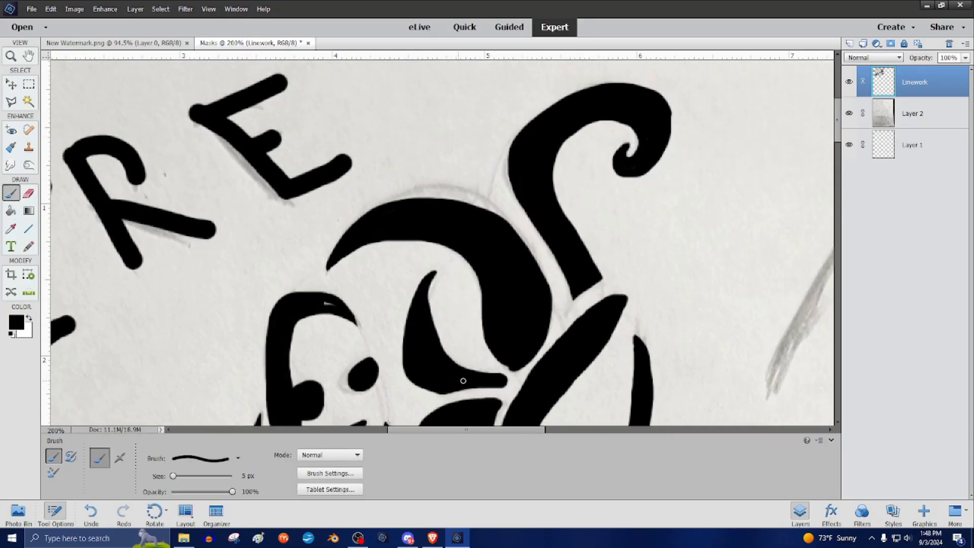
{"action": "scroll", "coordinate": [318, 254], "scroll_direction": "down", "scroll_amount": 5}
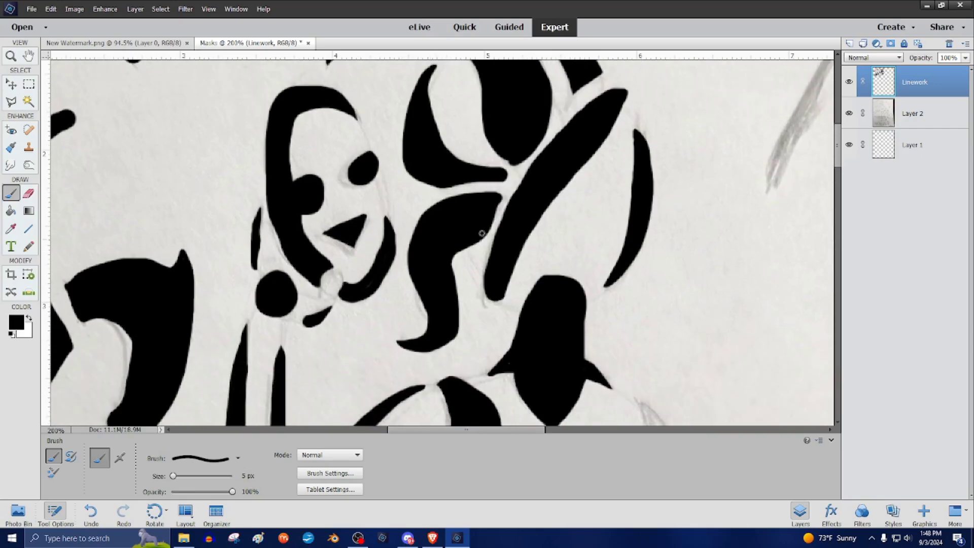
{"action": "scroll", "coordinate": [508, 302], "scroll_direction": "down", "scroll_amount": 2}
{"action": "scroll", "coordinate": [520, 304], "scroll_direction": "down", "scroll_amount": 5}
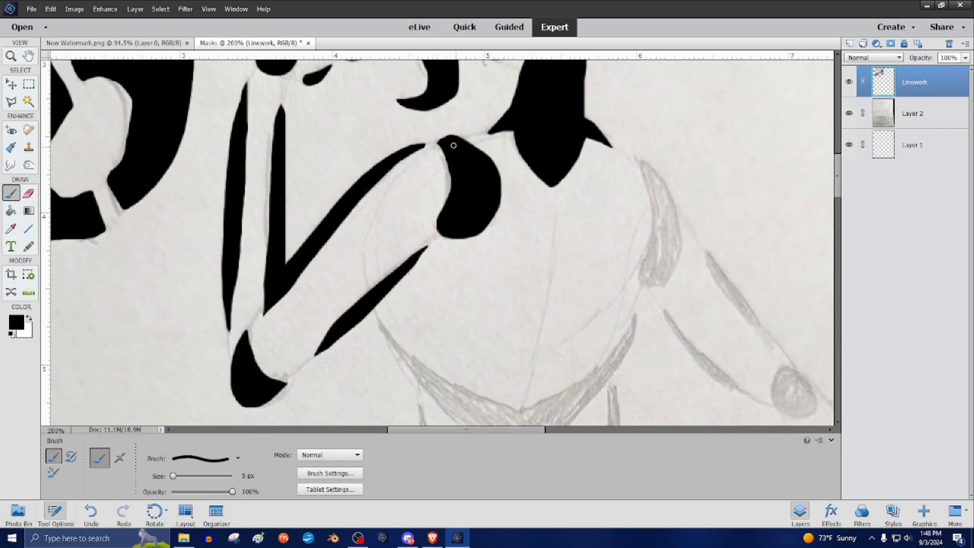
Set the brush to 19 px and trace the A of the sketched word ALL.
{"action": "left_click_drag", "start_coordinate": [496, 432], "coordinate": [537, 429]}
{"action": "scroll", "coordinate": [508, 244], "scroll_direction": "up", "scroll_amount": 2}
{"action": "scroll", "coordinate": [509, 244], "scroll_direction": "down", "scroll_amount": 3}
{"action": "scroll", "coordinate": [591, 335], "scroll_direction": "down", "scroll_amount": 2}
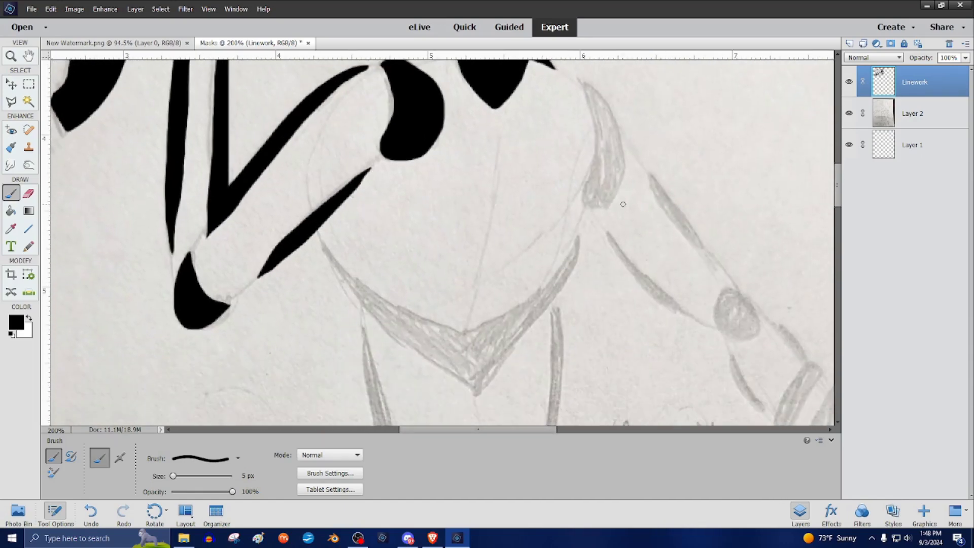
{"action": "scroll", "coordinate": [633, 198], "scroll_direction": "up", "scroll_amount": 2}
{"action": "scroll", "coordinate": [633, 197], "scroll_direction": "up", "scroll_amount": 8}
{"action": "scroll", "coordinate": [660, 213], "scroll_direction": "right", "scroll_amount": 7}
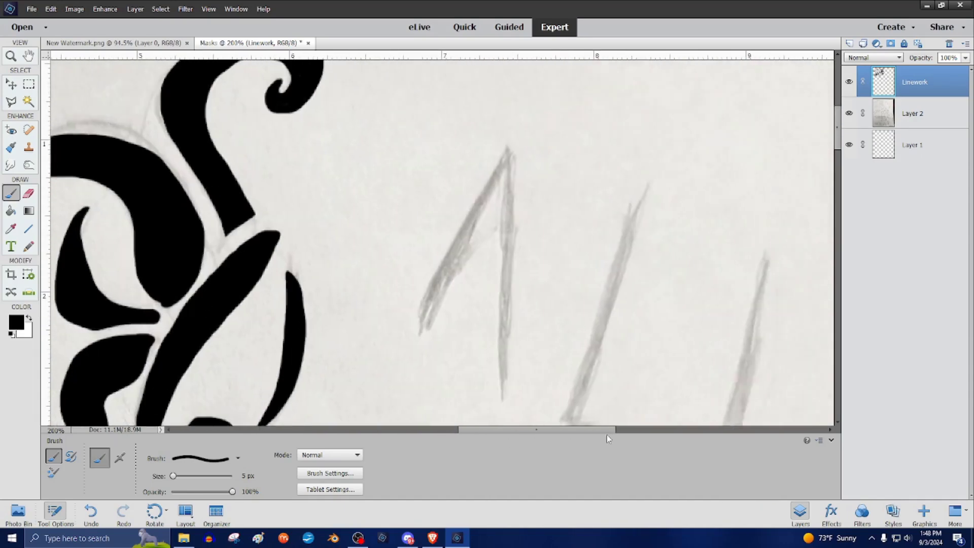
{"action": "left_click", "coordinate": [203, 458]}
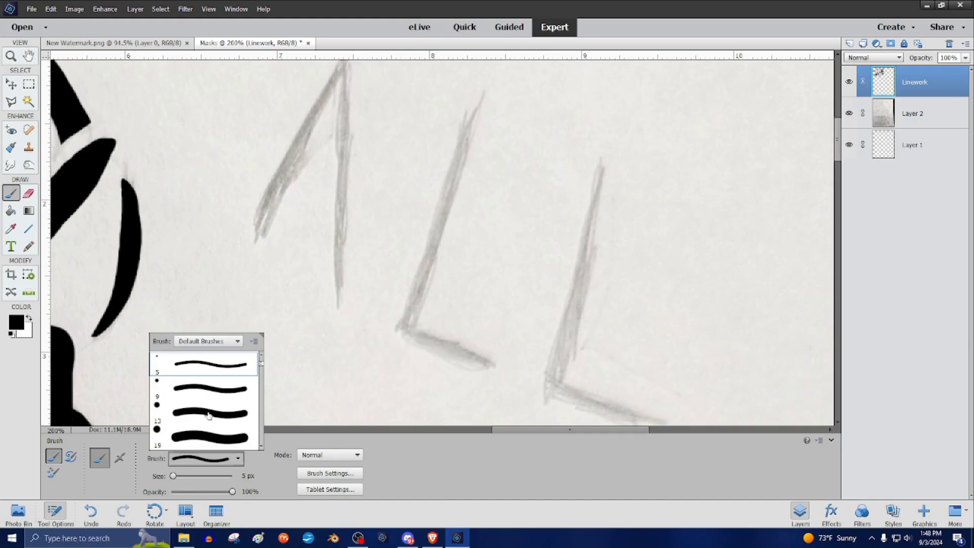
{"action": "left_click", "coordinate": [208, 415]}
{"action": "left_click", "coordinate": [198, 441]}
{"action": "scroll", "coordinate": [340, 81], "scroll_direction": "up", "scroll_amount": 1}
{"action": "mouse_move", "coordinate": [341, 87]}
{"action": "left_mouse_down"}
{"action": "mouse_move", "coordinate": [276, 224]}
{"action": "mouse_move", "coordinate": [304, 194]}
{"action": "left_mouse_up"}
{"action": "left_click_drag", "start_coordinate": [344, 90], "coordinate": [353, 327]}
Trace the two Ls of the sketched word ALL in thick black strokes.
{"action": "scroll", "coordinate": [495, 173], "scroll_direction": "down", "scroll_amount": 2}
{"action": "left_click_drag", "start_coordinate": [405, 308], "coordinate": [493, 343]}
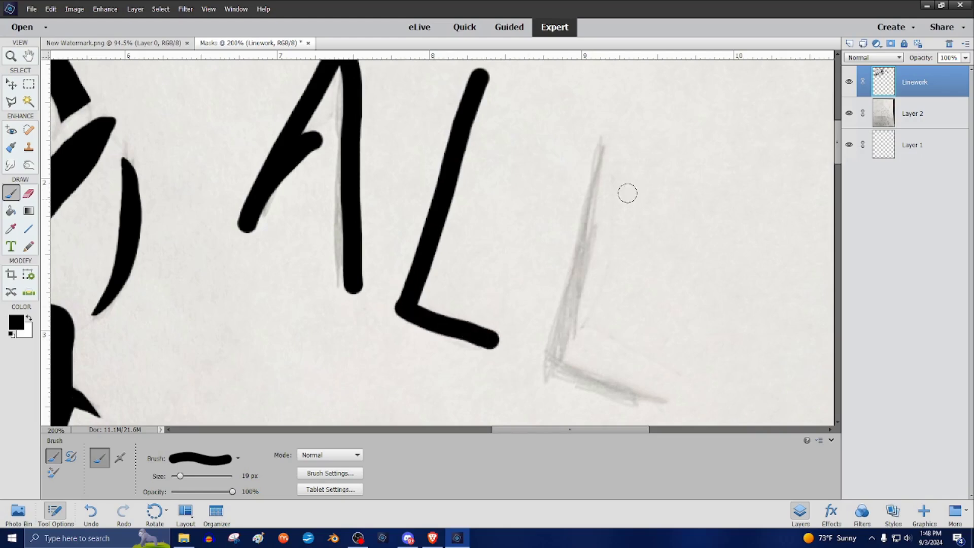
{"action": "mouse_move", "coordinate": [609, 133]}
{"action": "left_mouse_down"}
{"action": "mouse_move", "coordinate": [559, 369]}
{"action": "mouse_move", "coordinate": [668, 400]}
{"action": "left_mouse_up"}
Set the brush to 5 px and outline the upper and lower sections of the angular mask beneath the word ALL.
{"action": "scroll", "coordinate": [682, 289], "scroll_direction": "down", "scroll_amount": 3}
{"action": "scroll", "coordinate": [660, 345], "scroll_direction": "down", "scroll_amount": 2}
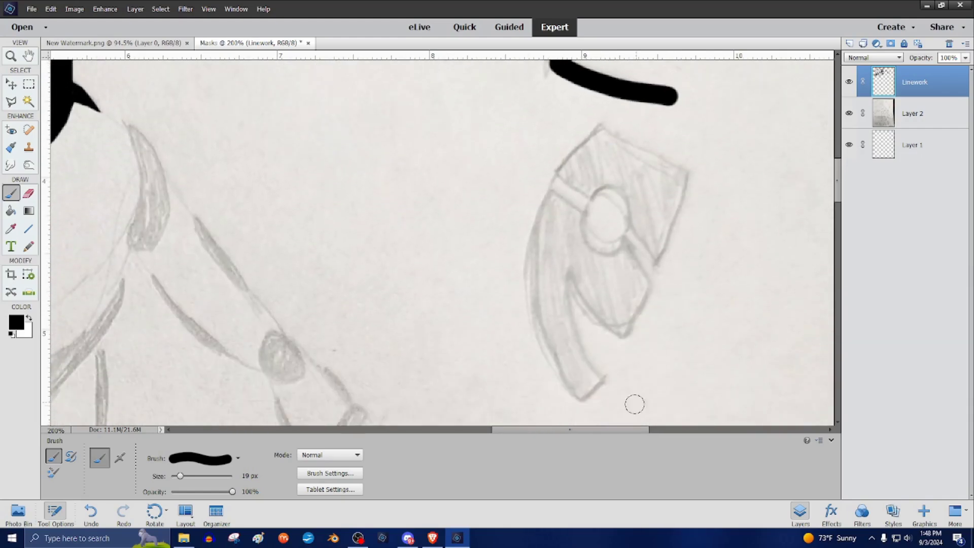
{"action": "scroll", "coordinate": [569, 404], "scroll_direction": "right", "scroll_amount": 1}
{"action": "left_click", "coordinate": [238, 458]}
{"action": "left_click", "coordinate": [208, 389]}
{"action": "left_click", "coordinate": [218, 367]}
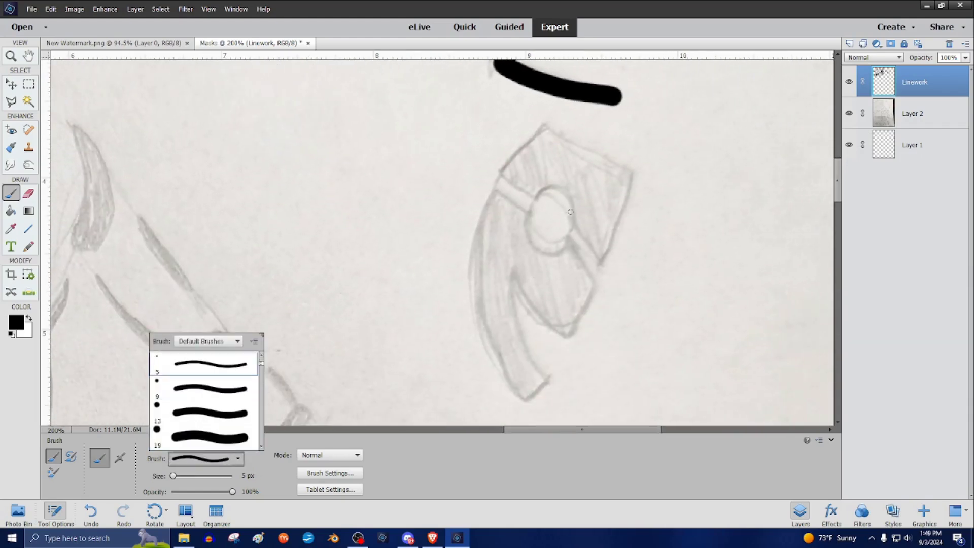
{"action": "mouse_move", "coordinate": [573, 226]}
{"action": "left_mouse_down"}
{"action": "mouse_move", "coordinate": [600, 262]}
{"action": "mouse_move", "coordinate": [640, 174]}
{"action": "mouse_move", "coordinate": [542, 126]}
{"action": "mouse_move", "coordinate": [500, 173]}
{"action": "mouse_move", "coordinate": [537, 201]}
{"action": "mouse_move", "coordinate": [557, 191]}
{"action": "mouse_move", "coordinate": [576, 216]}
{"action": "left_mouse_up"}
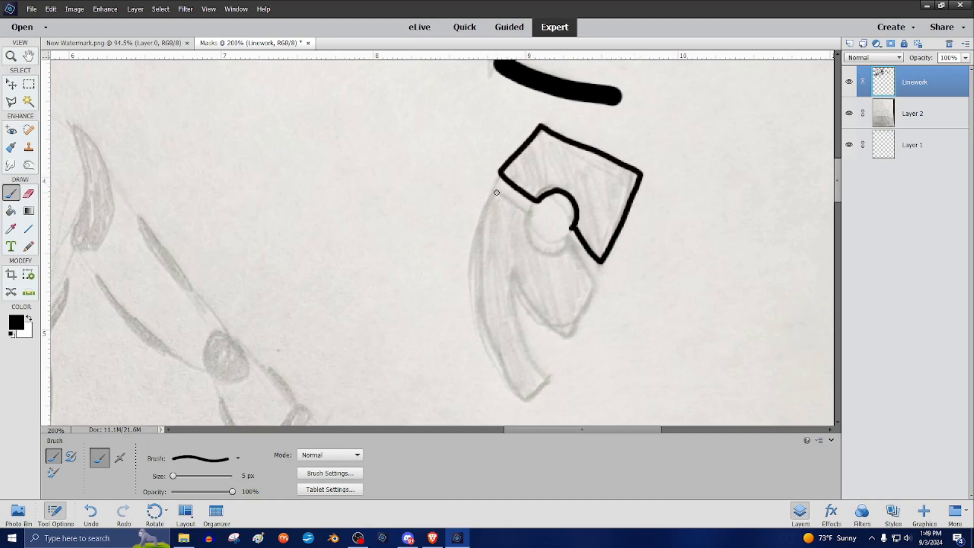
{"action": "mouse_move", "coordinate": [497, 193]}
{"action": "left_mouse_down"}
{"action": "mouse_move", "coordinate": [528, 214]}
{"action": "mouse_move", "coordinate": [531, 243]}
{"action": "mouse_move", "coordinate": [560, 252]}
{"action": "mouse_move", "coordinate": [569, 243]}
{"action": "mouse_move", "coordinate": [594, 277]}
{"action": "mouse_move", "coordinate": [594, 264]}
{"action": "mouse_move", "coordinate": [569, 322]}
{"action": "mouse_move", "coordinate": [515, 264]}
{"action": "mouse_move", "coordinate": [511, 278]}
{"action": "mouse_move", "coordinate": [547, 361]}
{"action": "mouse_move", "coordinate": [527, 386]}
{"action": "mouse_move", "coordinate": [512, 376]}
{"action": "mouse_move", "coordinate": [479, 297]}
{"action": "mouse_move", "coordinate": [483, 192]}
{"action": "left_mouse_up"}
{"action": "scroll", "coordinate": [595, 282], "scroll_direction": "down", "scroll_amount": 1}
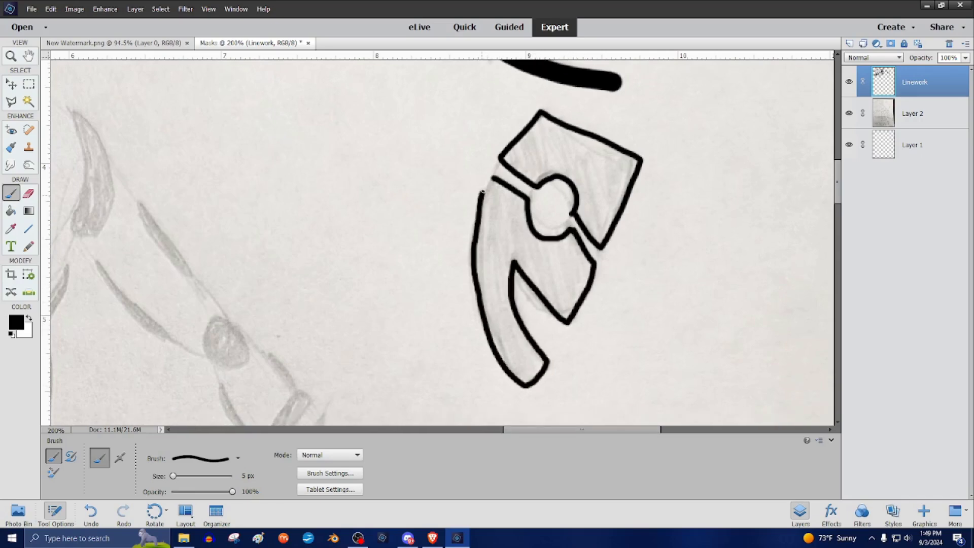
Select the interiors of both angular mask sections with the Magic Wand and expand the selection.
{"action": "left_click", "coordinate": [29, 101]}
{"action": "left_click", "coordinate": [545, 148]}
{"action": "left_click", "coordinate": [507, 218]}
{"action": "left_click", "coordinate": [155, 9]}
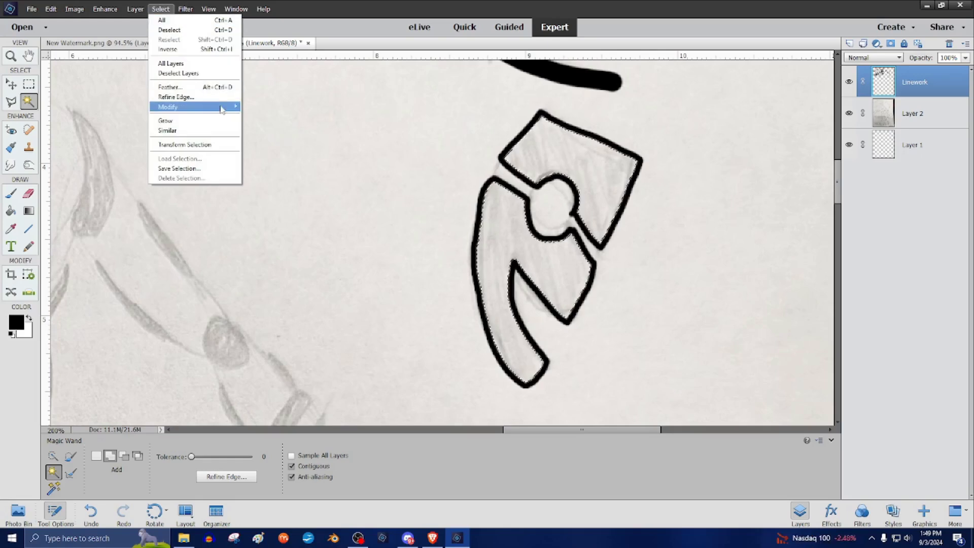
{"action": "mouse_move", "coordinate": [222, 107]}
{"action": "left_click", "coordinate": [258, 128]}
Fill both selected sections of the angular mask with black and deselect.
{"action": "left_click", "coordinate": [11, 211]}
{"action": "left_click", "coordinate": [502, 218]}
{"action": "left_click", "coordinate": [29, 102]}
{"action": "right_click", "coordinate": [503, 146]}
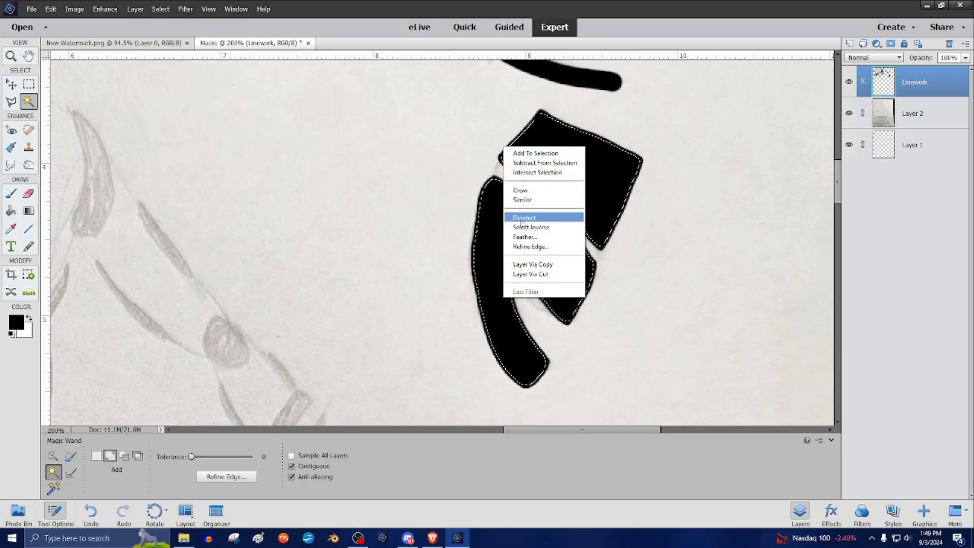
{"action": "left_click", "coordinate": [520, 219]}
Clean up the diagonal gap and the round eye hole between the angular mask's two sections with the eraser.
{"action": "key", "text": "e"}
{"action": "mouse_move", "coordinate": [574, 211]}
{"action": "left_mouse_down"}
{"action": "mouse_move", "coordinate": [559, 210]}
{"action": "mouse_move", "coordinate": [595, 256]}
{"action": "left_mouse_up"}
{"action": "left_click", "coordinate": [11, 193]}
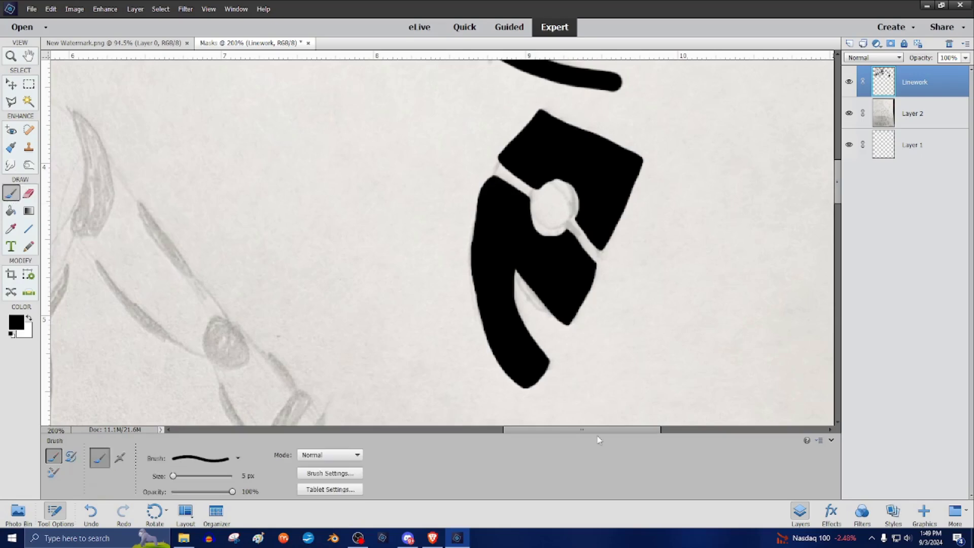
Outline the shaded shoulder patch on the central figure's extended arm with the 5 px brush.
{"action": "scroll", "coordinate": [408, 126], "scroll_direction": "left", "scroll_amount": 8}
{"action": "mouse_move", "coordinate": [445, 115]}
{"action": "left_mouse_down"}
{"action": "mouse_move", "coordinate": [443, 225]}
{"action": "mouse_move", "coordinate": [460, 235]}
{"action": "mouse_move", "coordinate": [479, 216]}
{"action": "mouse_move", "coordinate": [485, 165]}
{"action": "mouse_move", "coordinate": [465, 122]}
{"action": "mouse_move", "coordinate": [443, 112]}
{"action": "left_mouse_up"}
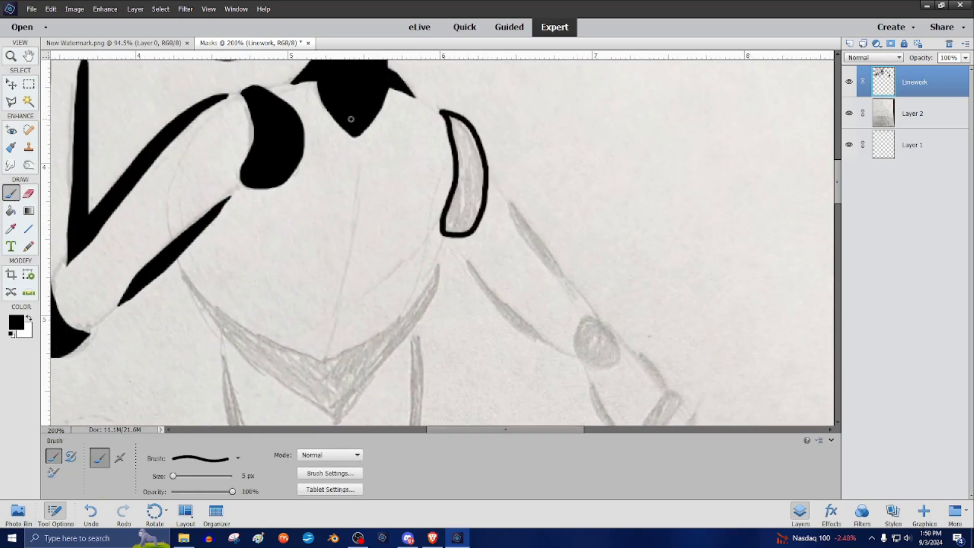
{"action": "key", "text": "e"}
{"action": "key", "text": "b"}
{"action": "scroll", "coordinate": [557, 285], "scroll_direction": "down", "scroll_amount": 4}
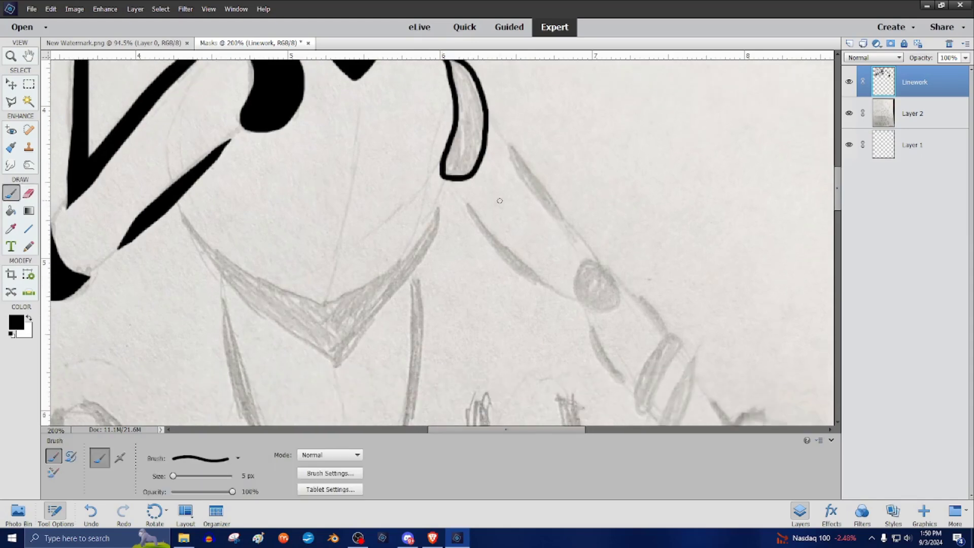
Ink the two long shaded strips along the upper arm below the outlined shoulder patch.
{"action": "scroll", "coordinate": [558, 284], "scroll_direction": "right", "scroll_amount": 3}
{"action": "scroll", "coordinate": [558, 284], "scroll_direction": "up", "scroll_amount": 2}
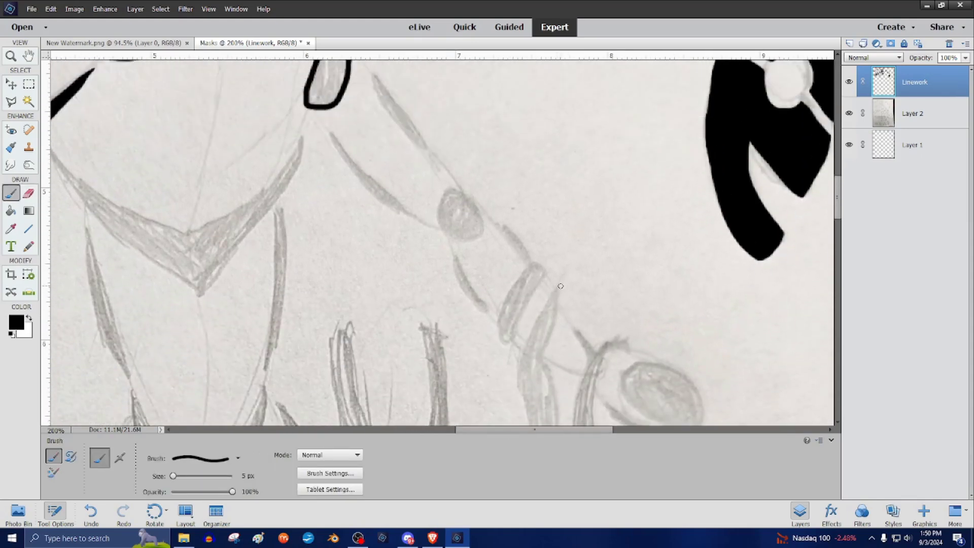
{"action": "mouse_move", "coordinate": [375, 105]}
{"action": "left_mouse_down"}
{"action": "mouse_move", "coordinate": [419, 157]}
{"action": "mouse_move", "coordinate": [416, 166]}
{"action": "mouse_move", "coordinate": [370, 106]}
{"action": "left_mouse_up"}
{"action": "mouse_move", "coordinate": [330, 165]}
{"action": "left_mouse_down"}
{"action": "mouse_move", "coordinate": [412, 241]}
{"action": "mouse_move", "coordinate": [379, 222]}
{"action": "mouse_move", "coordinate": [331, 164]}
{"action": "mouse_move", "coordinate": [387, 224]}
{"action": "left_mouse_up"}
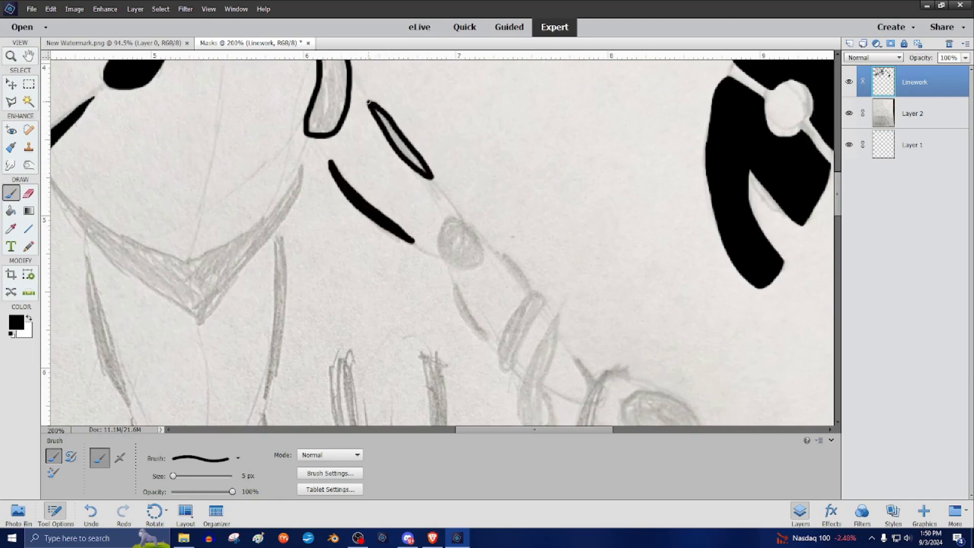
Thin and taper the lower upper-arm strip with the 9 px eraser, undoing the last unwanted change.
{"action": "key", "text": "e"}
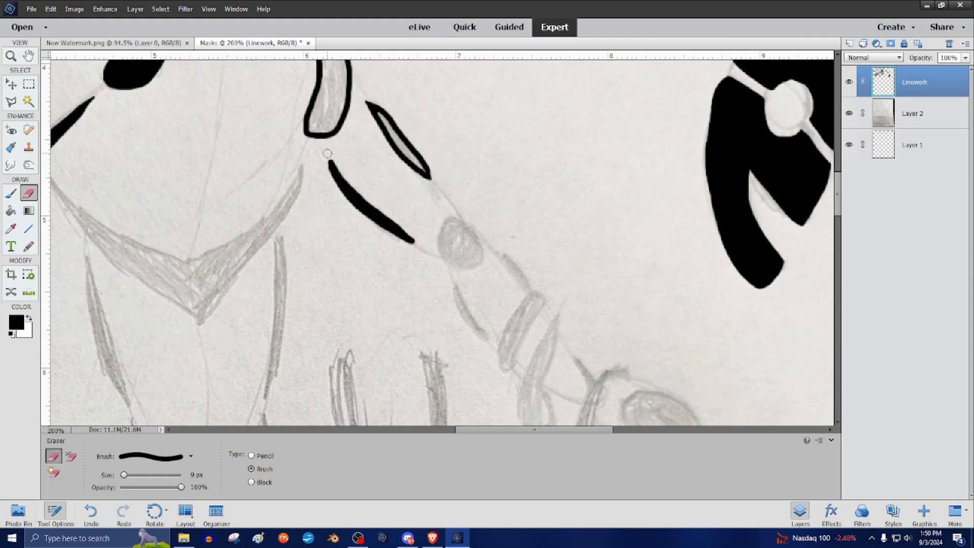
{"action": "left_click_drag", "start_coordinate": [327, 153], "coordinate": [356, 190]}
{"action": "left_click_drag", "start_coordinate": [416, 239], "coordinate": [347, 177]}
{"action": "left_click", "coordinate": [51, 9]}
{"action": "left_click", "coordinate": [66, 20]}
{"action": "key", "text": "b"}
Outline the round elbow patch, then ink the forearm's upper strip and the adjoining wrist band.
{"action": "scroll", "coordinate": [406, 152], "scroll_direction": "down", "scroll_amount": 3}
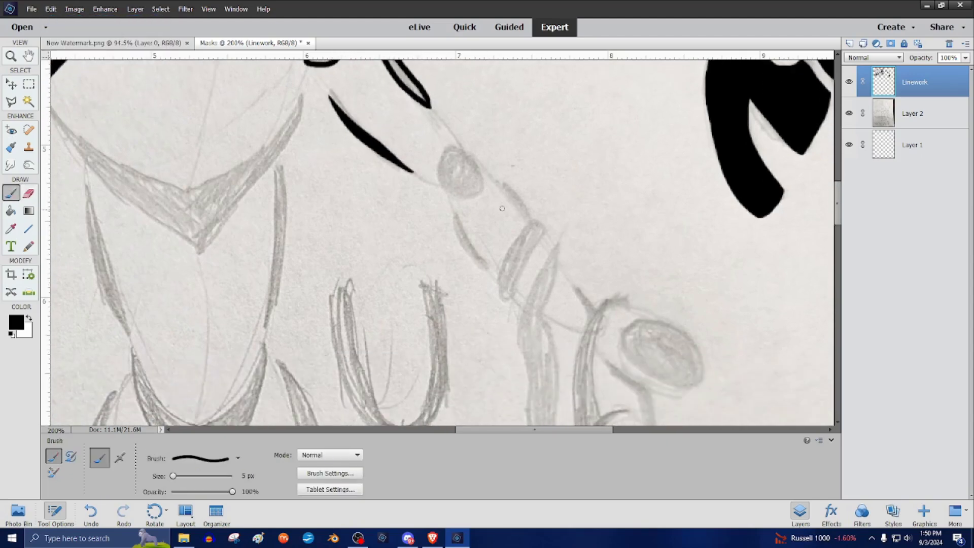
{"action": "mouse_move", "coordinate": [445, 126]}
{"action": "left_mouse_down"}
{"action": "mouse_move", "coordinate": [442, 162]}
{"action": "mouse_move", "coordinate": [483, 167]}
{"action": "mouse_move", "coordinate": [463, 122]}
{"action": "left_mouse_up"}
{"action": "scroll", "coordinate": [569, 160], "scroll_direction": "down", "scroll_amount": 2}
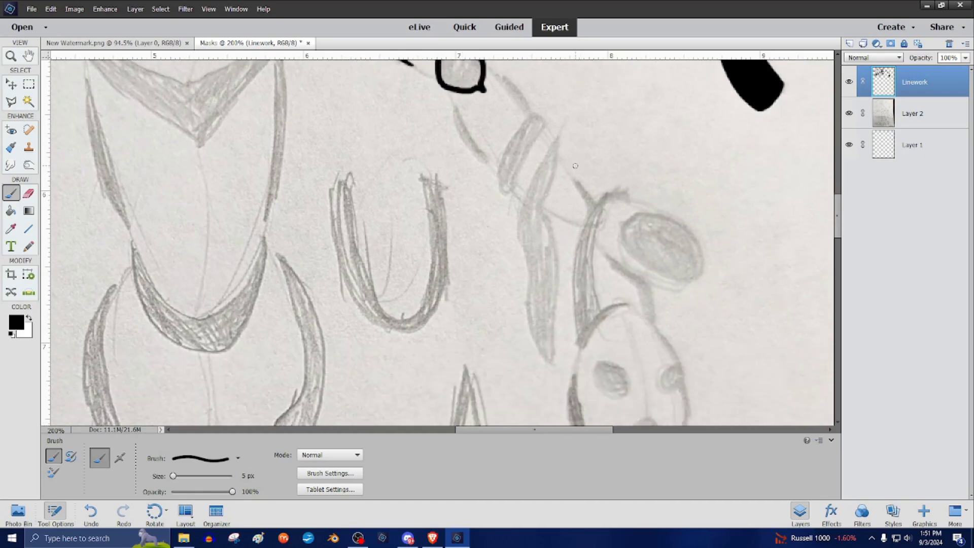
{"action": "mouse_move", "coordinate": [507, 85]}
{"action": "left_mouse_down"}
{"action": "mouse_move", "coordinate": [524, 120]}
{"action": "mouse_move", "coordinate": [508, 144]}
{"action": "mouse_move", "coordinate": [502, 191]}
{"action": "mouse_move", "coordinate": [511, 193]}
{"action": "mouse_move", "coordinate": [544, 119]}
{"action": "mouse_move", "coordinate": [527, 114]}
{"action": "mouse_move", "coordinate": [509, 83]}
{"action": "left_mouse_up"}
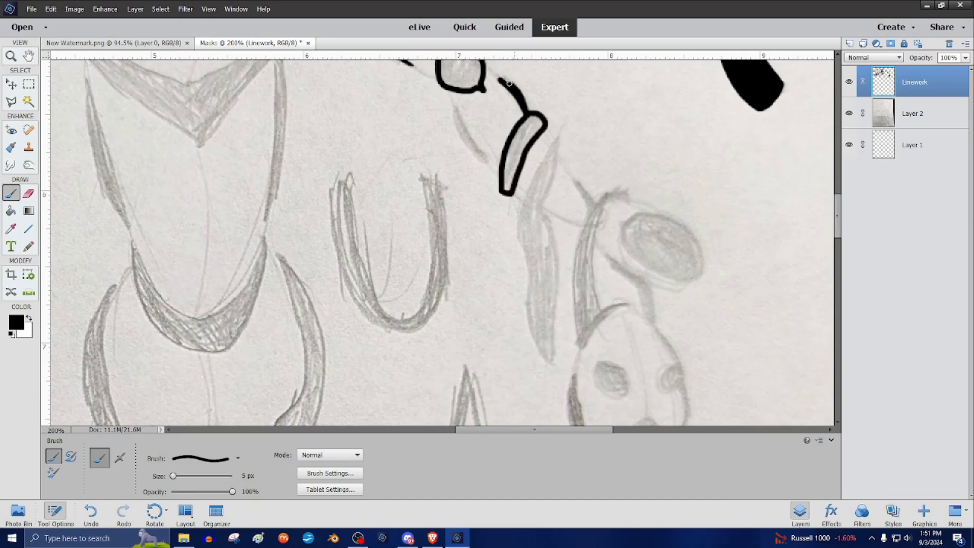
Ink the short strip along the forearm's lower edge and taper the forearm strokes with the eraser.
{"action": "key", "text": "e"}
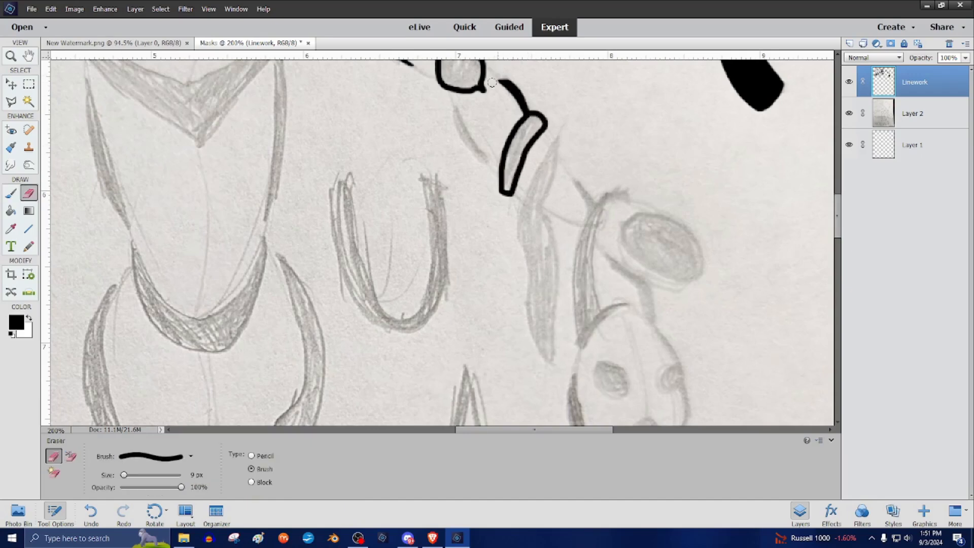
{"action": "key", "text": "b"}
{"action": "left_click_drag", "start_coordinate": [456, 109], "coordinate": [486, 161]}
{"action": "mouse_move", "coordinate": [456, 112]}
{"action": "left_mouse_down"}
{"action": "mouse_move", "coordinate": [464, 153]}
{"action": "mouse_move", "coordinate": [487, 164]}
{"action": "left_mouse_up"}
{"action": "key", "text": "e"}
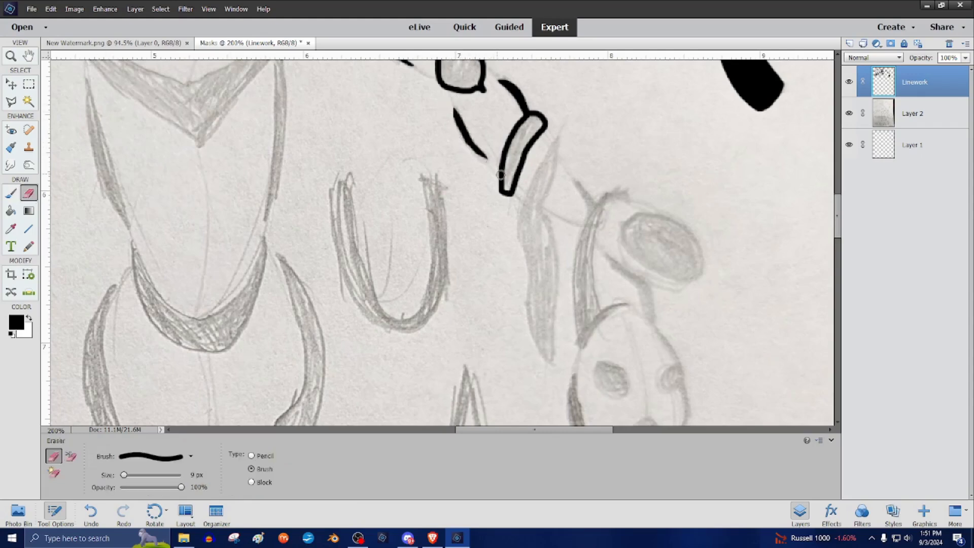
Outline the long wavy band that hangs down from the wrist.
{"action": "key", "text": "b"}
{"action": "scroll", "coordinate": [550, 117], "scroll_direction": "down", "scroll_amount": 2}
{"action": "mouse_move", "coordinate": [558, 104]}
{"action": "left_mouse_down"}
{"action": "mouse_move", "coordinate": [523, 182]}
{"action": "mouse_move", "coordinate": [531, 298]}
{"action": "mouse_move", "coordinate": [554, 335]}
{"action": "mouse_move", "coordinate": [553, 199]}
{"action": "mouse_move", "coordinate": [543, 161]}
{"action": "mouse_move", "coordinate": [562, 109]}
{"action": "left_mouse_up"}
Ink the shaded contours of the hand holding the small mask and outline the oval beside it.
{"action": "scroll", "coordinate": [562, 109], "scroll_direction": "down", "scroll_amount": 2}
{"action": "scroll", "coordinate": [468, 100], "scroll_direction": "right", "scroll_amount": 3}
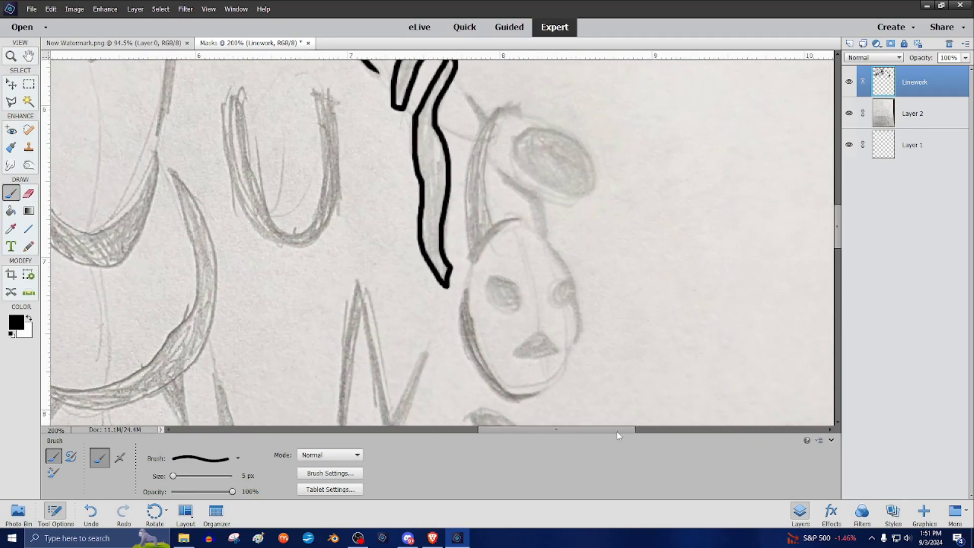
{"action": "mouse_move", "coordinate": [475, 104]}
{"action": "left_mouse_down"}
{"action": "mouse_move", "coordinate": [480, 123]}
{"action": "mouse_move", "coordinate": [465, 136]}
{"action": "mouse_move", "coordinate": [475, 141]}
{"action": "mouse_move", "coordinate": [496, 112]}
{"action": "mouse_move", "coordinate": [521, 109]}
{"action": "mouse_move", "coordinate": [490, 128]}
{"action": "mouse_move", "coordinate": [485, 166]}
{"action": "mouse_move", "coordinate": [489, 218]}
{"action": "mouse_move", "coordinate": [512, 222]}
{"action": "left_mouse_up"}
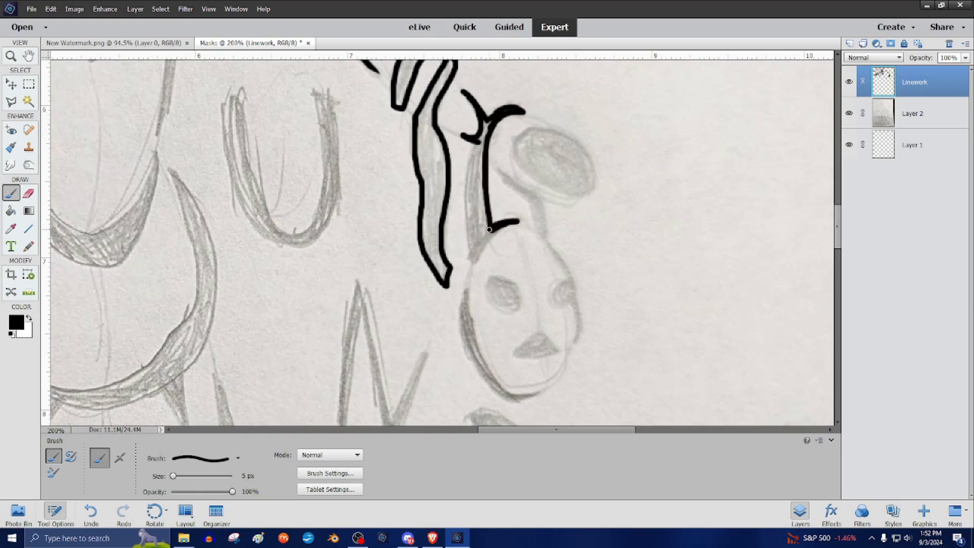
{"action": "mouse_move", "coordinate": [472, 155]}
{"action": "left_mouse_down"}
{"action": "mouse_move", "coordinate": [471, 265]}
{"action": "mouse_move", "coordinate": [508, 223]}
{"action": "left_mouse_up"}
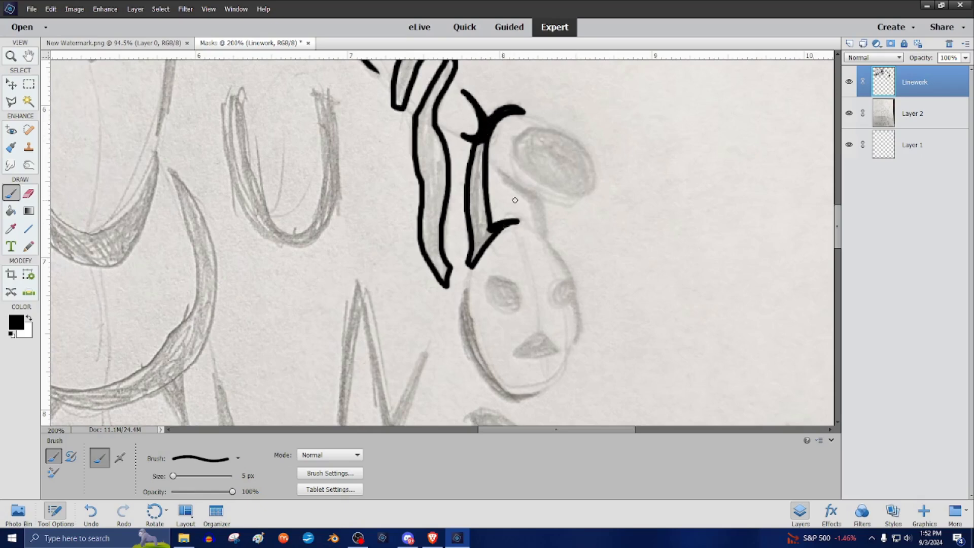
{"action": "mouse_move", "coordinate": [499, 173]}
{"action": "left_mouse_down"}
{"action": "mouse_move", "coordinate": [559, 205]}
{"action": "mouse_move", "coordinate": [525, 195]}
{"action": "mouse_move", "coordinate": [546, 240]}
{"action": "mouse_move", "coordinate": [537, 212]}
{"action": "left_mouse_up"}
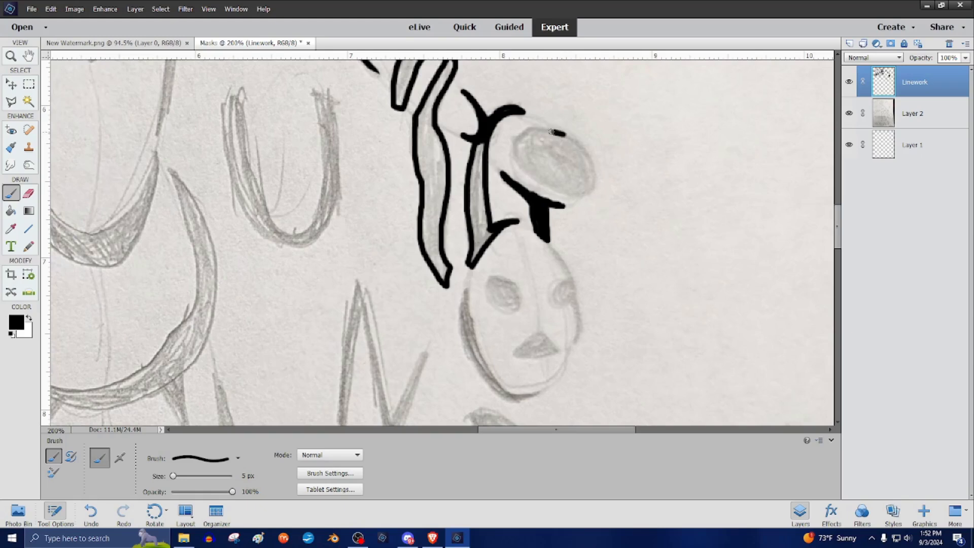
{"action": "mouse_move", "coordinate": [552, 132]}
{"action": "left_mouse_down"}
{"action": "mouse_move", "coordinate": [513, 156]}
{"action": "mouse_move", "coordinate": [538, 179]}
{"action": "mouse_move", "coordinate": [596, 188]}
{"action": "mouse_move", "coordinate": [590, 157]}
{"action": "mouse_move", "coordinate": [563, 134]}
{"action": "left_mouse_up"}
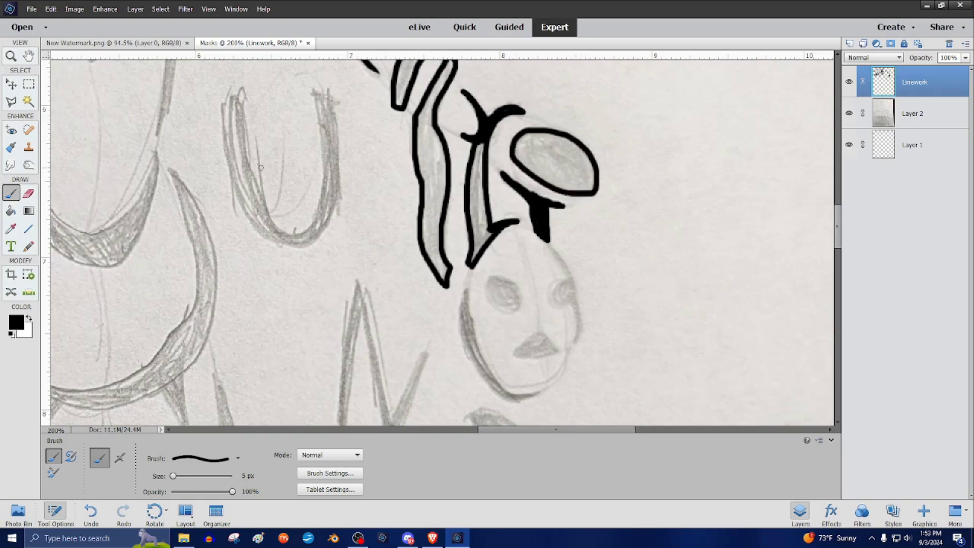
Sharpen the stroke ends and edges around the hand and its oval with the 9 px eraser.
{"action": "key", "text": "e"}
{"action": "left_click_drag", "start_coordinate": [499, 164], "coordinate": [535, 190]}
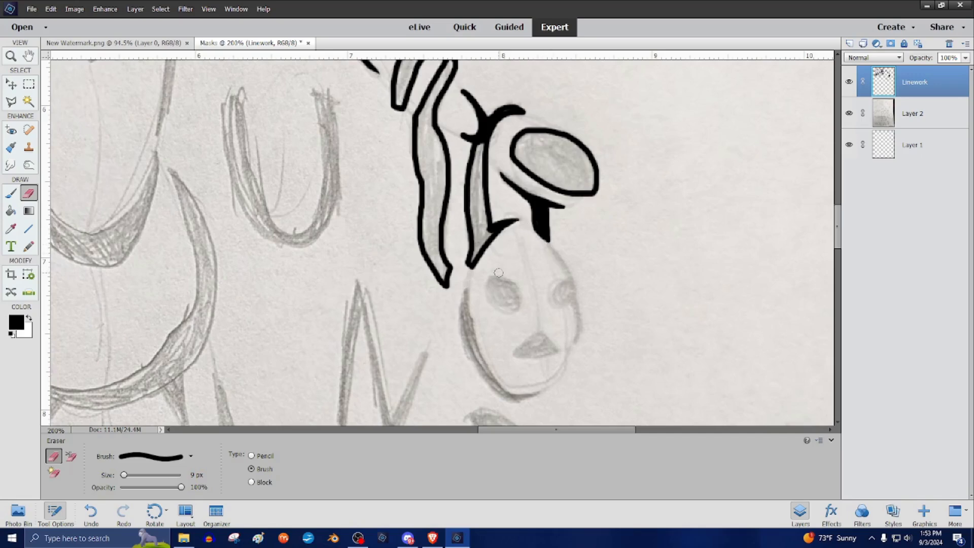
{"action": "left_click_drag", "start_coordinate": [515, 101], "coordinate": [528, 109]}
{"action": "scroll", "coordinate": [454, 119], "scroll_direction": "up", "scroll_amount": 4}
{"action": "scroll", "coordinate": [676, 200], "scroll_direction": "down", "scroll_amount": 6}
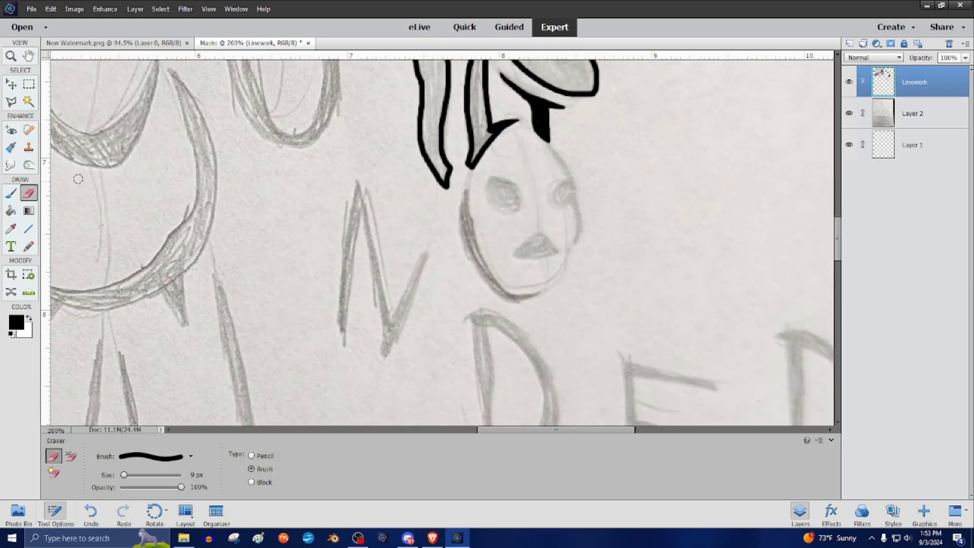
Ink the small hanging mask's shaded edges and jaw, and outline its eye and triangular nose.
{"action": "key", "text": "b"}
{"action": "mouse_move", "coordinate": [558, 190]}
{"action": "left_mouse_down"}
{"action": "mouse_move", "coordinate": [576, 192]}
{"action": "mouse_move", "coordinate": [557, 190]}
{"action": "mouse_move", "coordinate": [581, 224]}
{"action": "left_mouse_up"}
{"action": "scroll", "coordinate": [572, 213], "scroll_direction": "down", "scroll_amount": 1}
{"action": "key", "text": "ctrl+z"}
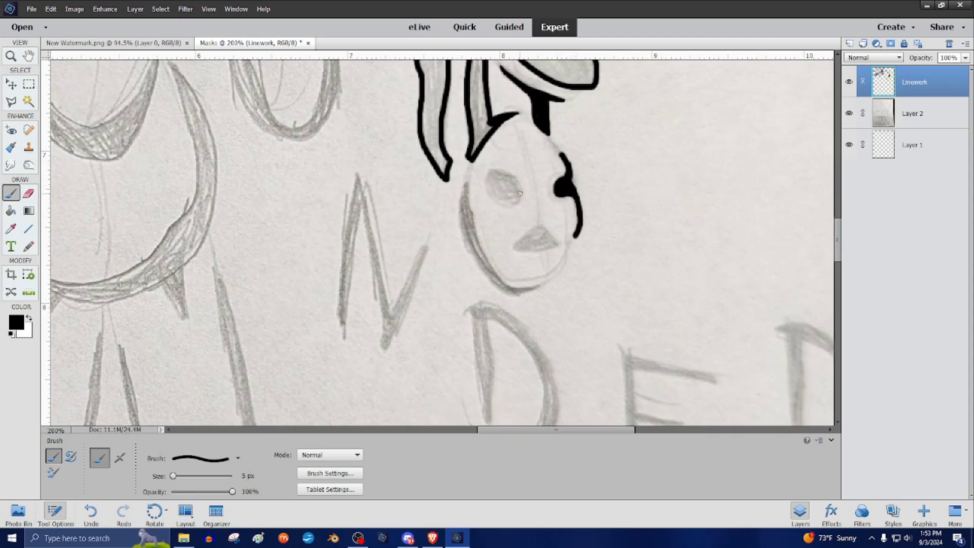
{"action": "mouse_move", "coordinate": [521, 193]}
{"action": "left_mouse_down"}
{"action": "mouse_move", "coordinate": [500, 201]}
{"action": "mouse_move", "coordinate": [520, 192]}
{"action": "mouse_move", "coordinate": [528, 224]}
{"action": "mouse_move", "coordinate": [543, 215]}
{"action": "mouse_move", "coordinate": [556, 230]}
{"action": "mouse_move", "coordinate": [515, 234]}
{"action": "left_mouse_up"}
{"action": "scroll", "coordinate": [541, 206], "scroll_direction": "down", "scroll_amount": 1}
{"action": "mouse_move", "coordinate": [465, 191]}
{"action": "left_mouse_down"}
{"action": "mouse_move", "coordinate": [489, 254]}
{"action": "mouse_move", "coordinate": [523, 277]}
{"action": "mouse_move", "coordinate": [465, 198]}
{"action": "mouse_move", "coordinate": [508, 274]}
{"action": "left_mouse_up"}
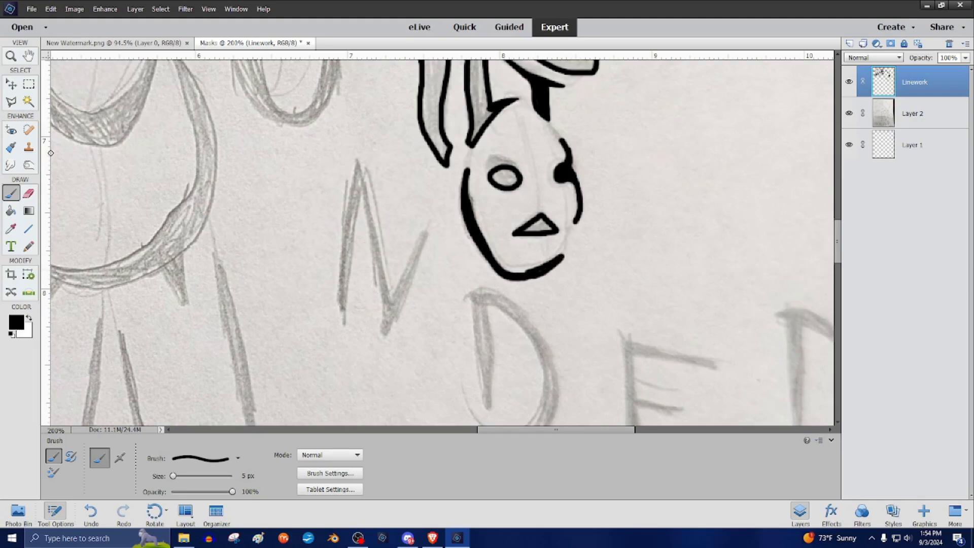
Trim the inner edges and stroke ends of the small mask's contour with the eraser.
{"action": "key", "text": "e"}
{"action": "mouse_move", "coordinate": [477, 207]}
{"action": "left_mouse_down"}
{"action": "mouse_move", "coordinate": [515, 268]}
{"action": "mouse_move", "coordinate": [556, 252]}
{"action": "left_mouse_up"}
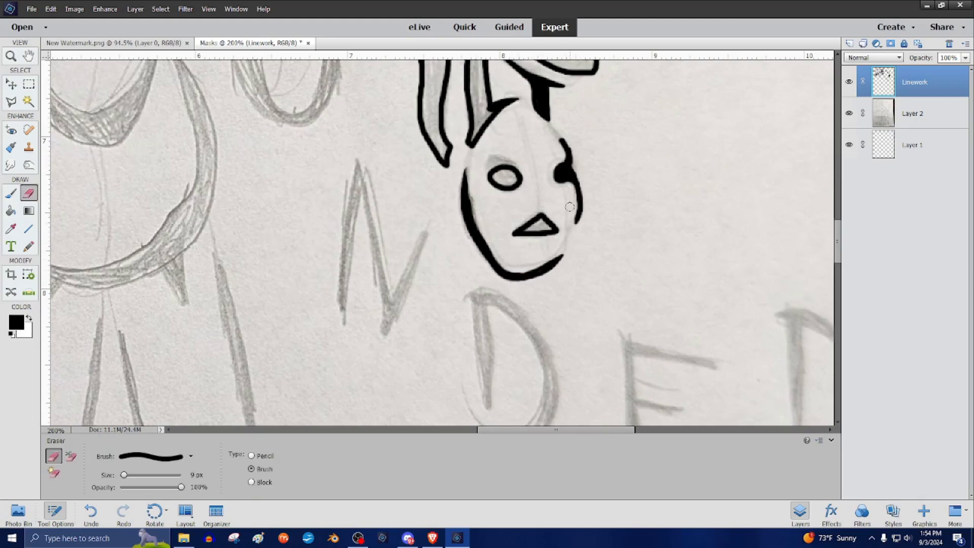
Select the interiors of all outlined mask, hand and arm shapes with the Magic Wand and expand the selection.
{"action": "left_click", "coordinate": [28, 101]}
{"action": "left_click", "coordinate": [501, 176]}
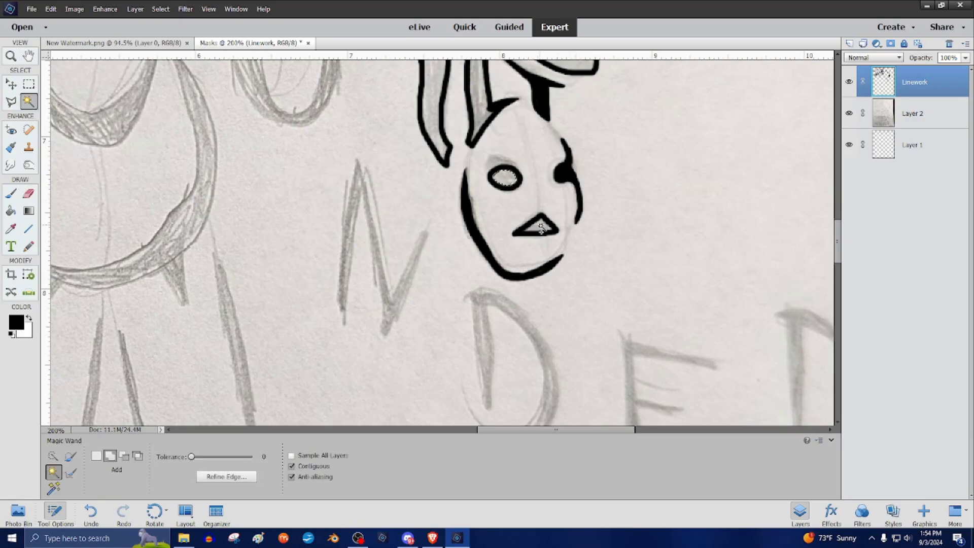
{"action": "left_click", "coordinate": [541, 226]}
{"action": "scroll", "coordinate": [541, 223], "scroll_direction": "up", "scroll_amount": 7}
{"action": "left_click", "coordinate": [543, 224]}
{"action": "scroll", "coordinate": [225, 167], "scroll_direction": "up", "scroll_amount": 5}
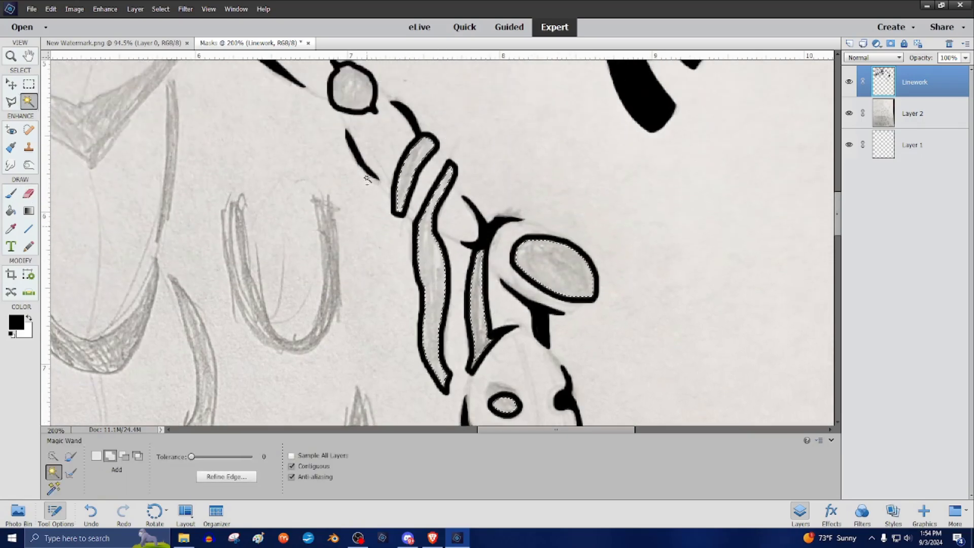
{"action": "left_click", "coordinate": [225, 166]}
{"action": "left_click", "coordinate": [161, 9]}
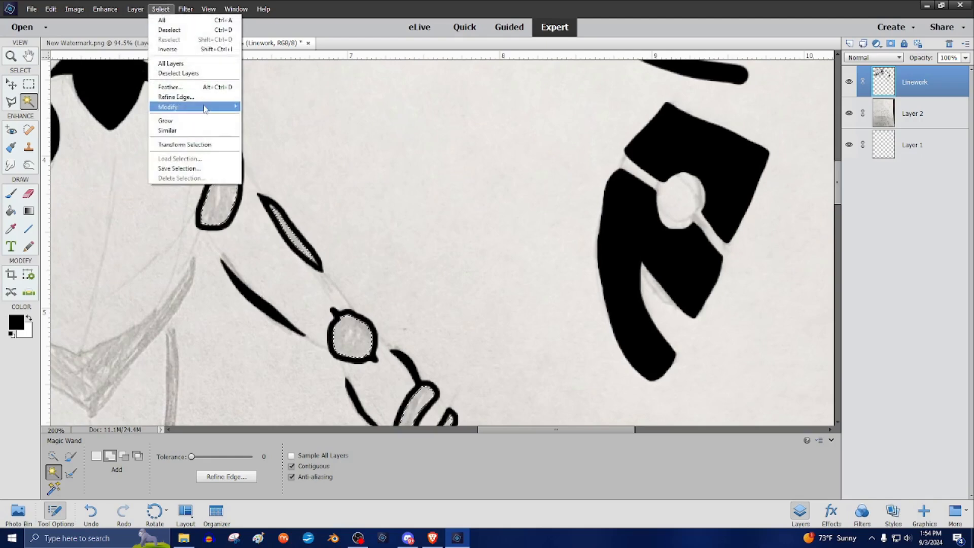
{"action": "mouse_move", "coordinate": [206, 107]}
{"action": "left_click", "coordinate": [258, 126]}
{"action": "left_click", "coordinate": [558, 178]}
Fill the selected mask, hand and arm shapes with black and deselect.
{"action": "left_click", "coordinate": [10, 212]}
{"action": "left_click", "coordinate": [214, 181]}
{"action": "left_click", "coordinate": [29, 101]}
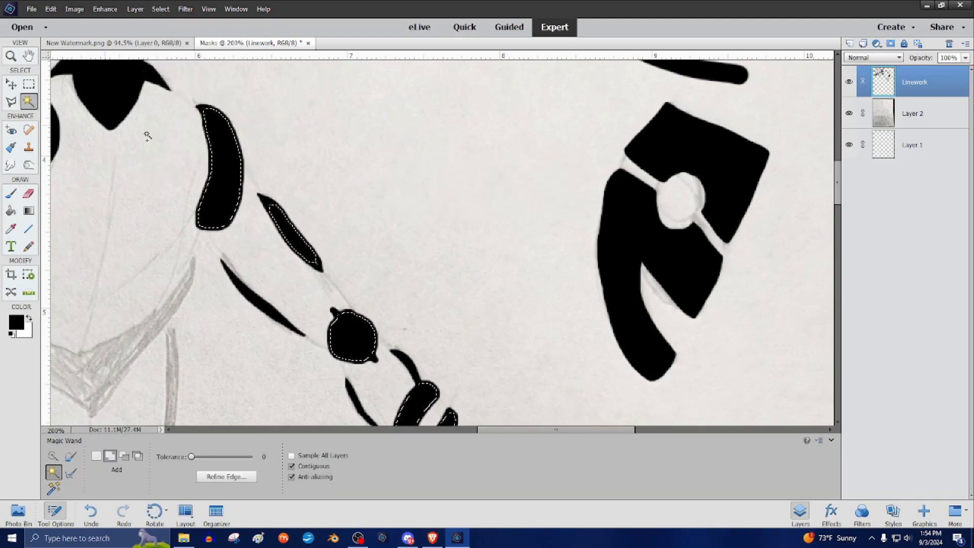
{"action": "right_click", "coordinate": [196, 140]}
{"action": "left_click", "coordinate": [215, 147]}
Set the brush to 13 px and paint the large letter S at the start of the lower word.
{"action": "left_click", "coordinate": [11, 194]}
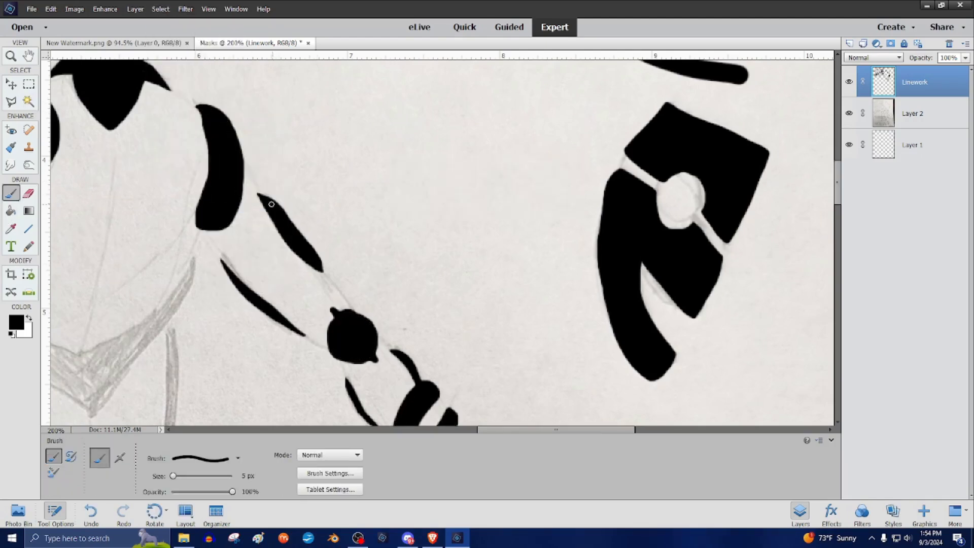
{"action": "scroll", "coordinate": [271, 204], "scroll_direction": "down", "scroll_amount": 5}
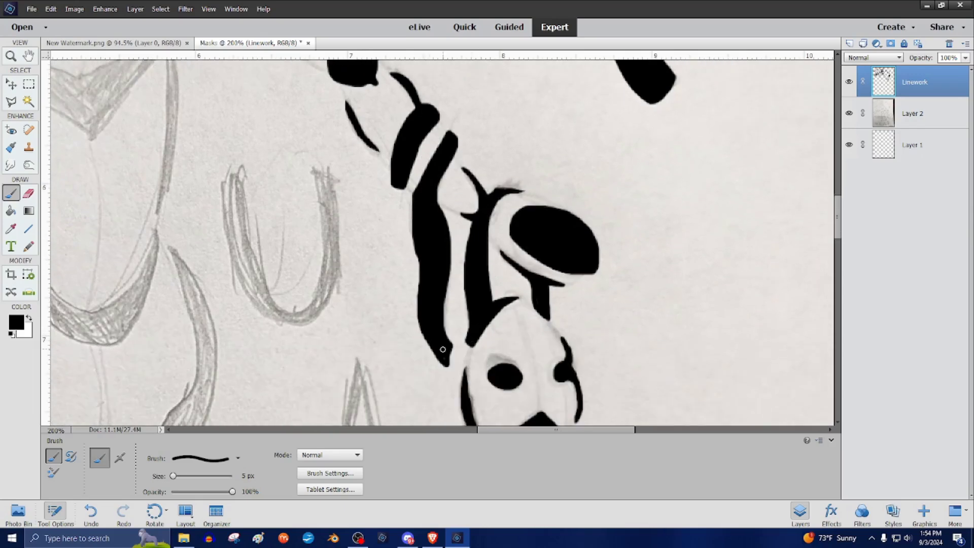
{"action": "scroll", "coordinate": [497, 199], "scroll_direction": "down", "scroll_amount": 2}
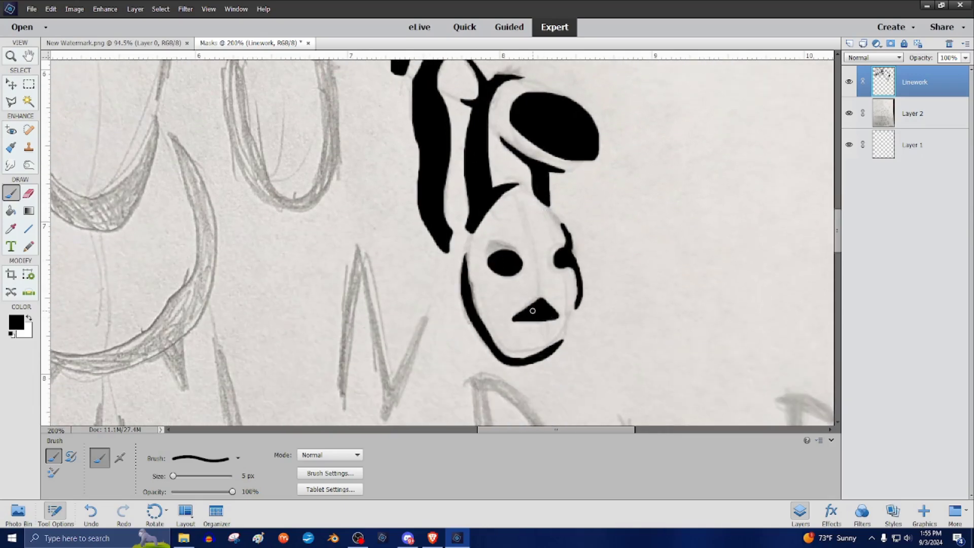
{"action": "scroll", "coordinate": [533, 310], "scroll_direction": "down", "scroll_amount": 1}
{"action": "scroll", "coordinate": [533, 310], "scroll_direction": "up", "scroll_amount": 4}
{"action": "left_click_drag", "start_coordinate": [570, 431], "coordinate": [403, 430]}
{"action": "scroll", "coordinate": [315, 305], "scroll_direction": "down", "scroll_amount": 4}
{"action": "left_click", "coordinate": [205, 459]}
{"action": "left_click", "coordinate": [202, 418]}
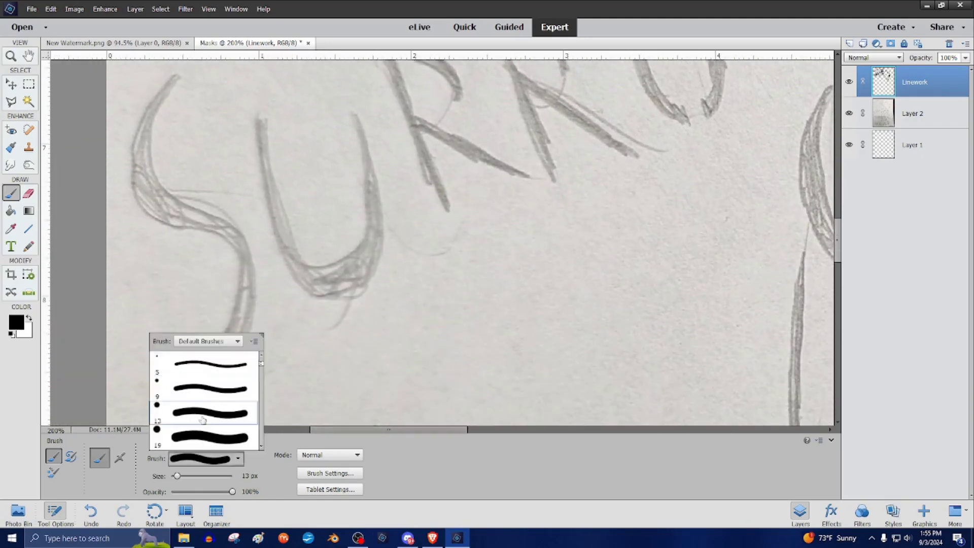
{"action": "mouse_move", "coordinate": [181, 82]}
{"action": "left_mouse_down"}
{"action": "mouse_move", "coordinate": [148, 114]}
{"action": "mouse_move", "coordinate": [134, 169]}
{"action": "mouse_move", "coordinate": [237, 253]}
{"action": "mouse_move", "coordinate": [193, 368]}
{"action": "mouse_move", "coordinate": [159, 373]}
{"action": "left_mouse_up"}
{"action": "mouse_move", "coordinate": [229, 338]}
{"action": "left_mouse_down"}
{"action": "mouse_move", "coordinate": [237, 284]}
{"action": "mouse_move", "coordinate": [216, 224]}
{"action": "mouse_move", "coordinate": [173, 197]}
{"action": "mouse_move", "coordinate": [145, 138]}
{"action": "mouse_move", "coordinate": [166, 93]}
{"action": "mouse_move", "coordinate": [145, 174]}
{"action": "mouse_move", "coordinate": [185, 213]}
{"action": "left_mouse_up"}
Refine the upper curve and tip of the letter S with the eraser and brush.
{"action": "key", "text": "e"}
{"action": "left_click_drag", "start_coordinate": [161, 128], "coordinate": [194, 71]}
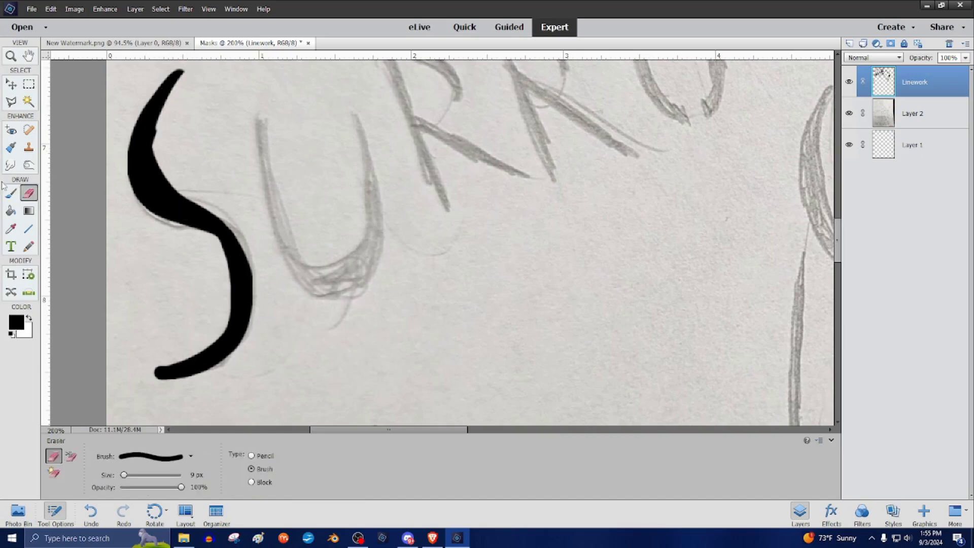
{"action": "key", "text": "b"}
{"action": "mouse_move", "coordinate": [146, 134]}
{"action": "left_mouse_down"}
{"action": "mouse_move", "coordinate": [170, 85]}
{"action": "mouse_move", "coordinate": [170, 103]}
{"action": "left_mouse_up"}
{"action": "left_click", "coordinate": [30, 193]}
{"action": "left_click", "coordinate": [12, 193]}
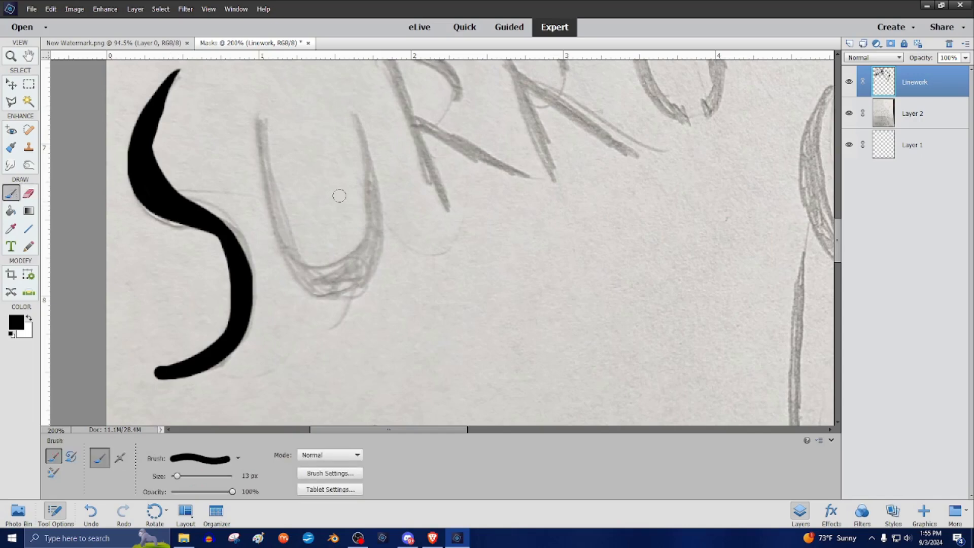
Paint the letters U, R, R and O following the S with the 13 px brush.
{"action": "mouse_move", "coordinate": [261, 116]}
{"action": "left_mouse_down"}
{"action": "mouse_move", "coordinate": [276, 217]}
{"action": "mouse_move", "coordinate": [304, 282]}
{"action": "mouse_move", "coordinate": [347, 288]}
{"action": "mouse_move", "coordinate": [374, 258]}
{"action": "mouse_move", "coordinate": [372, 178]}
{"action": "mouse_move", "coordinate": [352, 126]}
{"action": "mouse_move", "coordinate": [366, 190]}
{"action": "mouse_move", "coordinate": [349, 259]}
{"action": "mouse_move", "coordinate": [305, 262]}
{"action": "mouse_move", "coordinate": [278, 209]}
{"action": "mouse_move", "coordinate": [263, 145]}
{"action": "left_mouse_up"}
{"action": "mouse_move", "coordinate": [368, 239]}
{"action": "left_mouse_down"}
{"action": "mouse_move", "coordinate": [352, 273]}
{"action": "mouse_move", "coordinate": [364, 259]}
{"action": "left_mouse_up"}
{"action": "scroll", "coordinate": [421, 259], "scroll_direction": "up", "scroll_amount": 3}
{"action": "scroll", "coordinate": [466, 277], "scroll_direction": "right", "scroll_amount": 10}
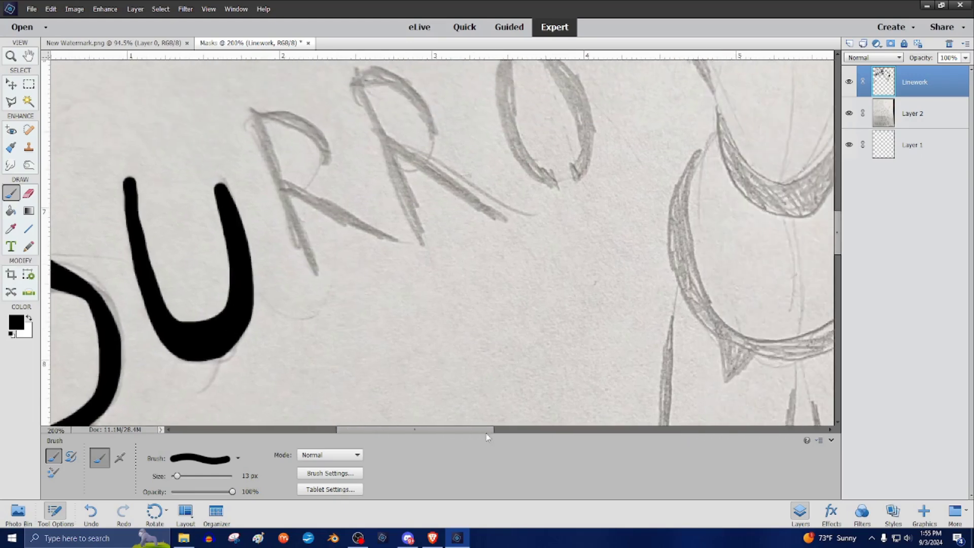
{"action": "scroll", "coordinate": [465, 277], "scroll_direction": "up", "scroll_amount": 2}
{"action": "mouse_move", "coordinate": [123, 162]}
{"action": "left_mouse_down"}
{"action": "mouse_move", "coordinate": [202, 327]}
{"action": "mouse_move", "coordinate": [142, 186]}
{"action": "mouse_move", "coordinate": [181, 163]}
{"action": "mouse_move", "coordinate": [207, 219]}
{"action": "mouse_move", "coordinate": [147, 162]}
{"action": "left_mouse_up"}
{"action": "left_click_drag", "start_coordinate": [168, 233], "coordinate": [278, 294]}
{"action": "left_click_drag", "start_coordinate": [230, 120], "coordinate": [303, 292]}
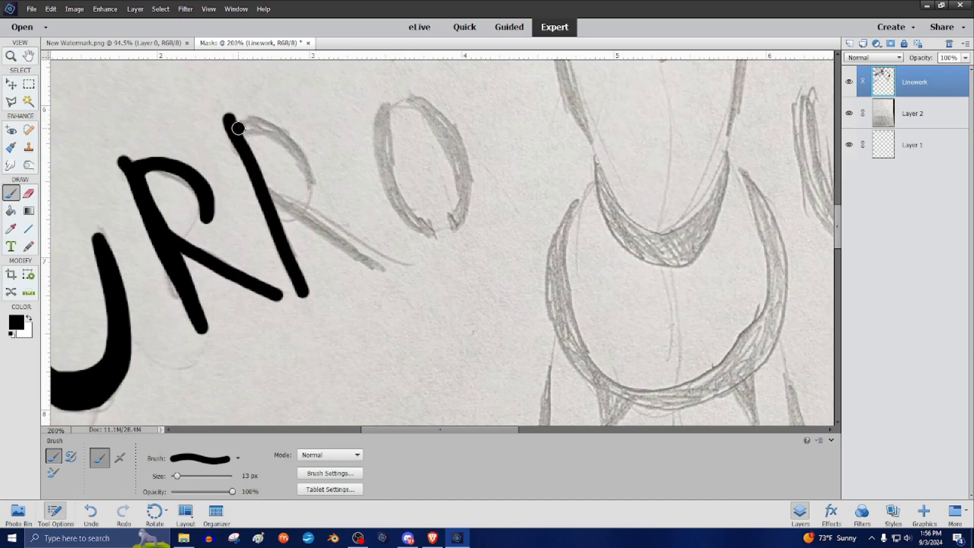
{"action": "mouse_move", "coordinate": [235, 126]}
{"action": "left_mouse_down"}
{"action": "mouse_move", "coordinate": [258, 122]}
{"action": "mouse_move", "coordinate": [307, 145]}
{"action": "mouse_move", "coordinate": [309, 183]}
{"action": "mouse_move", "coordinate": [261, 193]}
{"action": "mouse_move", "coordinate": [394, 270]}
{"action": "left_mouse_up"}
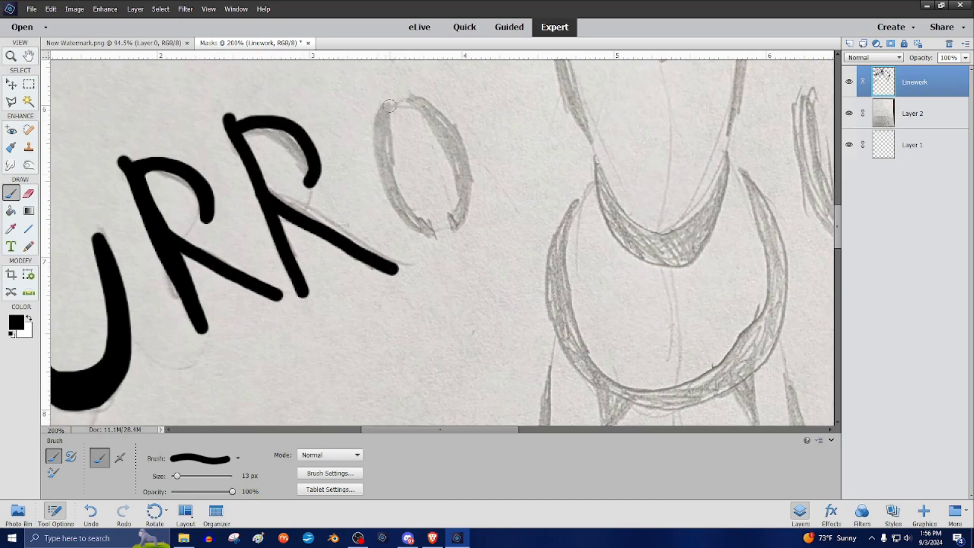
{"action": "mouse_move", "coordinate": [389, 106]}
{"action": "left_mouse_down"}
{"action": "mouse_move", "coordinate": [399, 210]}
{"action": "mouse_move", "coordinate": [432, 223]}
{"action": "left_mouse_up"}
{"action": "mouse_move", "coordinate": [409, 93]}
{"action": "left_mouse_down"}
{"action": "mouse_move", "coordinate": [467, 131]}
{"action": "mouse_move", "coordinate": [454, 221]}
{"action": "mouse_move", "coordinate": [444, 113]}
{"action": "mouse_move", "coordinate": [416, 95]}
{"action": "left_mouse_up"}
Set the brush to 5 px and outline the V-shaped shaded area across the central figure's torso.
{"action": "scroll", "coordinate": [527, 304], "scroll_direction": "up", "scroll_amount": 2}
{"action": "left_click_drag", "start_coordinate": [483, 430], "coordinate": [526, 433]}
{"action": "scroll", "coordinate": [513, 284], "scroll_direction": "up", "scroll_amount": 5}
{"action": "scroll", "coordinate": [504, 265], "scroll_direction": "down", "scroll_amount": 2}
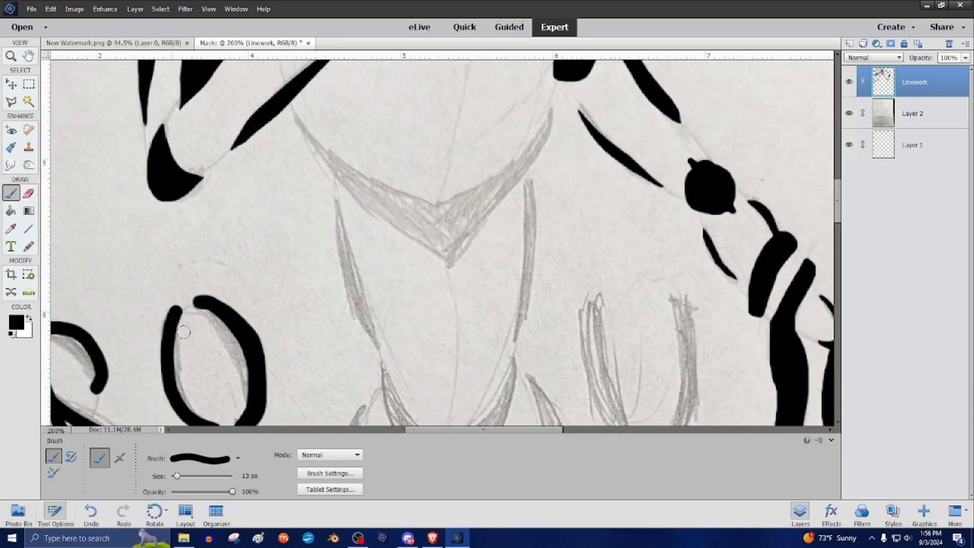
{"action": "right_click", "coordinate": [183, 332]}
{"action": "left_click", "coordinate": [195, 365]}
{"action": "left_click", "coordinate": [287, 117]}
{"action": "mouse_move", "coordinate": [294, 115]}
{"action": "left_mouse_down"}
{"action": "mouse_move", "coordinate": [358, 177]}
{"action": "mouse_move", "coordinate": [452, 204]}
{"action": "mouse_move", "coordinate": [550, 114]}
{"action": "mouse_move", "coordinate": [500, 204]}
{"action": "mouse_move", "coordinate": [446, 263]}
{"action": "mouse_move", "coordinate": [374, 211]}
{"action": "mouse_move", "coordinate": [307, 141]}
{"action": "left_mouse_up"}
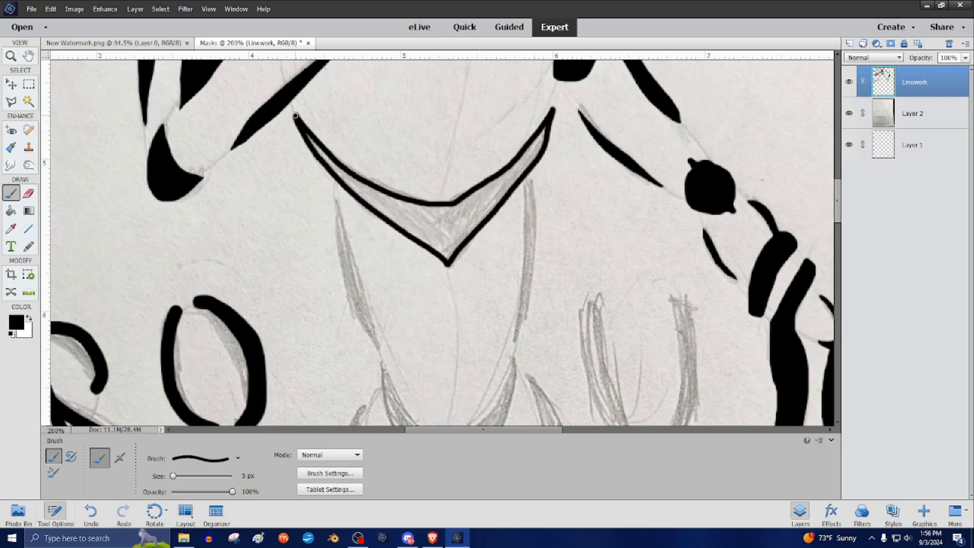
Trim the tips of the V outline and ink both tapered side lines of the central figure's waist with the 5 px brush.
{"action": "key", "text": "e"}
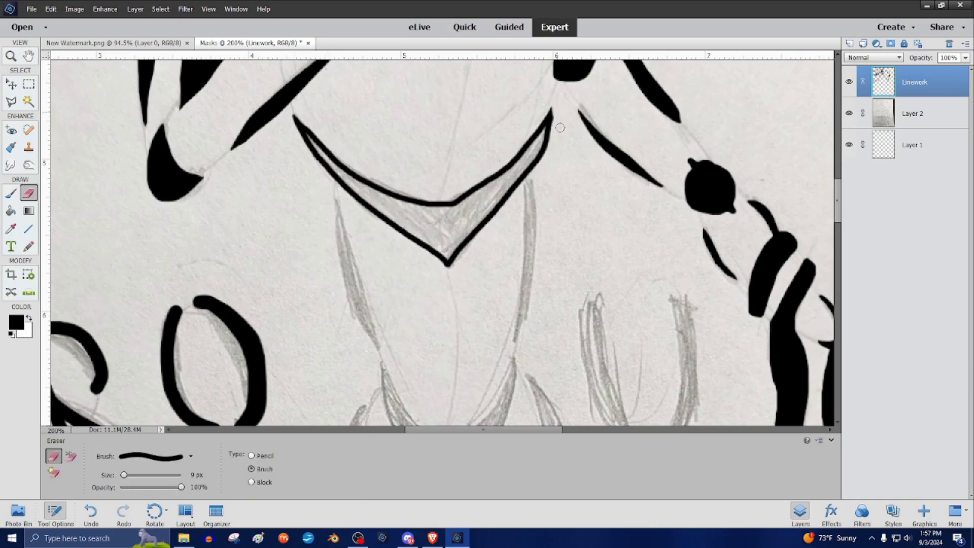
{"action": "key", "text": "b"}
{"action": "scroll", "coordinate": [454, 220], "scroll_direction": "down", "scroll_amount": 3}
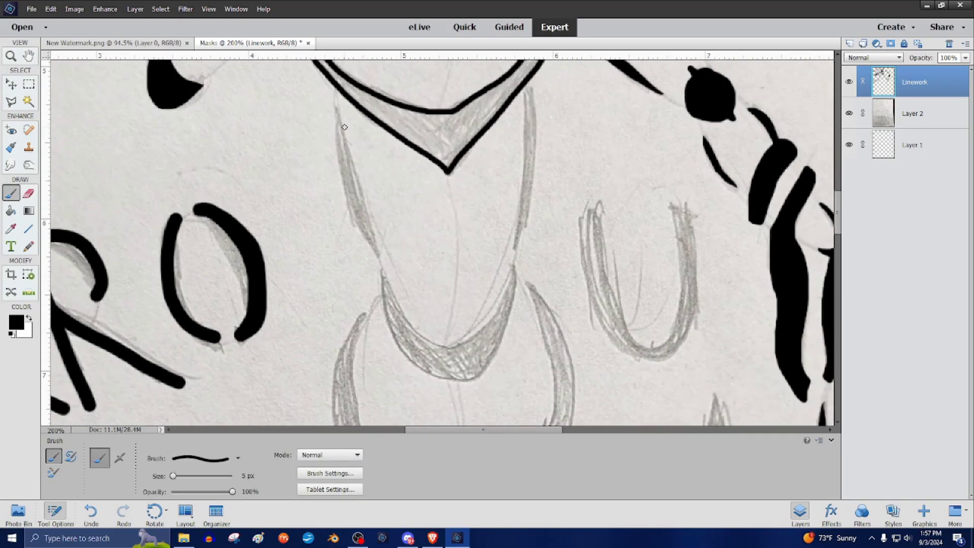
{"action": "mouse_move", "coordinate": [336, 111]}
{"action": "left_mouse_down"}
{"action": "mouse_move", "coordinate": [381, 259]}
{"action": "mouse_move", "coordinate": [349, 186]}
{"action": "mouse_move", "coordinate": [337, 118]}
{"action": "mouse_move", "coordinate": [342, 167]}
{"action": "mouse_move", "coordinate": [373, 246]}
{"action": "mouse_move", "coordinate": [343, 160]}
{"action": "left_mouse_up"}
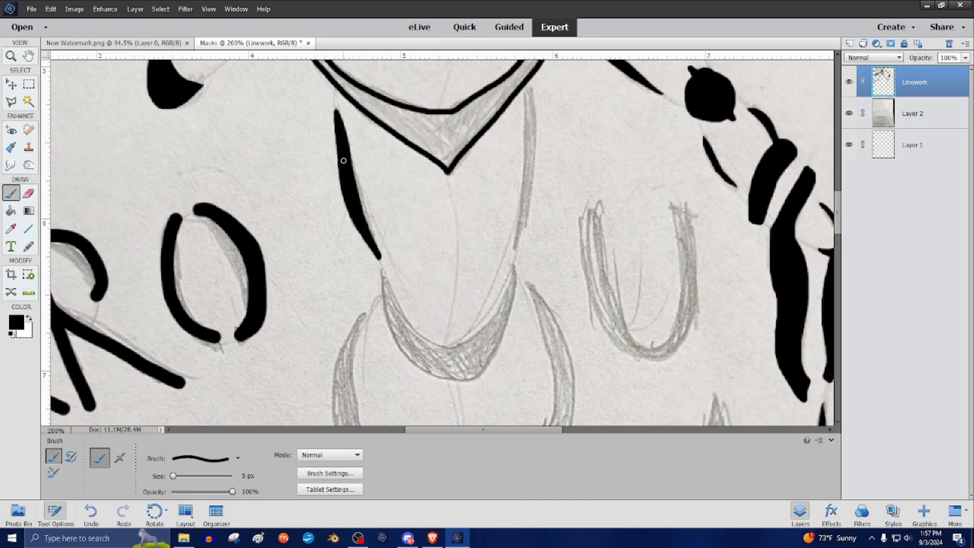
{"action": "mouse_move", "coordinate": [528, 97]}
{"action": "left_mouse_down"}
{"action": "mouse_move", "coordinate": [515, 244]}
{"action": "mouse_move", "coordinate": [530, 119]}
{"action": "mouse_move", "coordinate": [530, 177]}
{"action": "mouse_move", "coordinate": [510, 256]}
{"action": "left_mouse_up"}
{"action": "left_click", "coordinate": [29, 194]}
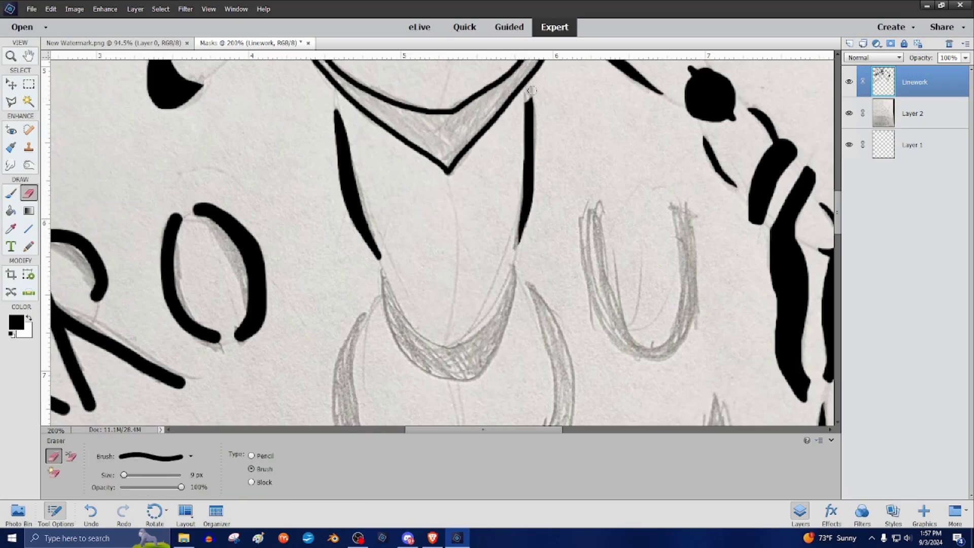
{"action": "left_click_drag", "start_coordinate": [333, 103], "coordinate": [389, 268]}
Outline the small shaded crescent joining the lower ends of the waist lines with the 5 px brush.
{"action": "left_click", "coordinate": [10, 193]}
{"action": "scroll", "coordinate": [437, 229], "scroll_direction": "down", "scroll_amount": 3}
{"action": "mouse_move", "coordinate": [382, 195]}
{"action": "left_mouse_down"}
{"action": "mouse_move", "coordinate": [399, 236]}
{"action": "mouse_move", "coordinate": [471, 262]}
{"action": "mouse_move", "coordinate": [511, 204]}
{"action": "mouse_move", "coordinate": [509, 236]}
{"action": "mouse_move", "coordinate": [457, 303]}
{"action": "mouse_move", "coordinate": [393, 248]}
{"action": "mouse_move", "coordinate": [383, 200]}
{"action": "left_mouse_up"}
Outline the large hip crescent and its two downward spikes, and trim its upper tip with the eraser.
{"action": "scroll", "coordinate": [617, 185], "scroll_direction": "down", "scroll_amount": 4}
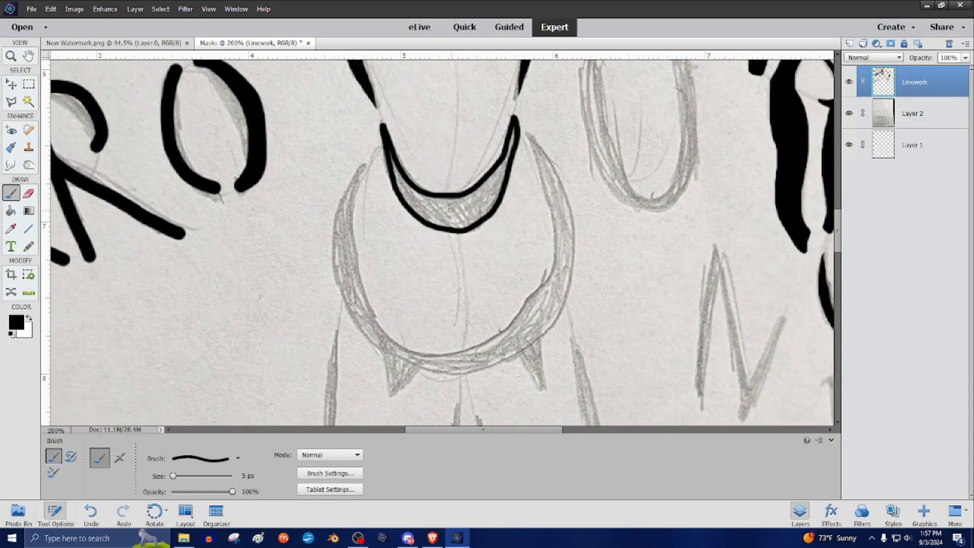
{"action": "mouse_move", "coordinate": [367, 136]}
{"action": "left_mouse_down"}
{"action": "mouse_move", "coordinate": [350, 175]}
{"action": "mouse_move", "coordinate": [369, 280]}
{"action": "mouse_move", "coordinate": [482, 322]}
{"action": "mouse_move", "coordinate": [555, 245]}
{"action": "mouse_move", "coordinate": [539, 125]}
{"action": "mouse_move", "coordinate": [559, 150]}
{"action": "mouse_move", "coordinate": [567, 258]}
{"action": "mouse_move", "coordinate": [540, 315]}
{"action": "left_mouse_up"}
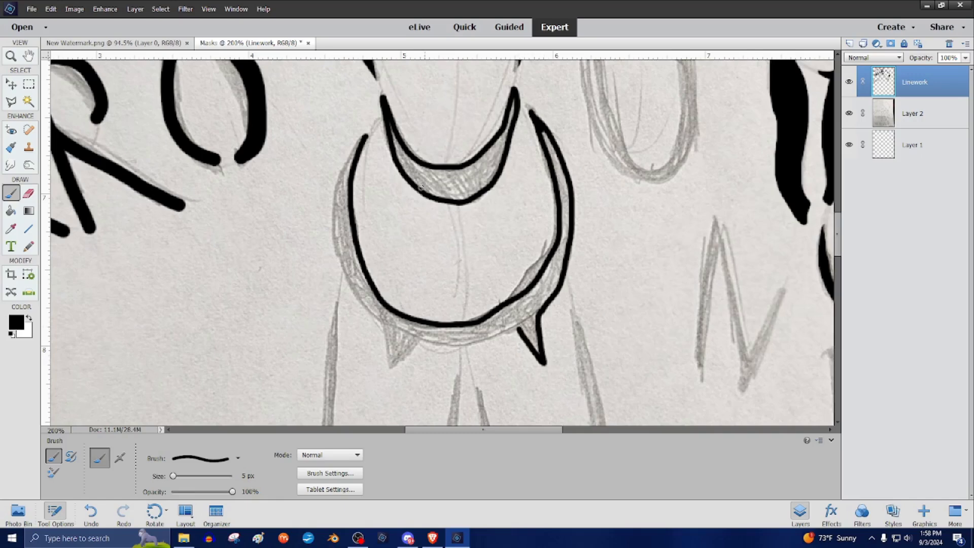
{"action": "mouse_move", "coordinate": [362, 137]}
{"action": "left_mouse_down"}
{"action": "mouse_move", "coordinate": [335, 206]}
{"action": "mouse_move", "coordinate": [349, 279]}
{"action": "mouse_move", "coordinate": [387, 326]}
{"action": "mouse_move", "coordinate": [389, 306]}
{"action": "mouse_move", "coordinate": [392, 346]}
{"action": "mouse_move", "coordinate": [419, 319]}
{"action": "mouse_move", "coordinate": [522, 306]}
{"action": "left_mouse_up"}
{"action": "scroll", "coordinate": [391, 326], "scroll_direction": "down", "scroll_amount": 1}
{"action": "left_click", "coordinate": [32, 193]}
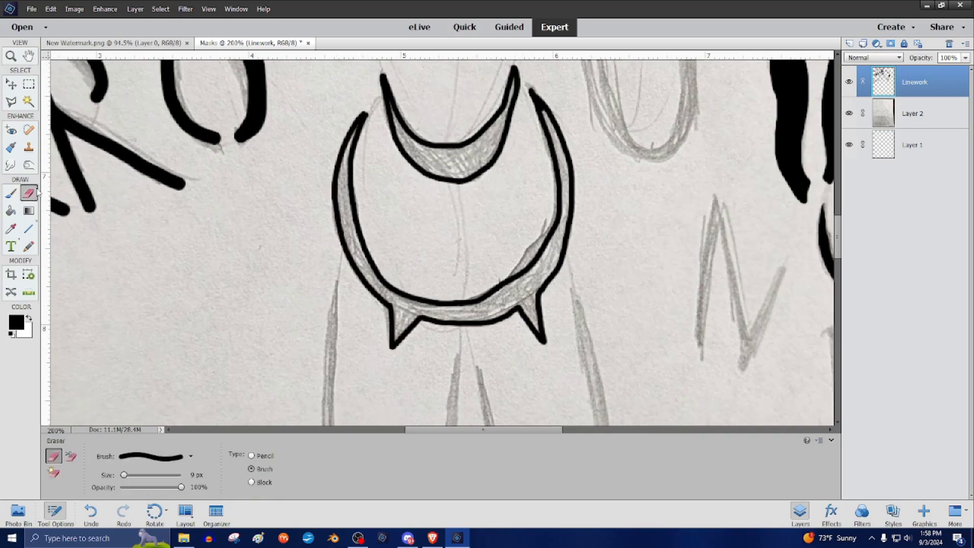
{"action": "left_click", "coordinate": [8, 195]}
Outline the outer line of the left thigh, ink both inner thigh lines, and taper their tips with the eraser.
{"action": "scroll", "coordinate": [574, 305], "scroll_direction": "up", "scroll_amount": 3}
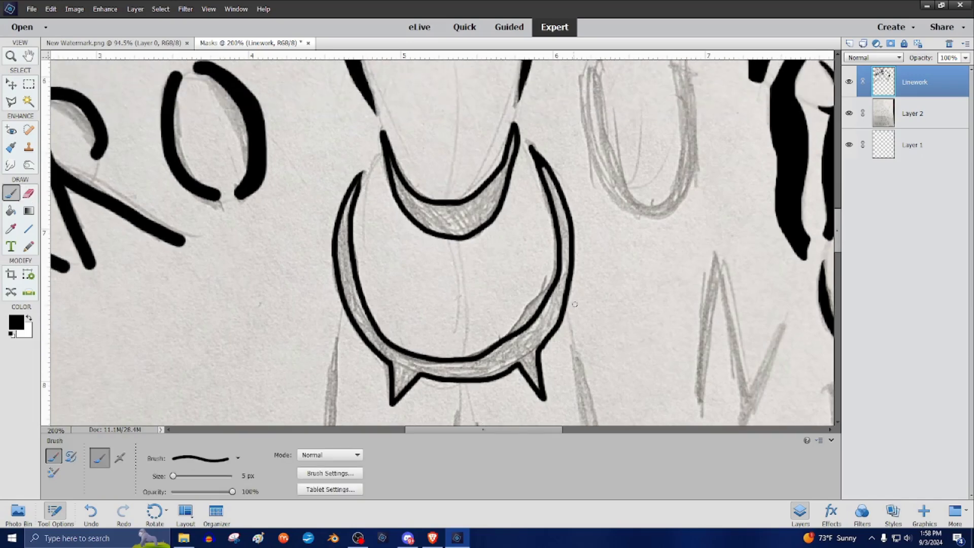
{"action": "scroll", "coordinate": [574, 304], "scroll_direction": "right", "scroll_amount": 4}
{"action": "scroll", "coordinate": [406, 300], "scroll_direction": "up", "scroll_amount": 3}
{"action": "scroll", "coordinate": [243, 290], "scroll_direction": "down", "scroll_amount": 10}
{"action": "scroll", "coordinate": [243, 289], "scroll_direction": "down", "scroll_amount": 5}
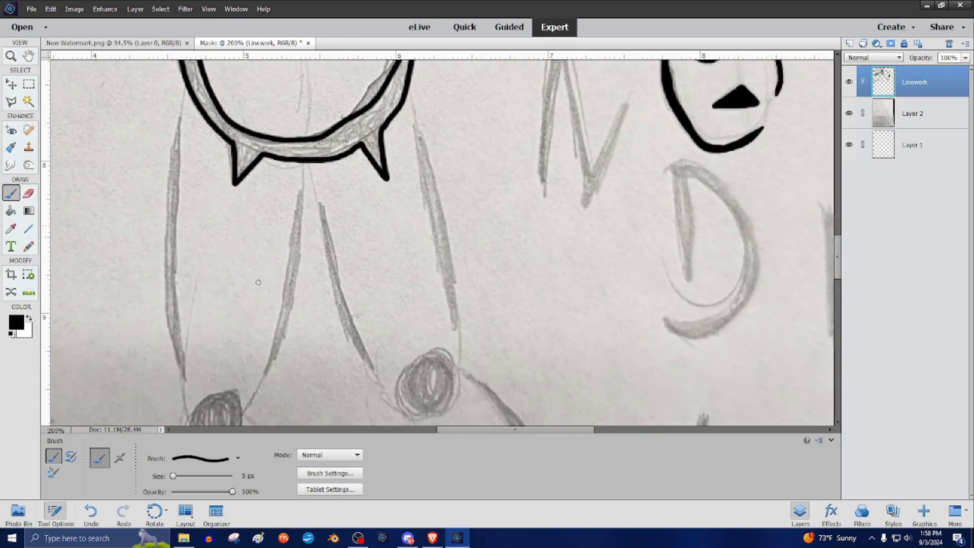
{"action": "mouse_move", "coordinate": [180, 94]}
{"action": "left_mouse_down"}
{"action": "mouse_move", "coordinate": [163, 257]}
{"action": "mouse_move", "coordinate": [184, 365]}
{"action": "mouse_move", "coordinate": [179, 100]}
{"action": "left_mouse_up"}
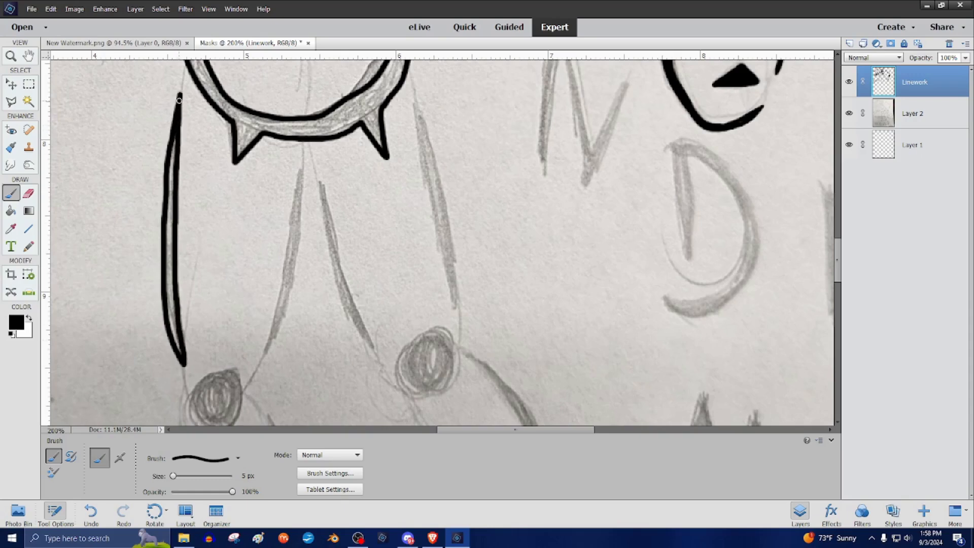
{"action": "mouse_move", "coordinate": [300, 169]}
{"action": "left_mouse_down"}
{"action": "mouse_move", "coordinate": [268, 351]}
{"action": "mouse_move", "coordinate": [299, 244]}
{"action": "mouse_move", "coordinate": [300, 169]}
{"action": "mouse_move", "coordinate": [288, 285]}
{"action": "mouse_move", "coordinate": [321, 222]}
{"action": "mouse_move", "coordinate": [346, 312]}
{"action": "mouse_move", "coordinate": [376, 349]}
{"action": "mouse_move", "coordinate": [321, 191]}
{"action": "mouse_move", "coordinate": [360, 330]}
{"action": "left_mouse_up"}
{"action": "key", "text": "e"}
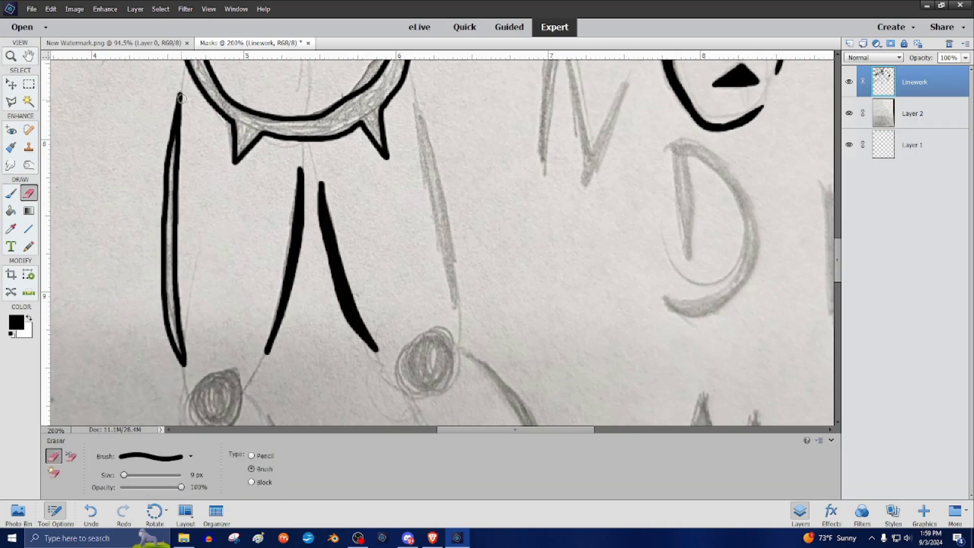
{"action": "left_click_drag", "start_coordinate": [294, 164], "coordinate": [298, 153]}
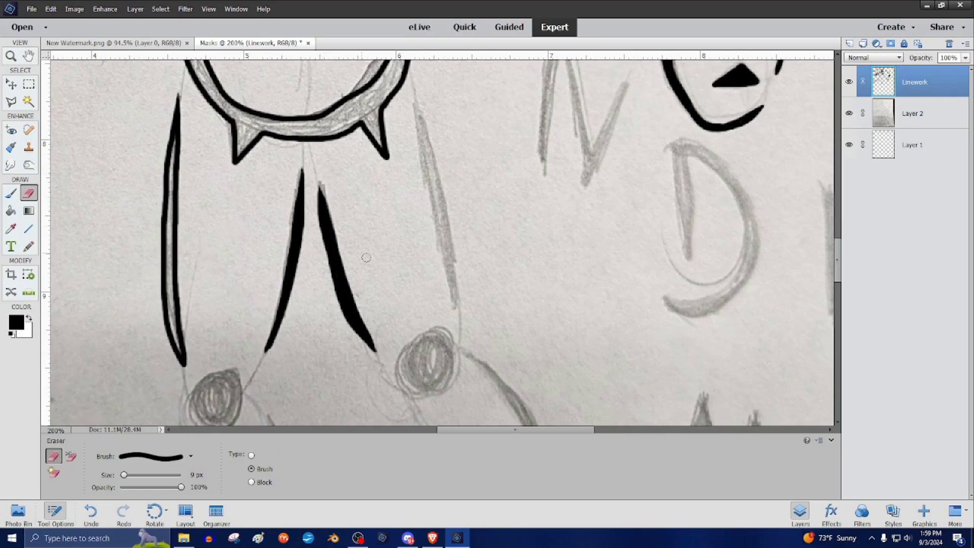
Ink the outer line of the right thigh with the 5 px brush and taper its upper tip with the eraser.
{"action": "key", "text": "b"}
{"action": "left_click_drag", "start_coordinate": [414, 106], "coordinate": [459, 307]}
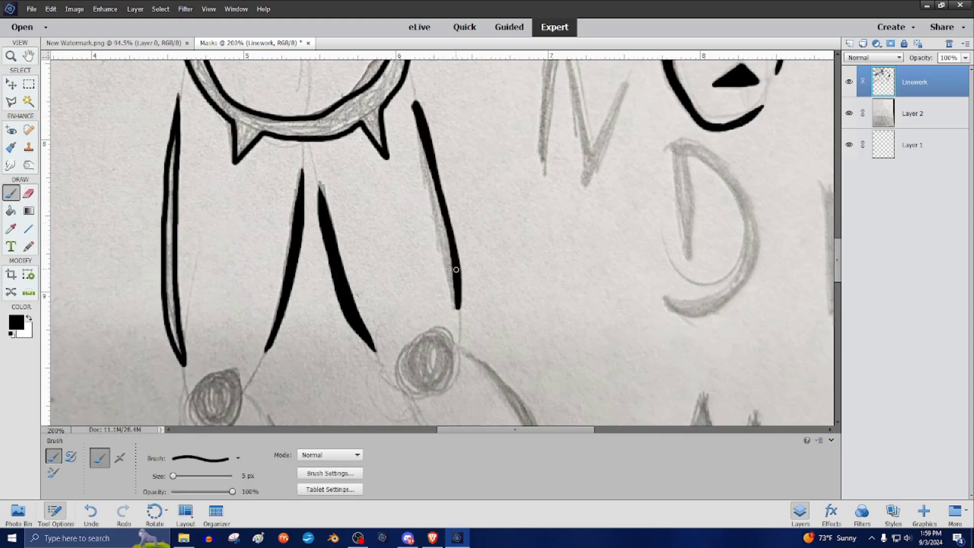
{"action": "key", "text": "e"}
{"action": "left_click_drag", "start_coordinate": [412, 99], "coordinate": [434, 152]}
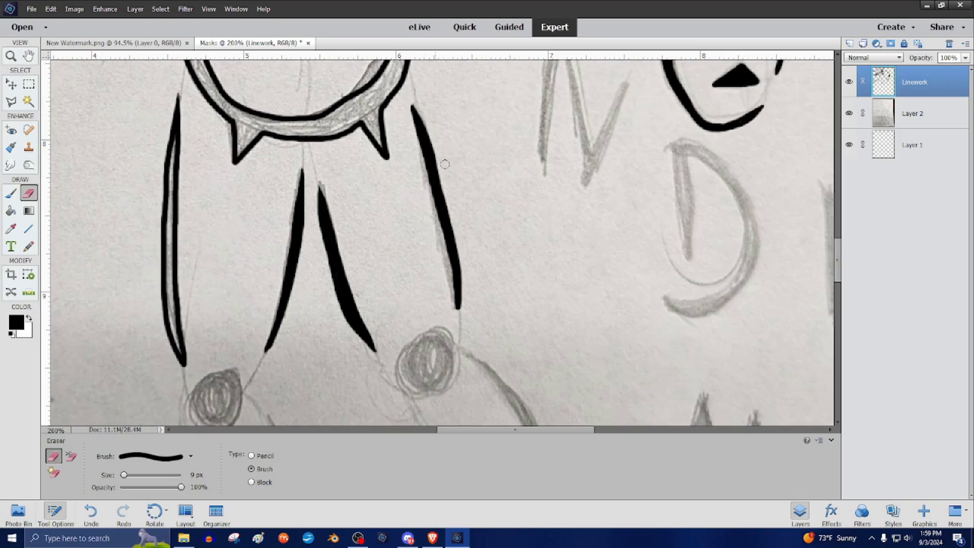
Set the eraser size to 5 px.
{"action": "scroll", "coordinate": [515, 225], "scroll_direction": "up", "scroll_amount": 5}
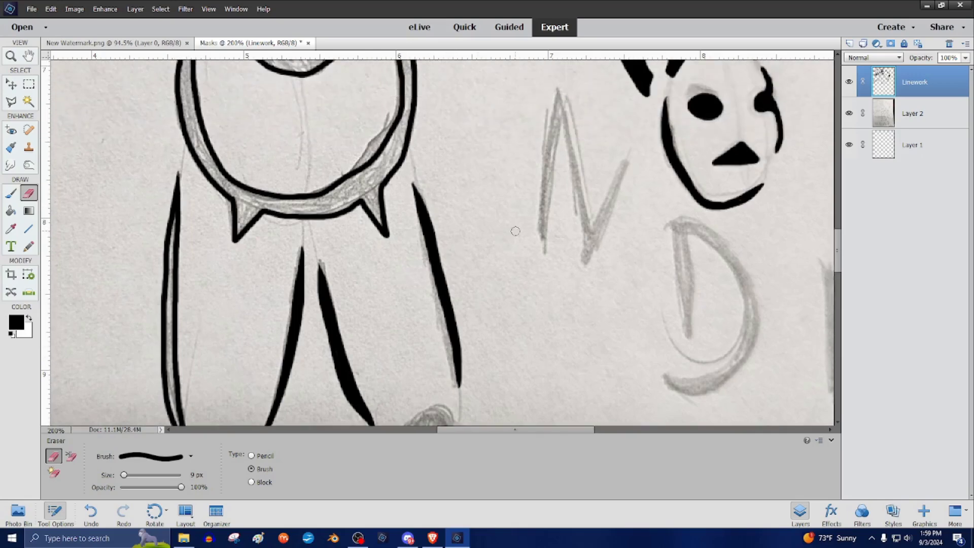
{"action": "scroll", "coordinate": [441, 239], "scroll_direction": "up", "scroll_amount": 5}
{"action": "left_click", "coordinate": [168, 459]}
{"action": "left_click", "coordinate": [175, 416]}
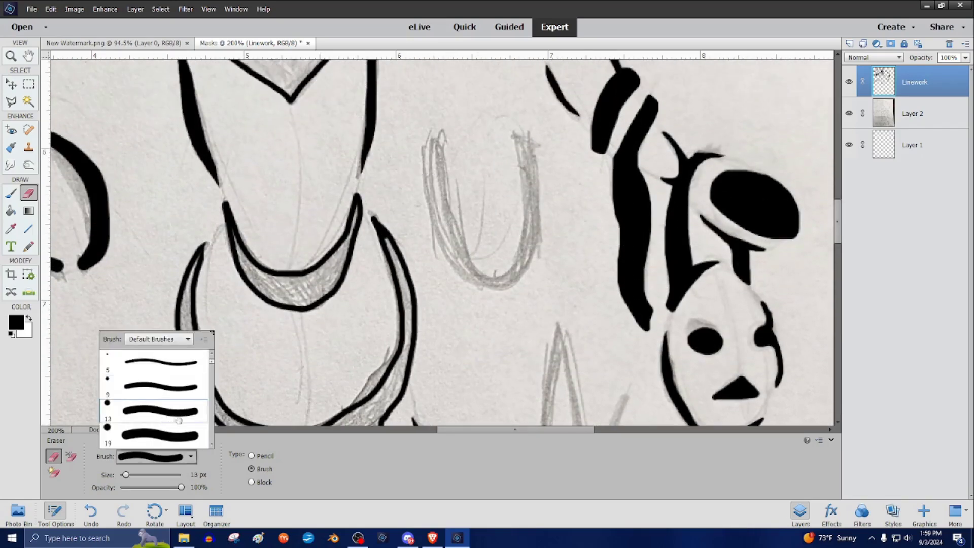
{"action": "left_click", "coordinate": [435, 142]}
{"action": "left_click", "coordinate": [9, 195]}
{"action": "key", "text": "e"}
{"action": "left_click", "coordinate": [190, 456]}
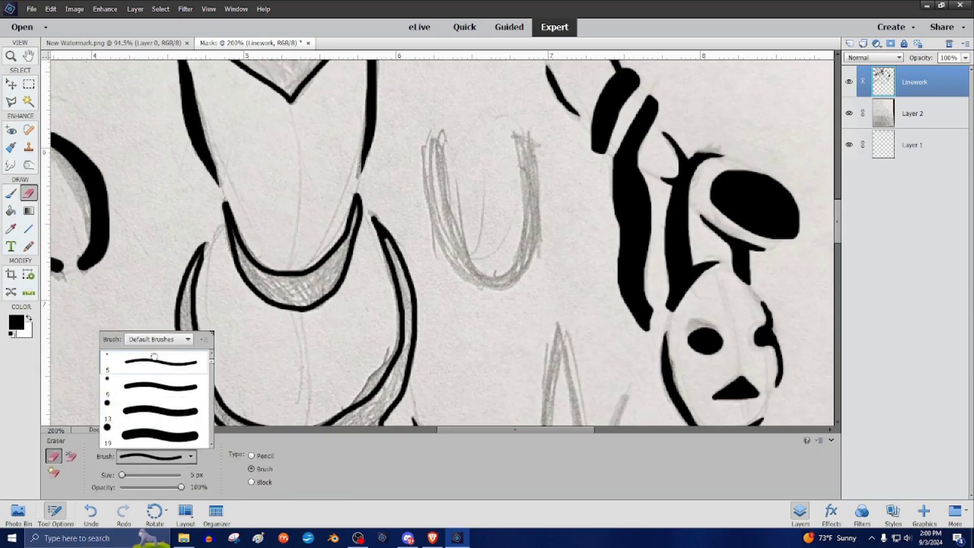
Set the brush to 19 px and paint the large letter U beside the central figure's waist.
{"action": "key", "text": "b"}
{"action": "left_click", "coordinate": [238, 458]}
{"action": "mouse_move", "coordinate": [438, 136]}
{"action": "left_mouse_down"}
{"action": "mouse_move", "coordinate": [429, 172]}
{"action": "mouse_move", "coordinate": [458, 258]}
{"action": "mouse_move", "coordinate": [518, 264]}
{"action": "left_mouse_up"}
{"action": "mouse_move", "coordinate": [525, 137]}
{"action": "left_mouse_down"}
{"action": "mouse_move", "coordinate": [528, 228]}
{"action": "mouse_move", "coordinate": [455, 254]}
{"action": "left_mouse_up"}
Paint the letters N and D below the U with the 19 px brush.
{"action": "scroll", "coordinate": [456, 254], "scroll_direction": "down", "scroll_amount": 3}
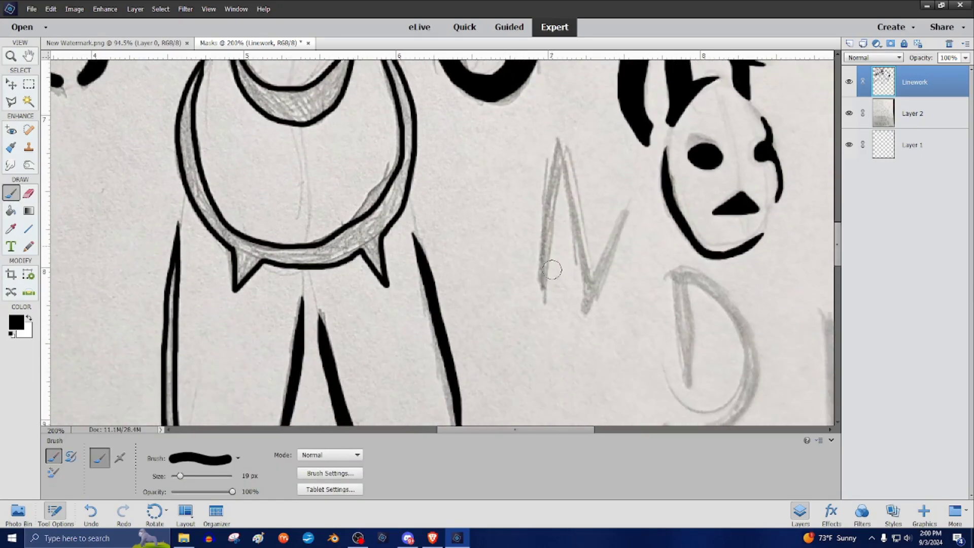
{"action": "mouse_move", "coordinate": [540, 292]}
{"action": "left_mouse_down"}
{"action": "mouse_move", "coordinate": [555, 133]}
{"action": "mouse_move", "coordinate": [589, 299]}
{"action": "mouse_move", "coordinate": [632, 183]}
{"action": "mouse_move", "coordinate": [678, 168]}
{"action": "mouse_move", "coordinate": [692, 274]}
{"action": "left_mouse_up"}
{"action": "scroll", "coordinate": [642, 262], "scroll_direction": "down", "scroll_amount": 2}
{"action": "mouse_move", "coordinate": [675, 163]}
{"action": "left_mouse_down"}
{"action": "mouse_move", "coordinate": [755, 234]}
{"action": "mouse_move", "coordinate": [629, 320]}
{"action": "left_mouse_up"}
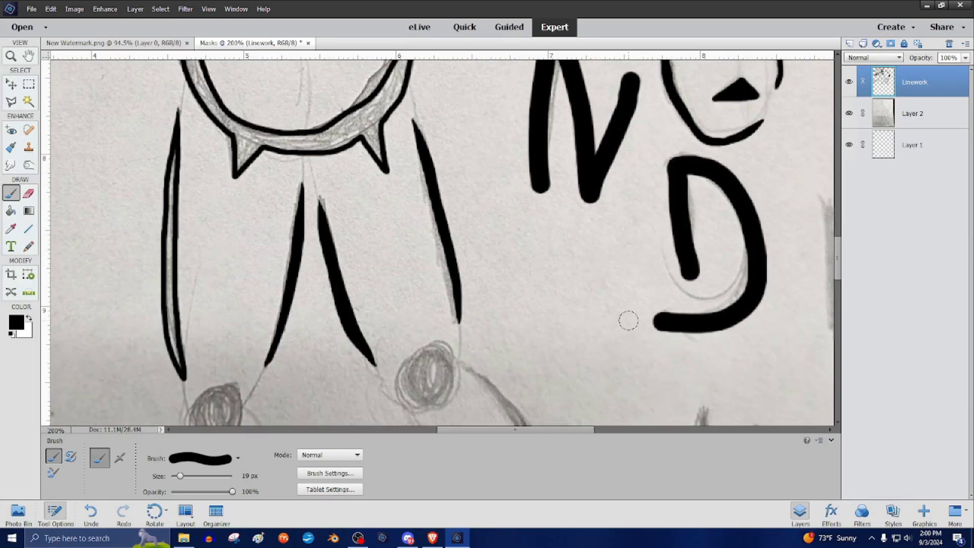
Paint the letters E and D that finish the word with the 19 px brush.
{"action": "scroll", "coordinate": [629, 320], "scroll_direction": "down", "scroll_amount": 1}
{"action": "scroll", "coordinate": [442, 233], "scroll_direction": "right", "scroll_amount": 9}
{"action": "mouse_move", "coordinate": [354, 145]}
{"action": "left_mouse_down"}
{"action": "mouse_move", "coordinate": [361, 293]}
{"action": "mouse_move", "coordinate": [439, 297]}
{"action": "left_mouse_up"}
{"action": "left_click_drag", "start_coordinate": [355, 146], "coordinate": [442, 170]}
{"action": "left_click_drag", "start_coordinate": [358, 220], "coordinate": [394, 222]}
{"action": "mouse_move", "coordinate": [519, 133]}
{"action": "left_mouse_down"}
{"action": "mouse_move", "coordinate": [524, 177]}
{"action": "mouse_move", "coordinate": [592, 181]}
{"action": "mouse_move", "coordinate": [608, 281]}
{"action": "mouse_move", "coordinate": [503, 292]}
{"action": "mouse_move", "coordinate": [485, 276]}
{"action": "left_mouse_up"}
Paint the letters M and A of the word MASKS with the 19 px brush.
{"action": "scroll", "coordinate": [493, 268], "scroll_direction": "down", "scroll_amount": 2}
{"action": "scroll", "coordinate": [494, 268], "scroll_direction": "down", "scroll_amount": 4}
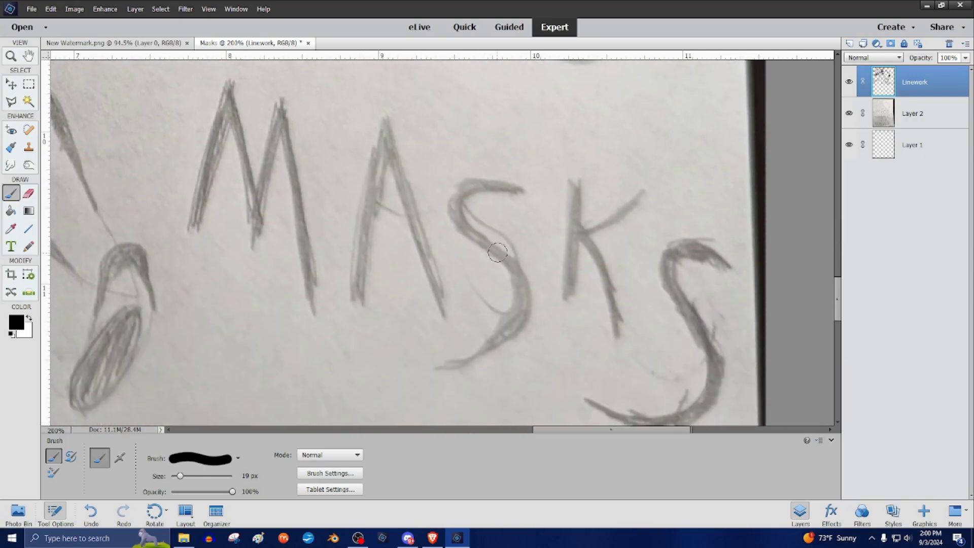
{"action": "mouse_move", "coordinate": [193, 230]}
{"action": "left_mouse_down"}
{"action": "mouse_move", "coordinate": [203, 143]}
{"action": "mouse_move", "coordinate": [223, 90]}
{"action": "mouse_move", "coordinate": [240, 189]}
{"action": "mouse_move", "coordinate": [282, 99]}
{"action": "mouse_move", "coordinate": [303, 298]}
{"action": "mouse_move", "coordinate": [362, 270]}
{"action": "mouse_move", "coordinate": [399, 122]}
{"action": "left_mouse_up"}
{"action": "left_click_drag", "start_coordinate": [376, 238], "coordinate": [395, 217]}
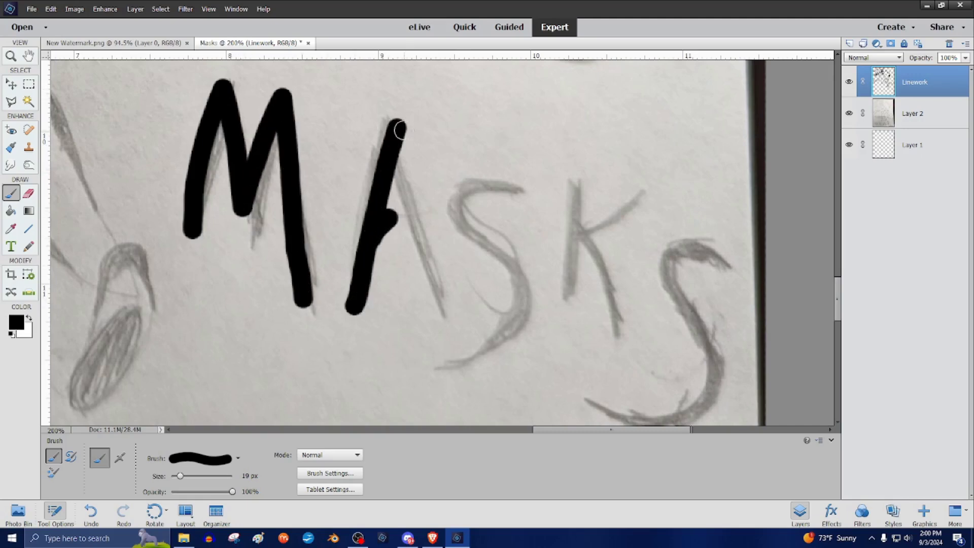
{"action": "left_click_drag", "start_coordinate": [397, 124], "coordinate": [434, 293]}
Paint the remaining letters S, K and S of the word MASKS with the 19 px brush.
{"action": "mouse_move", "coordinate": [531, 194]}
{"action": "left_mouse_down"}
{"action": "mouse_move", "coordinate": [518, 274]}
{"action": "mouse_move", "coordinate": [416, 363]}
{"action": "mouse_move", "coordinate": [520, 285]}
{"action": "left_mouse_up"}
{"action": "left_click_drag", "start_coordinate": [573, 178], "coordinate": [574, 314]}
{"action": "left_click_drag", "start_coordinate": [583, 236], "coordinate": [617, 327]}
{"action": "left_click_drag", "start_coordinate": [586, 231], "coordinate": [641, 189]}
{"action": "scroll", "coordinate": [642, 189], "scroll_direction": "down", "scroll_amount": 2}
{"action": "mouse_move", "coordinate": [746, 226]}
{"action": "left_mouse_down"}
{"action": "mouse_move", "coordinate": [684, 196]}
{"action": "mouse_move", "coordinate": [713, 345]}
{"action": "mouse_move", "coordinate": [610, 362]}
{"action": "left_mouse_up"}
Select the interiors of the V, both crescents and the outlined left thigh line with the Magic Wand in Add mode.
{"action": "scroll", "coordinate": [644, 217], "scroll_direction": "down", "scroll_amount": 8}
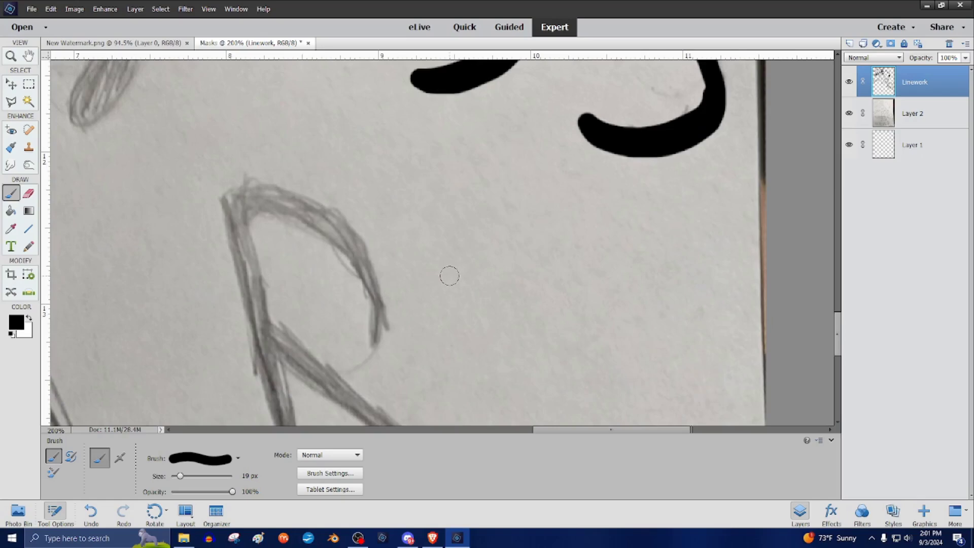
{"action": "scroll", "coordinate": [449, 276], "scroll_direction": "up", "scroll_amount": 7}
{"action": "scroll", "coordinate": [457, 327], "scroll_direction": "up", "scroll_amount": 2}
{"action": "left_click_drag", "start_coordinate": [589, 430], "coordinate": [491, 434]}
{"action": "scroll", "coordinate": [394, 308], "scroll_direction": "up", "scroll_amount": 20}
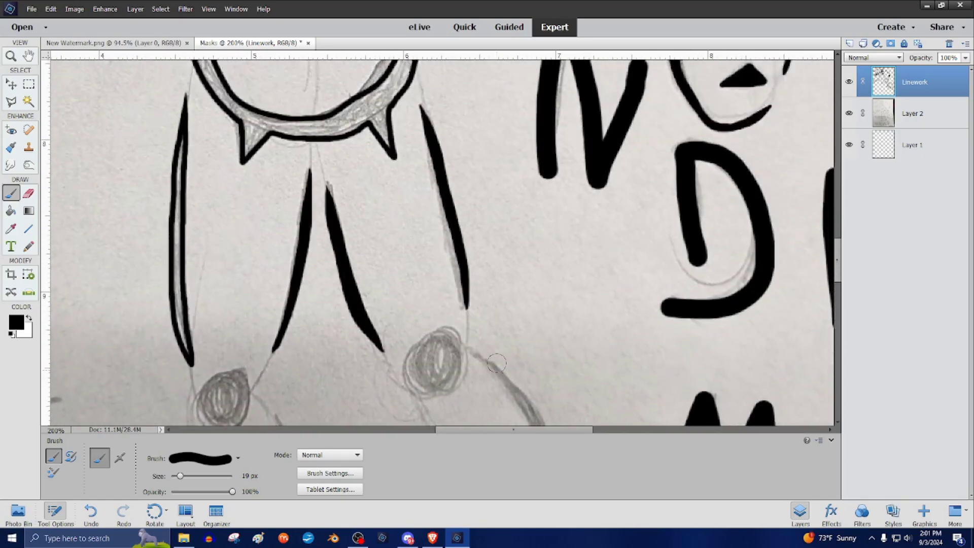
{"action": "scroll", "coordinate": [388, 308], "scroll_direction": "up", "scroll_amount": 7}
{"action": "left_click", "coordinate": [32, 104]}
{"action": "left_click", "coordinate": [274, 221]}
{"action": "scroll", "coordinate": [265, 247], "scroll_direction": "down", "scroll_amount": 6}
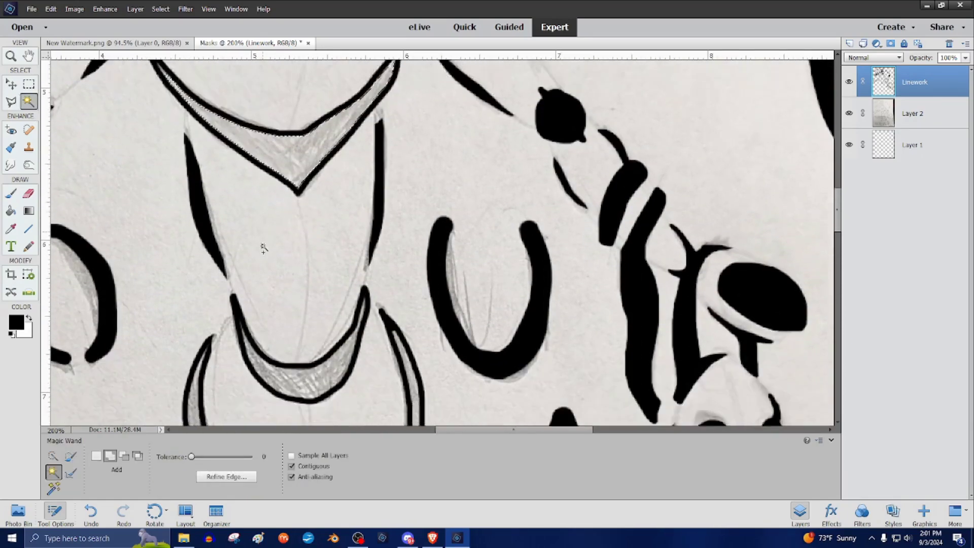
{"action": "left_click", "coordinate": [301, 248]}
{"action": "left_click", "coordinate": [383, 411]}
{"action": "scroll", "coordinate": [383, 411], "scroll_direction": "down", "scroll_amount": 4}
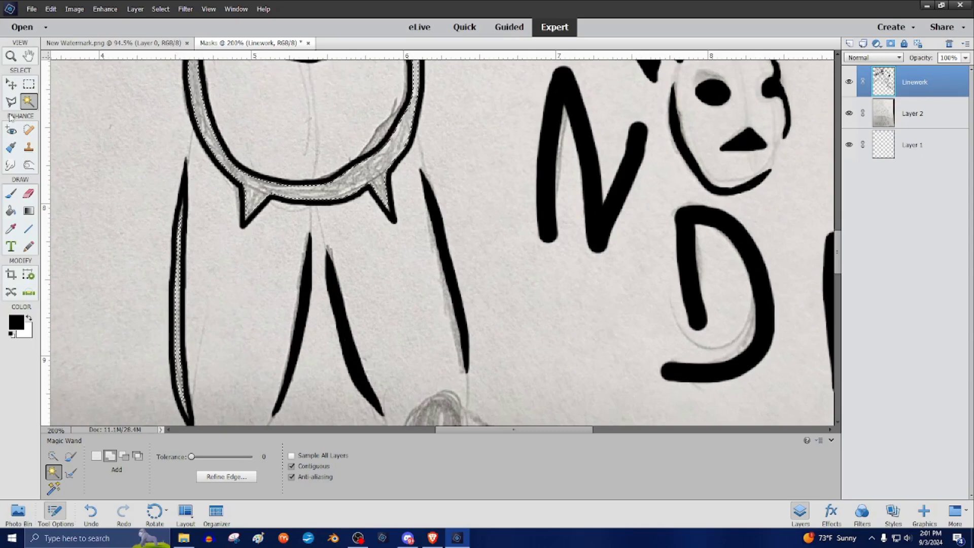
Set the brush size back to 5 px.
{"action": "left_click", "coordinate": [11, 194]}
{"action": "left_click", "coordinate": [209, 458]}
{"action": "left_click", "coordinate": [198, 383]}
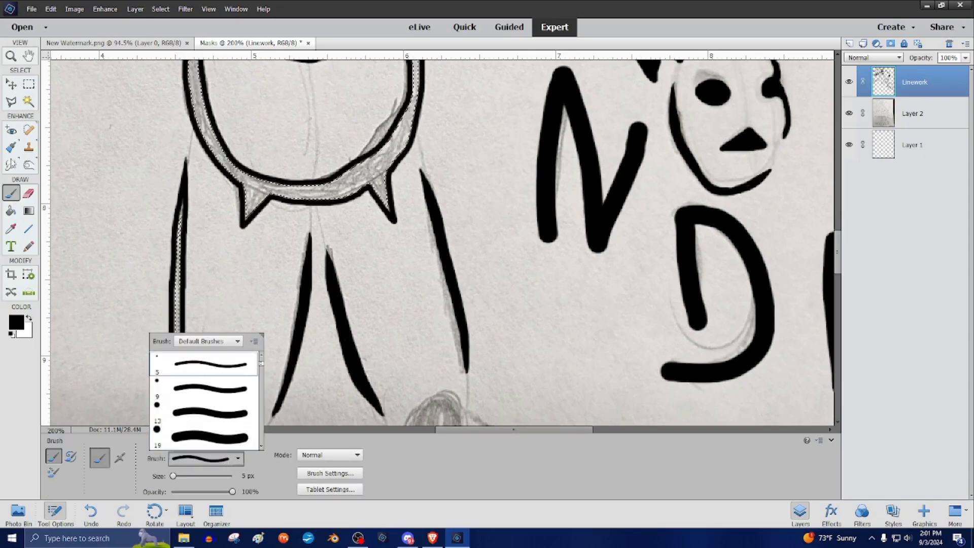
Expand the selection, fill it with solid black using the Paint Bucket, and deselect.
{"action": "left_click", "coordinate": [11, 211]}
{"action": "left_click", "coordinate": [161, 8]}
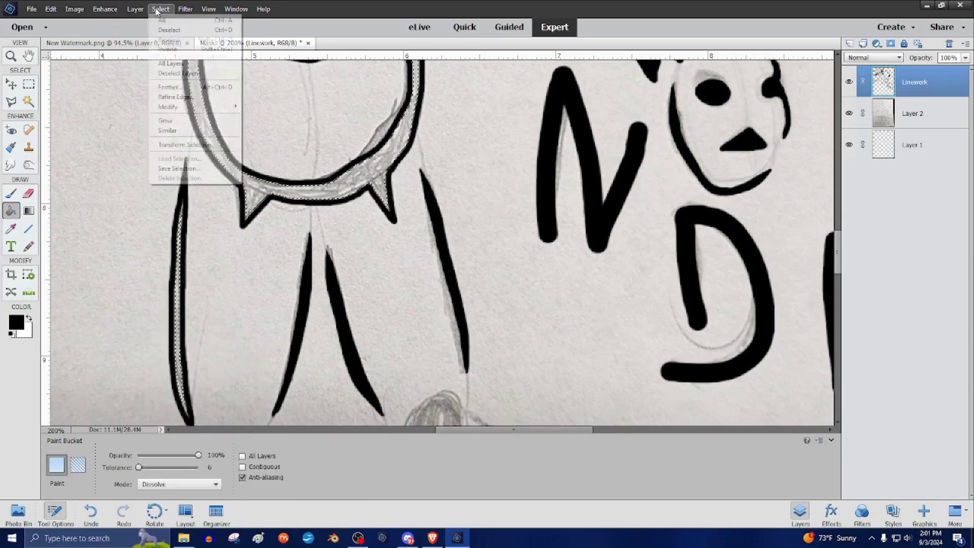
{"action": "mouse_move", "coordinate": [213, 107]}
{"action": "left_click", "coordinate": [274, 130]}
{"action": "key", "text": "Return"}
{"action": "left_click", "coordinate": [314, 192]}
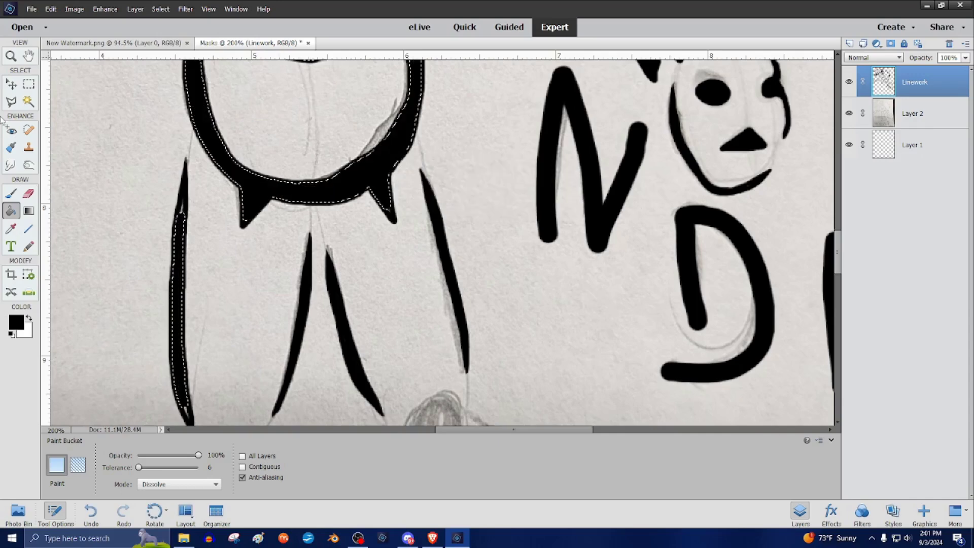
{"action": "left_click", "coordinate": [29, 101]}
{"action": "right_click", "coordinate": [294, 151]}
{"action": "left_click", "coordinate": [315, 221]}
Touch up the unfilled gaps at the tips of the thigh line, crescents and V shape with the 5 px brush.
{"action": "key", "text": "b"}
{"action": "scroll", "coordinate": [187, 200], "scroll_direction": "down", "scroll_amount": 3}
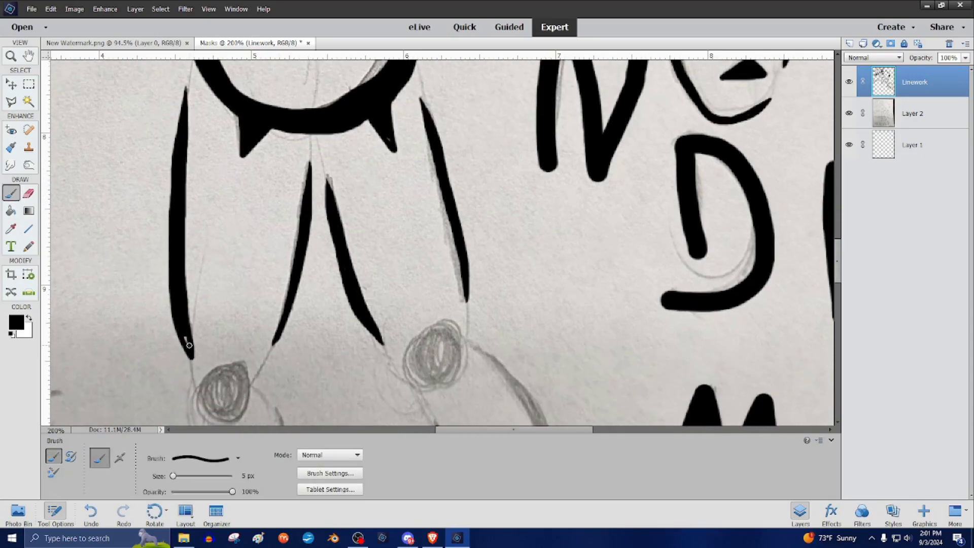
{"action": "scroll", "coordinate": [391, 255], "scroll_direction": "up", "scroll_amount": 4}
{"action": "scroll", "coordinate": [245, 265], "scroll_direction": "up", "scroll_amount": 3}
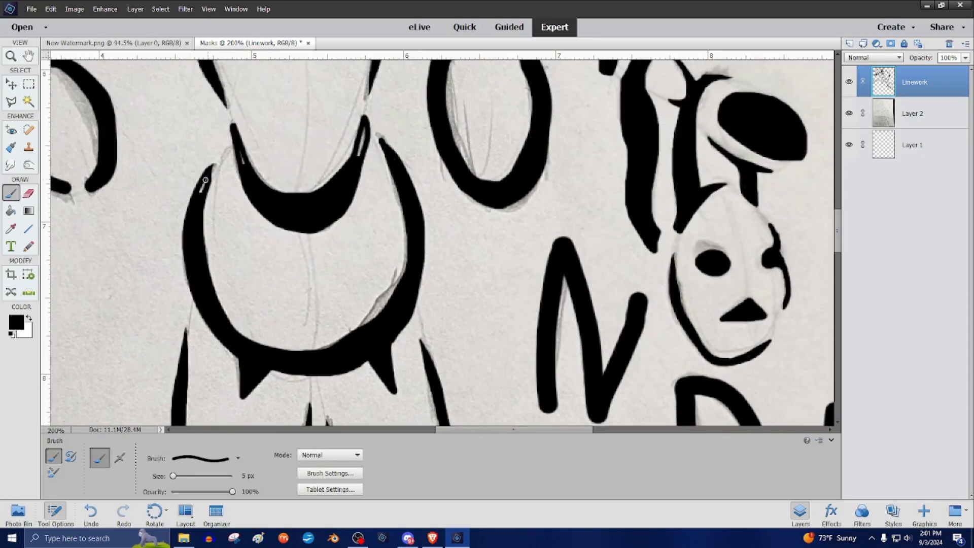
{"action": "scroll", "coordinate": [384, 218], "scroll_direction": "up", "scroll_amount": 2}
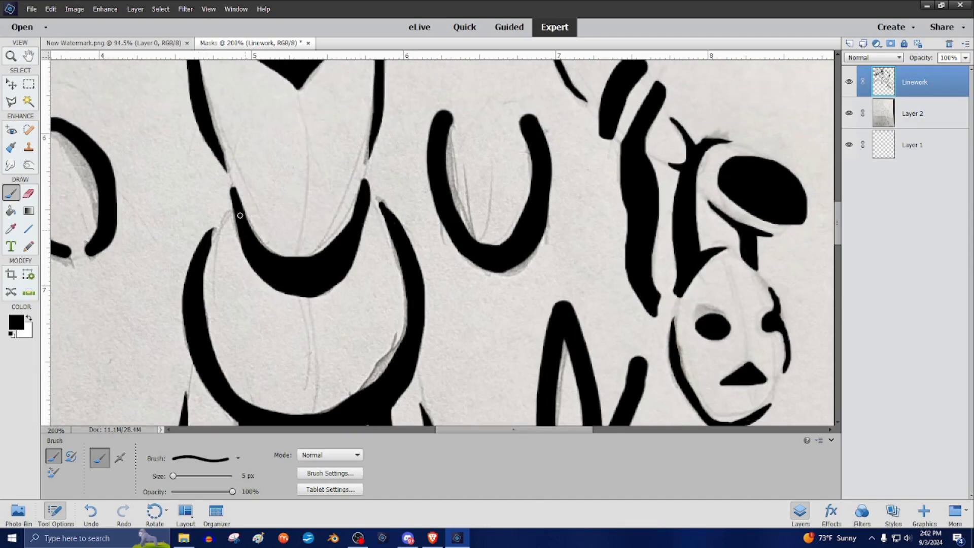
{"action": "scroll", "coordinate": [240, 215], "scroll_direction": "up", "scroll_amount": 2}
{"action": "scroll", "coordinate": [220, 217], "scroll_direction": "up", "scroll_amount": 2}
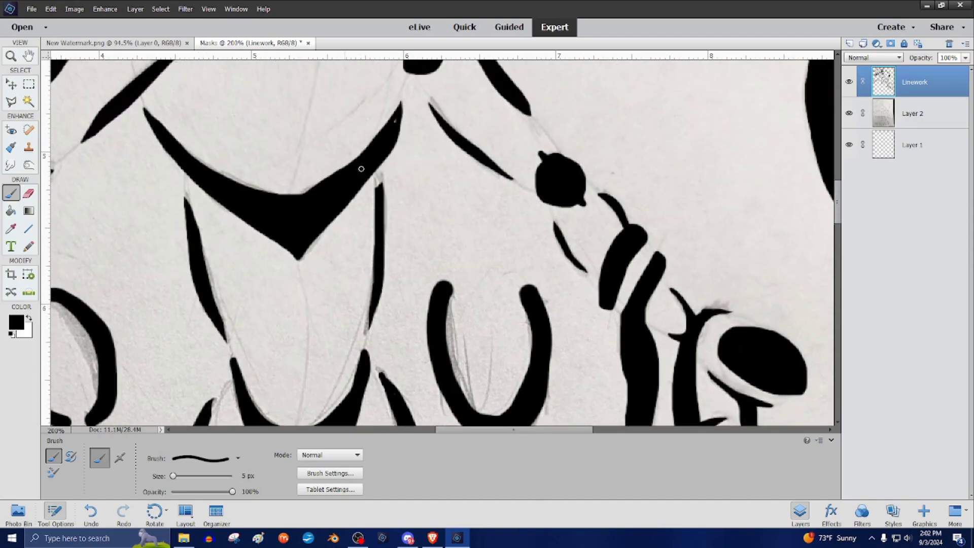
{"action": "scroll", "coordinate": [362, 169], "scroll_direction": "up", "scroll_amount": 4}
{"action": "scroll", "coordinate": [370, 213], "scroll_direction": "down", "scroll_amount": 9}
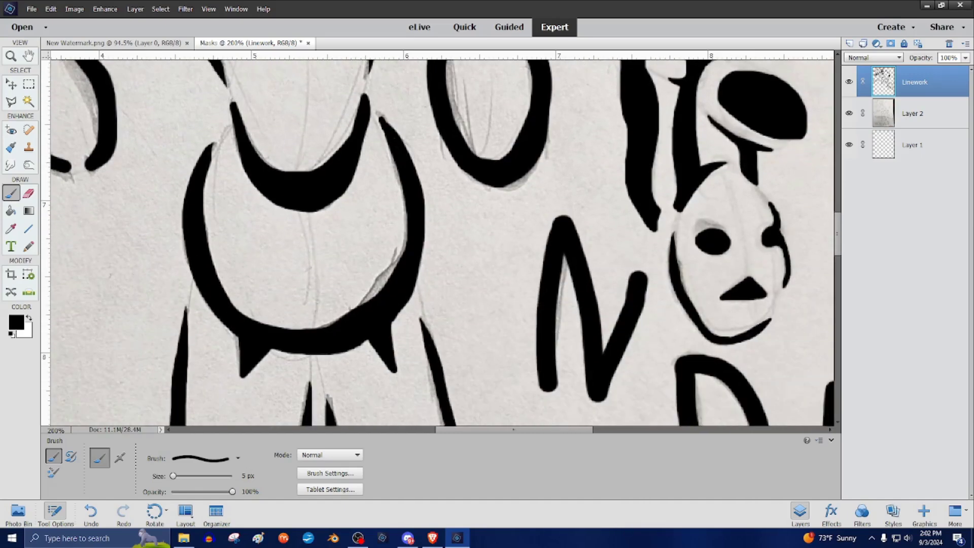
{"action": "key", "text": "alt+Tab"}
{"action": "scroll", "coordinate": [273, 248], "scroll_direction": "down", "scroll_amount": 7}
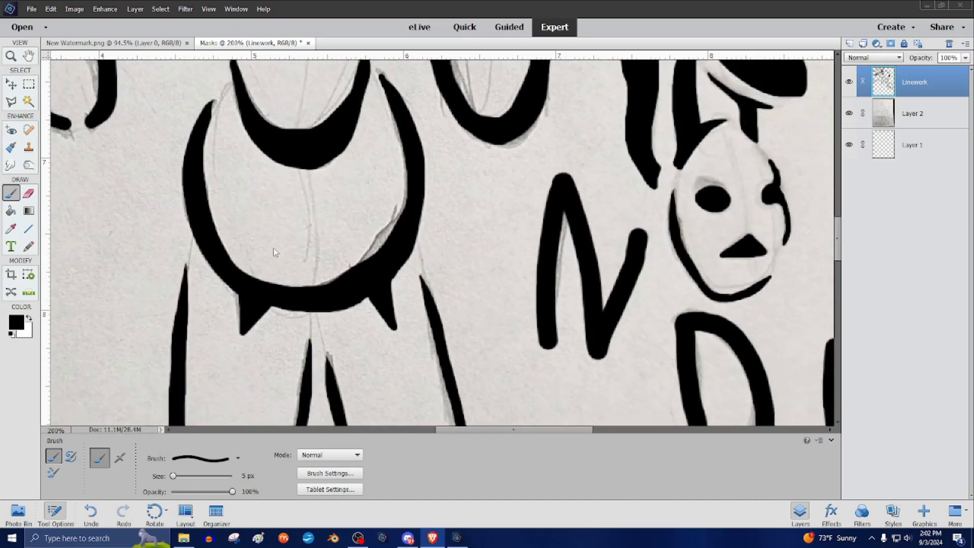
{"action": "left_click", "coordinate": [510, 431]}
{"action": "left_click_drag", "start_coordinate": [510, 430], "coordinate": [492, 431]}
{"action": "scroll", "coordinate": [275, 195], "scroll_direction": "down", "scroll_amount": 2}
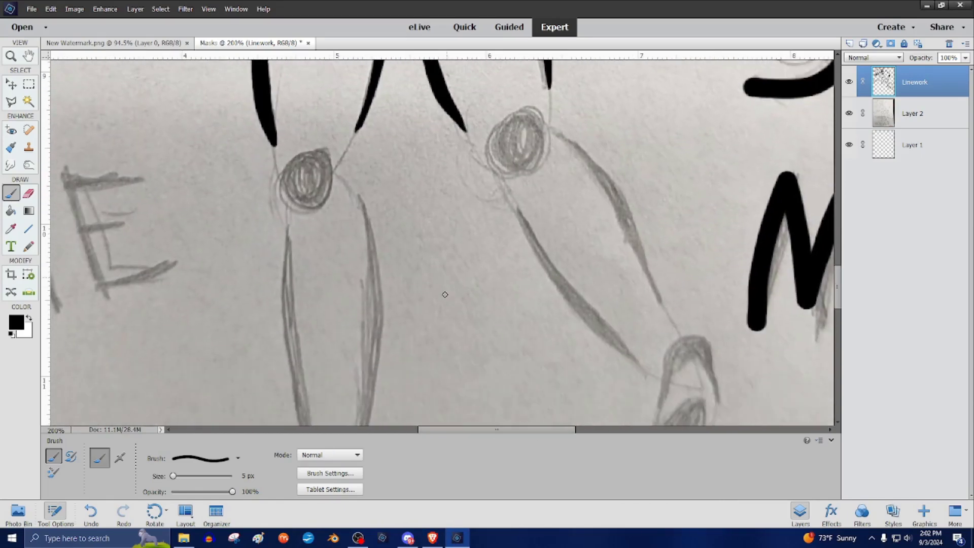
Outline both knee circles and trace the two shin lines of the bent leg with the 5 px brush.
{"action": "mouse_move", "coordinate": [318, 130]}
{"action": "left_mouse_down"}
{"action": "mouse_move", "coordinate": [293, 141]}
{"action": "mouse_move", "coordinate": [283, 177]}
{"action": "mouse_move", "coordinate": [320, 189]}
{"action": "mouse_move", "coordinate": [338, 147]}
{"action": "mouse_move", "coordinate": [315, 129]}
{"action": "left_mouse_up"}
{"action": "mouse_move", "coordinate": [528, 88]}
{"action": "left_mouse_down"}
{"action": "mouse_move", "coordinate": [509, 95]}
{"action": "mouse_move", "coordinate": [494, 146]}
{"action": "mouse_move", "coordinate": [533, 152]}
{"action": "mouse_move", "coordinate": [551, 111]}
{"action": "mouse_move", "coordinate": [529, 87]}
{"action": "left_mouse_up"}
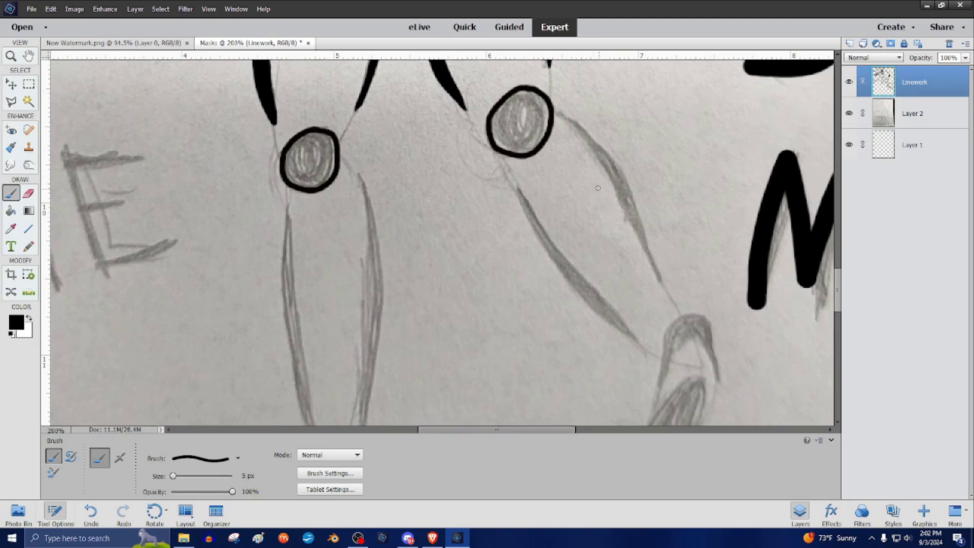
{"action": "scroll", "coordinate": [598, 188], "scroll_direction": "down", "scroll_amount": 1}
{"action": "mouse_move", "coordinate": [567, 95]}
{"action": "left_mouse_down"}
{"action": "mouse_move", "coordinate": [631, 169]}
{"action": "mouse_move", "coordinate": [661, 263]}
{"action": "mouse_move", "coordinate": [612, 153]}
{"action": "left_mouse_up"}
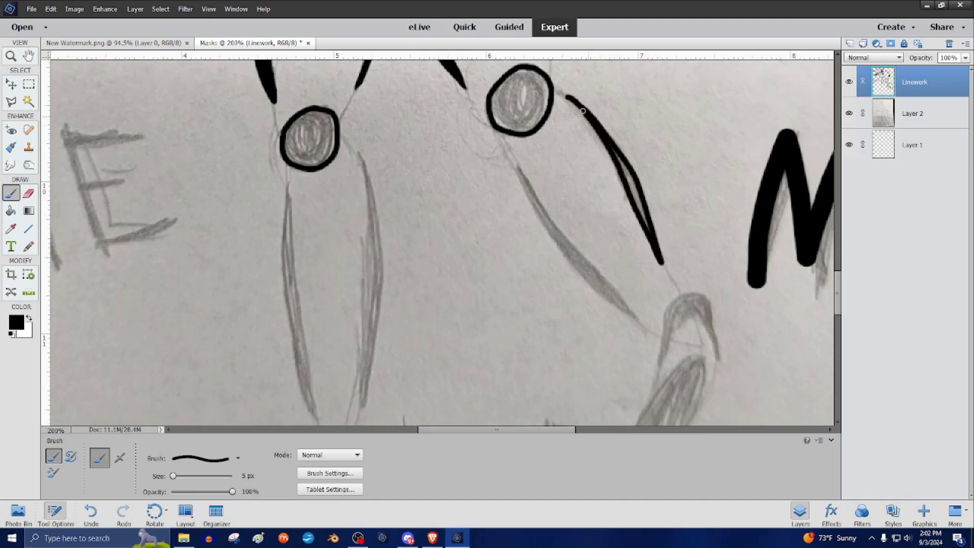
{"action": "scroll", "coordinate": [641, 231], "scroll_direction": "down", "scroll_amount": 1}
{"action": "mouse_move", "coordinate": [517, 137]}
{"action": "left_mouse_down"}
{"action": "mouse_move", "coordinate": [584, 238]}
{"action": "mouse_move", "coordinate": [640, 287]}
{"action": "mouse_move", "coordinate": [594, 257]}
{"action": "mouse_move", "coordinate": [519, 137]}
{"action": "mouse_move", "coordinate": [625, 274]}
{"action": "left_mouse_up"}
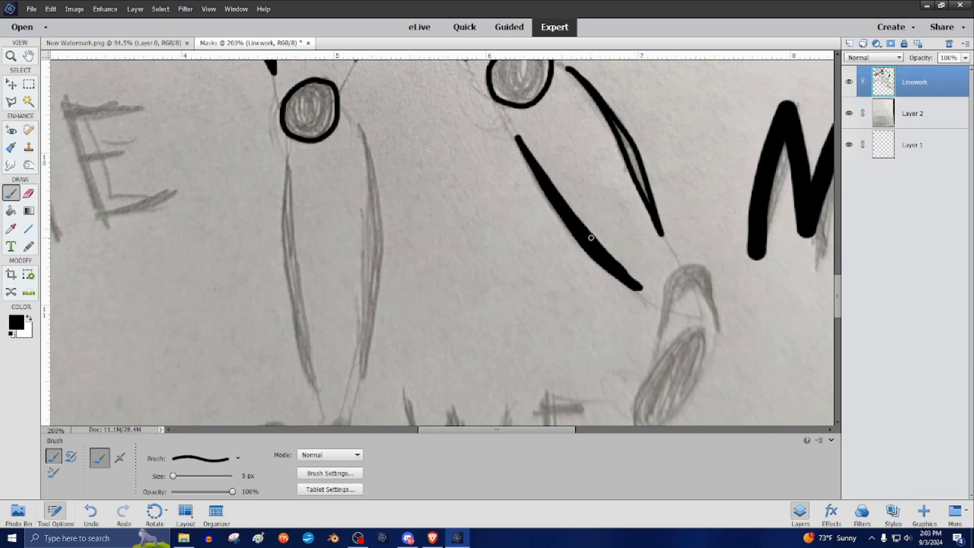
Taper the tips of the bent leg's shin lines with the 5 px Eraser.
{"action": "left_click", "coordinate": [29, 193]}
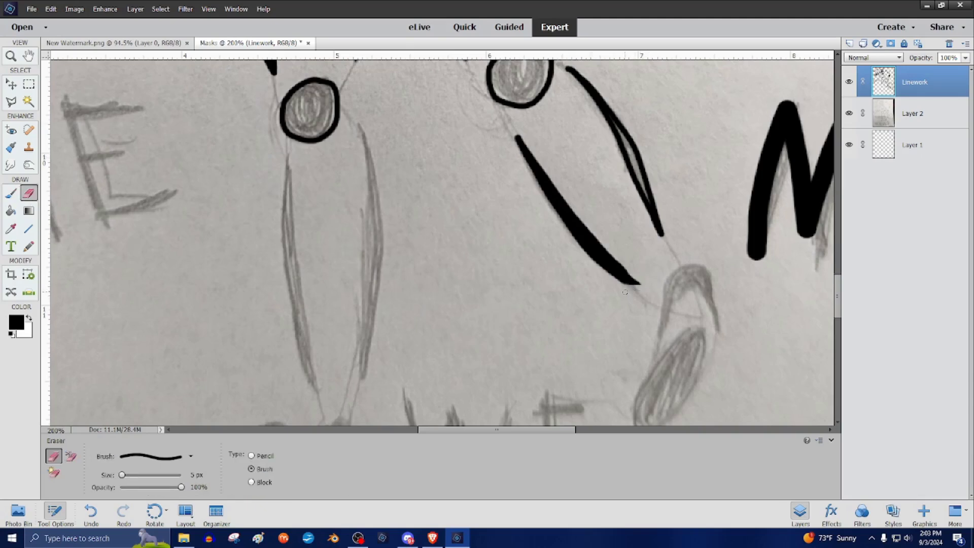
{"action": "left_click_drag", "start_coordinate": [640, 283], "coordinate": [605, 247]}
{"action": "scroll", "coordinate": [570, 83], "scroll_direction": "up", "scroll_amount": 1}
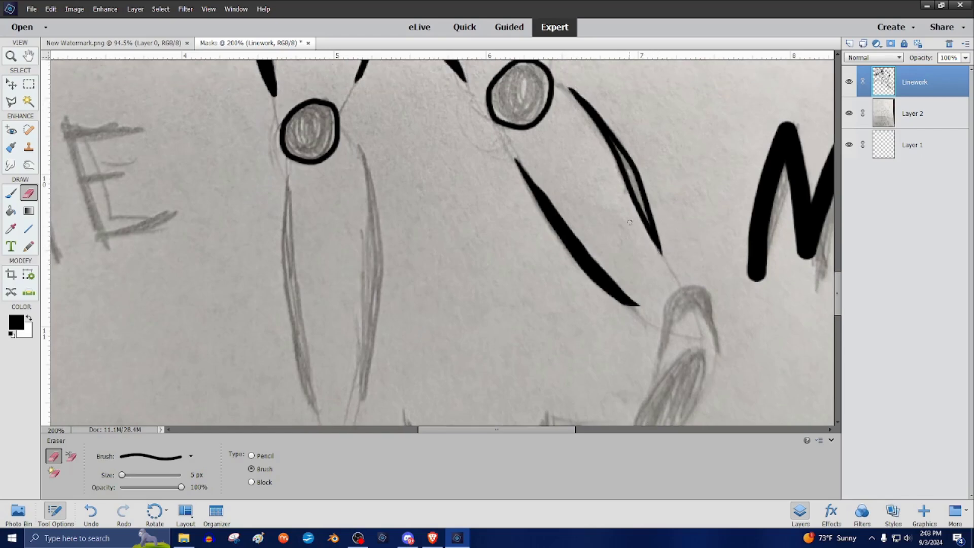
Outline the two shin lines of the straight leg with the brush and sharpen their tips with the Eraser.
{"action": "left_click", "coordinate": [10, 194]}
{"action": "scroll", "coordinate": [315, 160], "scroll_direction": "down", "scroll_amount": 2}
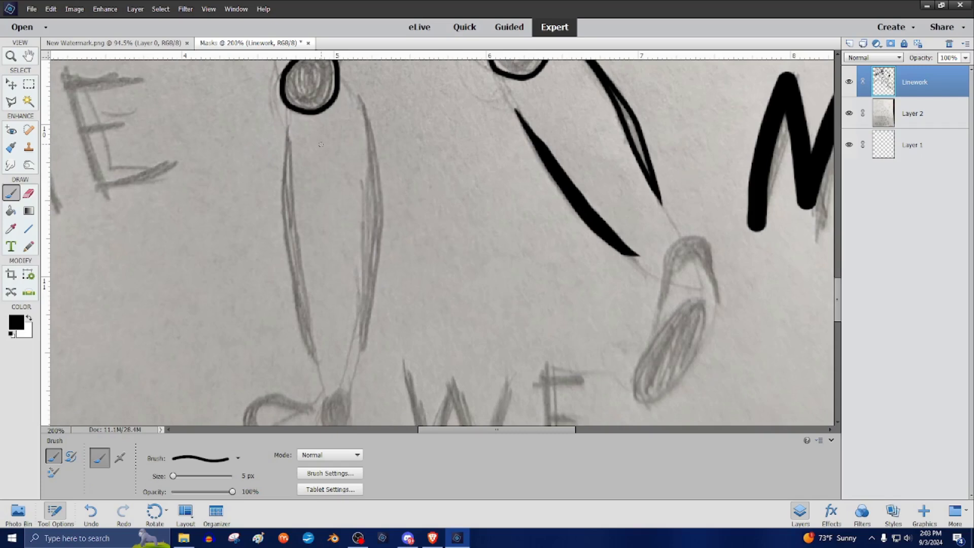
{"action": "mouse_move", "coordinate": [288, 130]}
{"action": "left_mouse_down"}
{"action": "mouse_move", "coordinate": [282, 231]}
{"action": "mouse_move", "coordinate": [317, 367]}
{"action": "mouse_move", "coordinate": [290, 147]}
{"action": "left_mouse_up"}
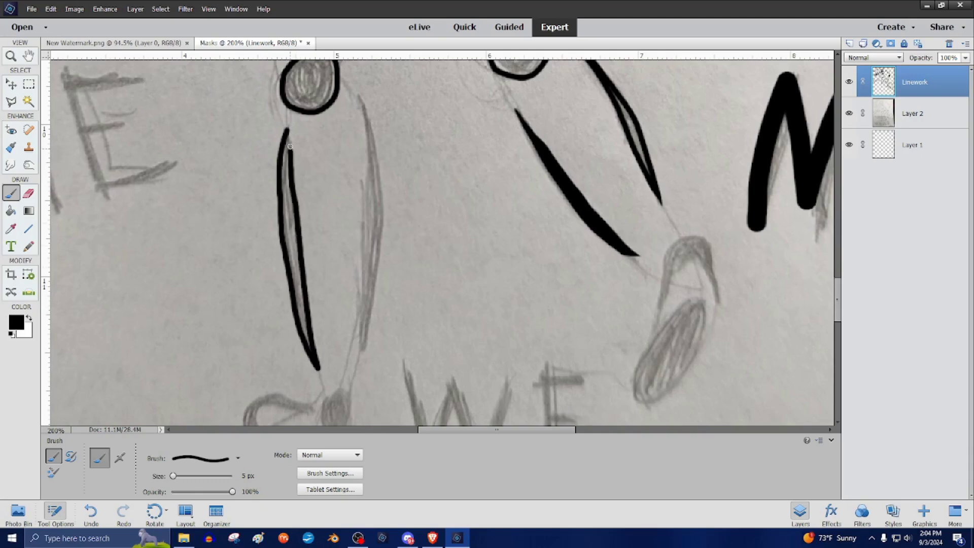
{"action": "mouse_move", "coordinate": [359, 98]}
{"action": "left_mouse_down"}
{"action": "mouse_move", "coordinate": [382, 217]}
{"action": "mouse_move", "coordinate": [361, 353]}
{"action": "mouse_move", "coordinate": [360, 100]}
{"action": "left_mouse_up"}
{"action": "key", "text": "e"}
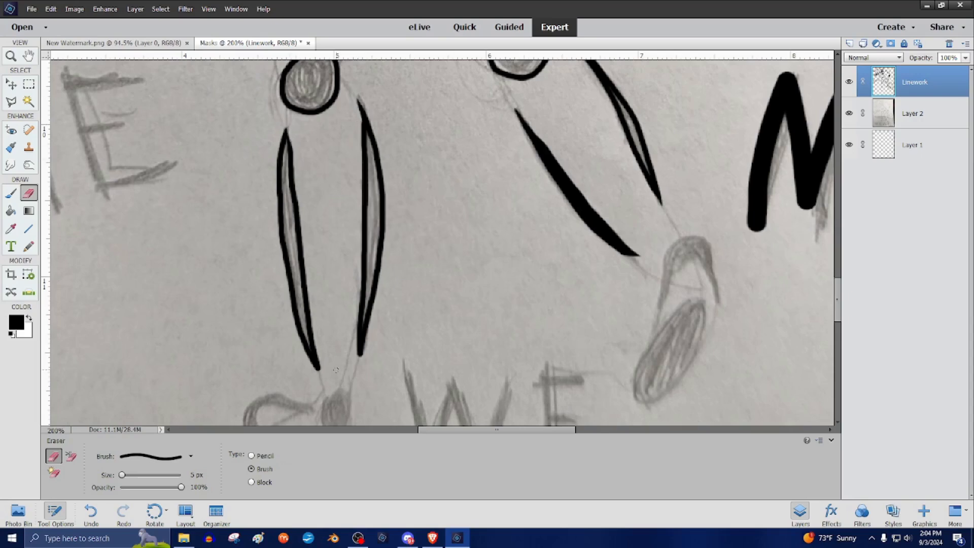
{"action": "left_click_drag", "start_coordinate": [319, 370], "coordinate": [316, 325]}
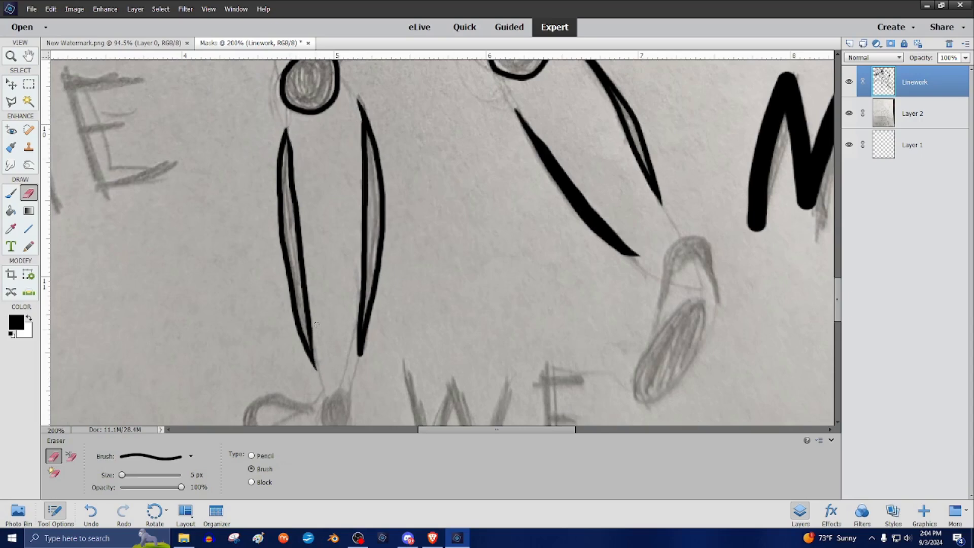
Outline the bent leg's ankle crescent and foot oval, plus the straight leg's foot crescent and ankle circle, with the brush.
{"action": "left_click", "coordinate": [13, 194]}
{"action": "scroll", "coordinate": [673, 241], "scroll_direction": "down", "scroll_amount": 1}
{"action": "mouse_move", "coordinate": [660, 264]}
{"action": "left_mouse_down"}
{"action": "mouse_move", "coordinate": [676, 197]}
{"action": "mouse_move", "coordinate": [702, 194]}
{"action": "mouse_move", "coordinate": [721, 229]}
{"action": "mouse_move", "coordinate": [722, 261]}
{"action": "mouse_move", "coordinate": [691, 214]}
{"action": "mouse_move", "coordinate": [661, 264]}
{"action": "left_mouse_up"}
{"action": "scroll", "coordinate": [661, 263], "scroll_direction": "down", "scroll_amount": 1}
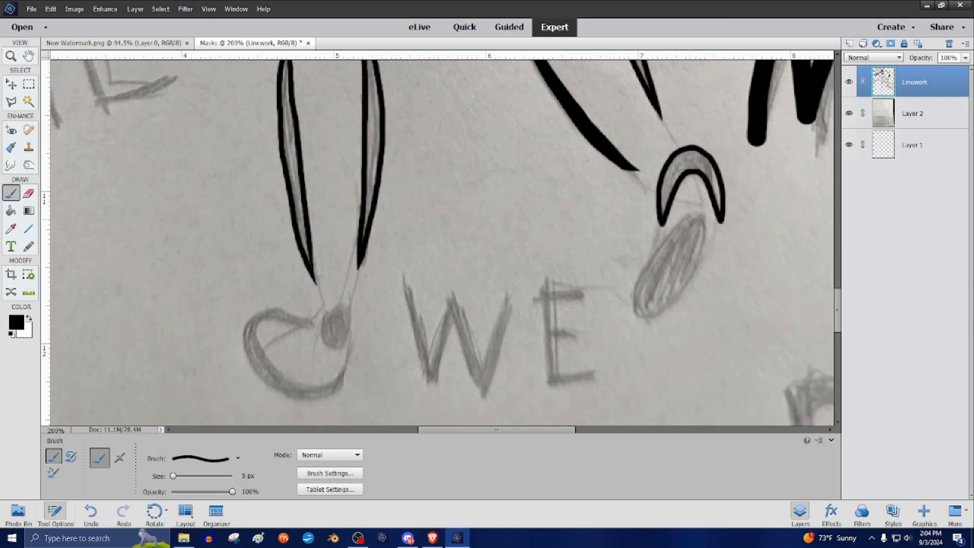
{"action": "mouse_move", "coordinate": [691, 217]}
{"action": "left_mouse_down"}
{"action": "mouse_move", "coordinate": [628, 297]}
{"action": "mouse_move", "coordinate": [658, 313]}
{"action": "mouse_move", "coordinate": [692, 285]}
{"action": "mouse_move", "coordinate": [703, 243]}
{"action": "mouse_move", "coordinate": [692, 216]}
{"action": "left_mouse_up"}
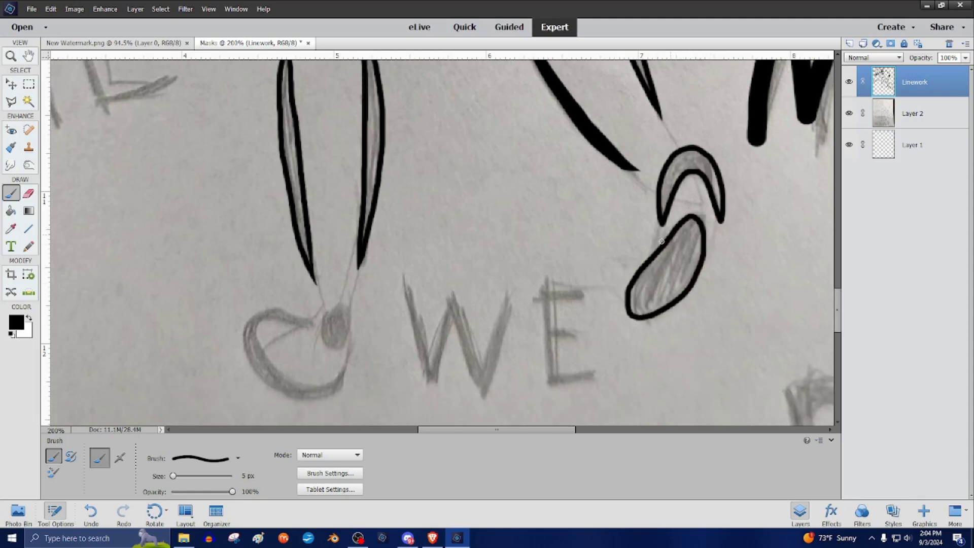
{"action": "scroll", "coordinate": [663, 242], "scroll_direction": "down", "scroll_amount": 1}
{"action": "mouse_move", "coordinate": [336, 255]}
{"action": "left_mouse_down"}
{"action": "mouse_move", "coordinate": [324, 275]}
{"action": "mouse_move", "coordinate": [344, 300]}
{"action": "mouse_move", "coordinate": [349, 261]}
{"action": "mouse_move", "coordinate": [331, 256]}
{"action": "mouse_move", "coordinate": [248, 270]}
{"action": "mouse_move", "coordinate": [248, 314]}
{"action": "mouse_move", "coordinate": [301, 345]}
{"action": "mouse_move", "coordinate": [345, 336]}
{"action": "mouse_move", "coordinate": [348, 313]}
{"action": "mouse_move", "coordinate": [318, 336]}
{"action": "mouse_move", "coordinate": [277, 323]}
{"action": "mouse_move", "coordinate": [256, 292]}
{"action": "mouse_move", "coordinate": [275, 271]}
{"action": "mouse_move", "coordinate": [311, 277]}
{"action": "left_mouse_up"}
Select the interiors of both feet's shapes, the outlined shin lines and both knee circles with the Magic Wand in Add mode.
{"action": "key", "text": "w"}
{"action": "left_click", "coordinate": [266, 269]}
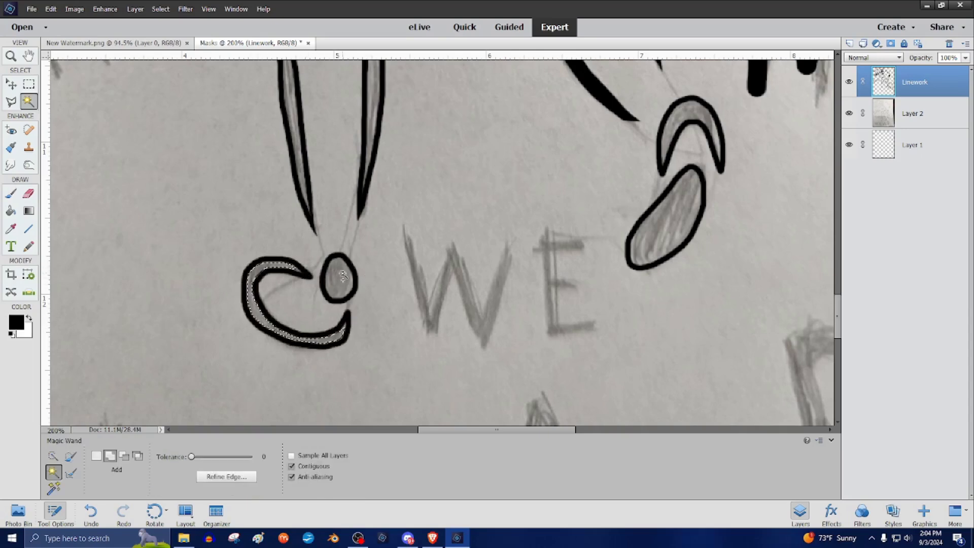
{"action": "left_click", "coordinate": [343, 274]}
{"action": "left_click", "coordinate": [675, 216]}
{"action": "left_click", "coordinate": [692, 110]}
{"action": "scroll", "coordinate": [368, 183], "scroll_direction": "up", "scroll_amount": 5}
{"action": "left_click", "coordinate": [369, 182]}
{"action": "scroll", "coordinate": [367, 186], "scroll_direction": "up", "scroll_amount": 2}
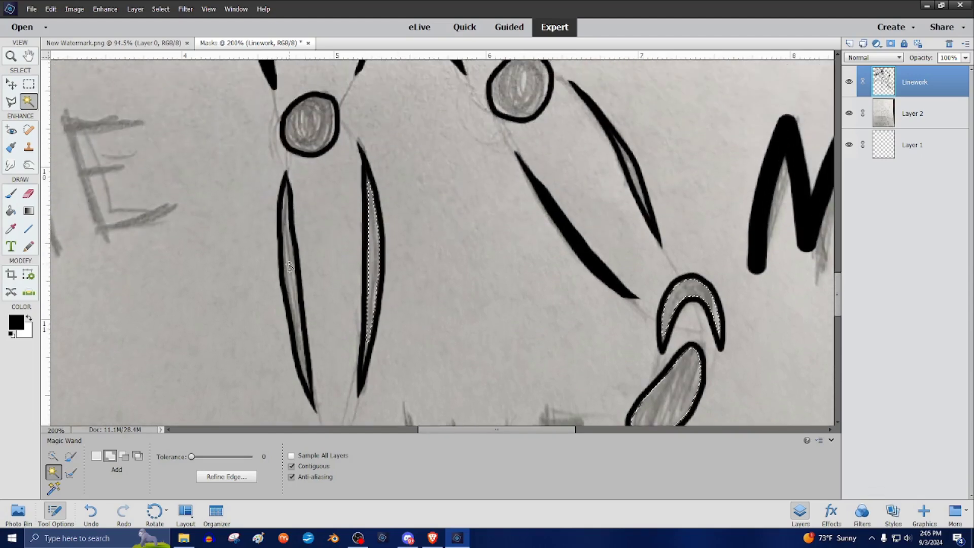
{"action": "left_click", "coordinate": [289, 267]}
{"action": "left_click", "coordinate": [310, 133]}
{"action": "left_click", "coordinate": [521, 94]}
{"action": "left_click", "coordinate": [632, 172]}
Expand the selection of the leg shapes, fill it with solid black using the Paint Bucket, and deselect.
{"action": "left_click", "coordinate": [161, 9]}
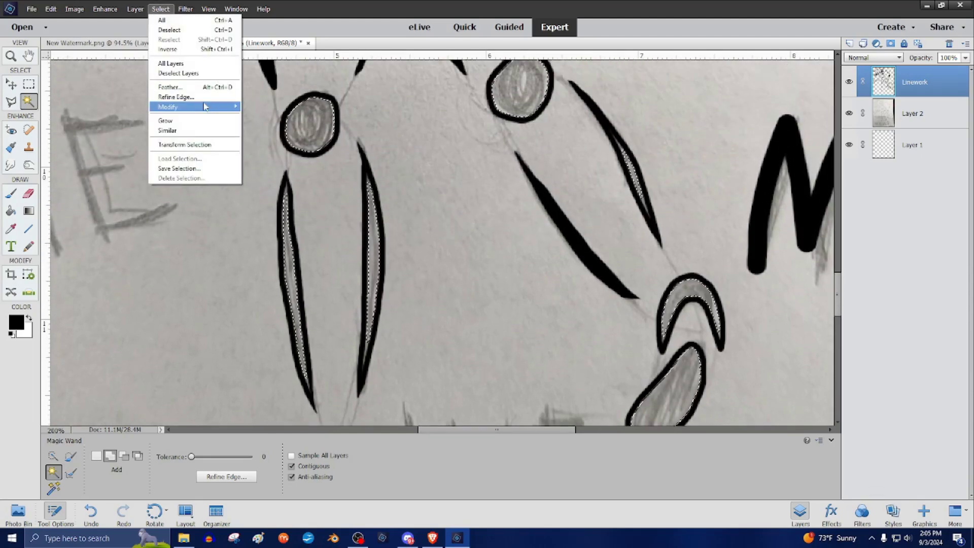
{"action": "mouse_move", "coordinate": [204, 106]}
{"action": "left_click", "coordinate": [267, 126]}
{"action": "key", "text": "Return"}
{"action": "key", "text": "k"}
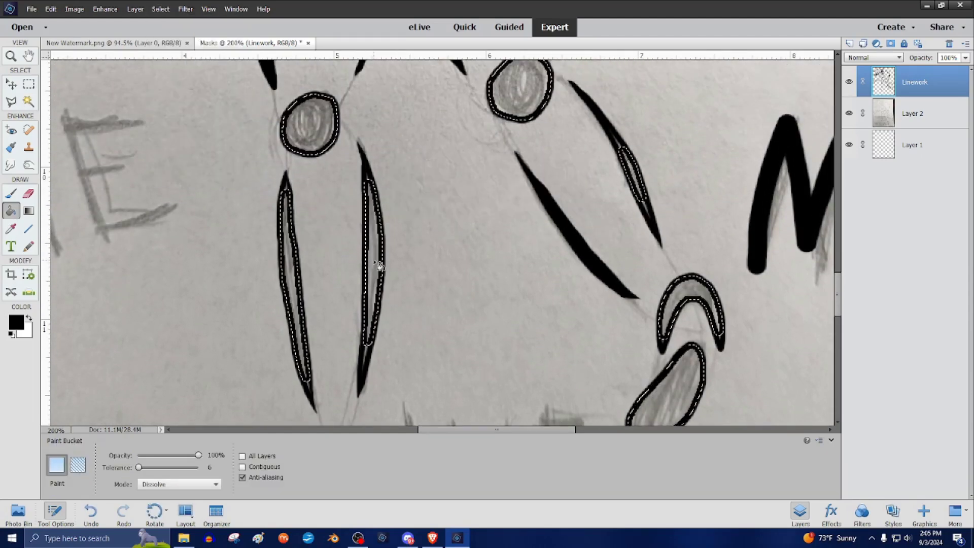
{"action": "left_click", "coordinate": [376, 263]}
{"action": "key", "text": "a"}
{"action": "right_click", "coordinate": [275, 171]}
{"action": "left_click", "coordinate": [301, 244]}
Touch up the unfilled gaps in the ankle and foot crescents with the 5 px brush and sharpen their tips with the Eraser.
{"action": "key", "text": "b"}
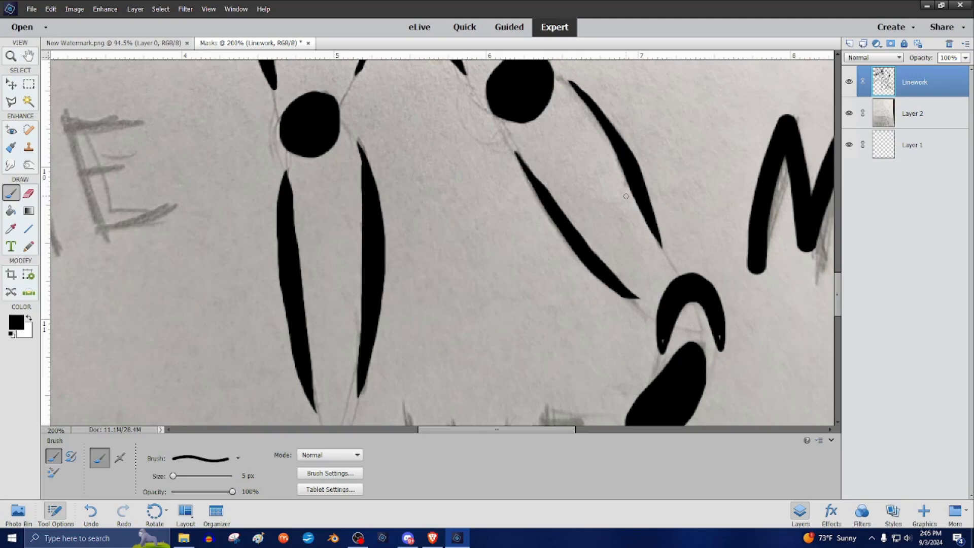
{"action": "scroll", "coordinate": [626, 196], "scroll_direction": "down", "scroll_amount": 3}
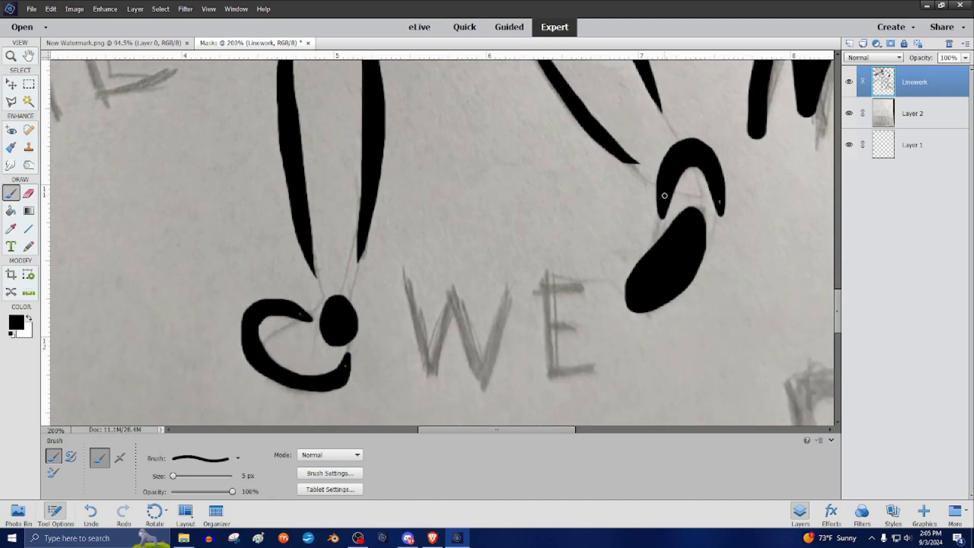
{"action": "key", "text": "e"}
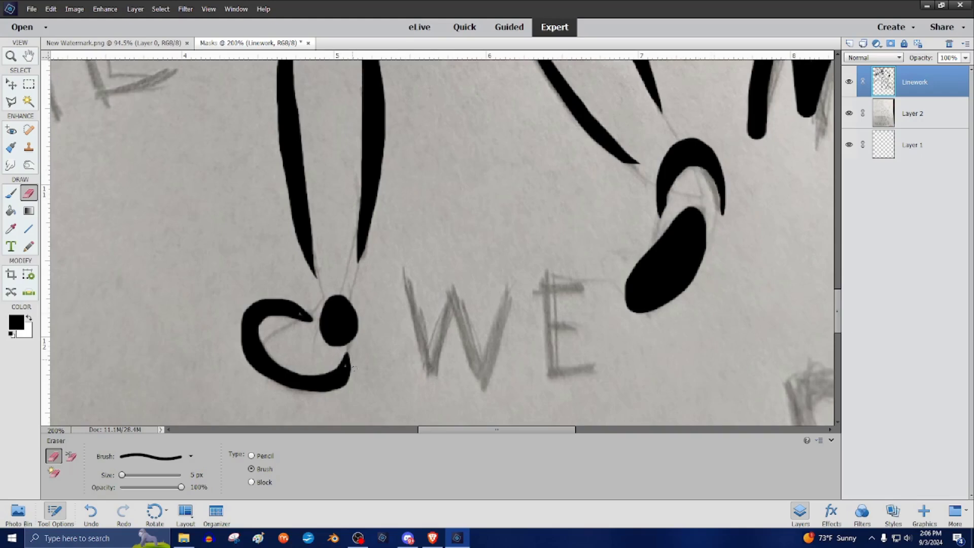
{"action": "key", "text": "b"}
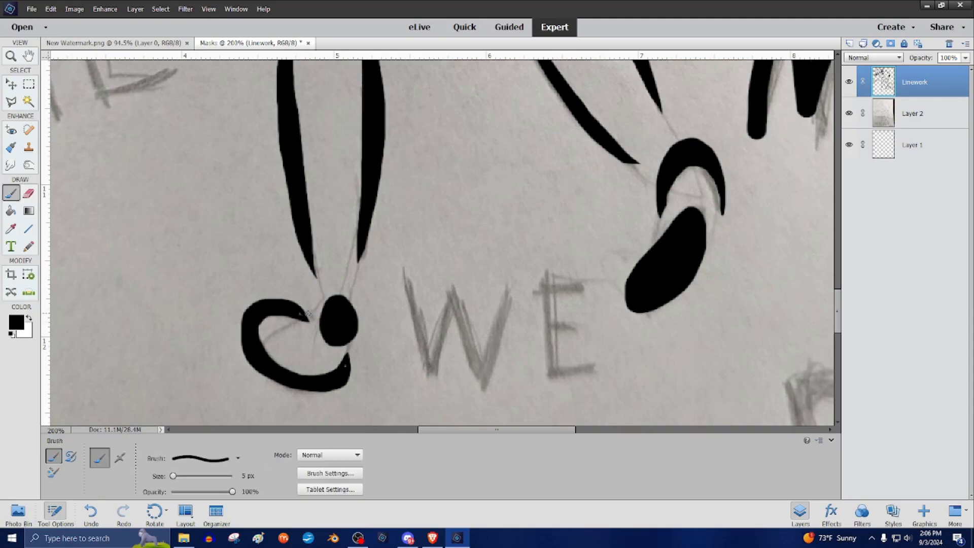
Set the brush size to 19 px and trace the word WE between the feet.
{"action": "scroll", "coordinate": [345, 365], "scroll_direction": "down", "scroll_amount": 5}
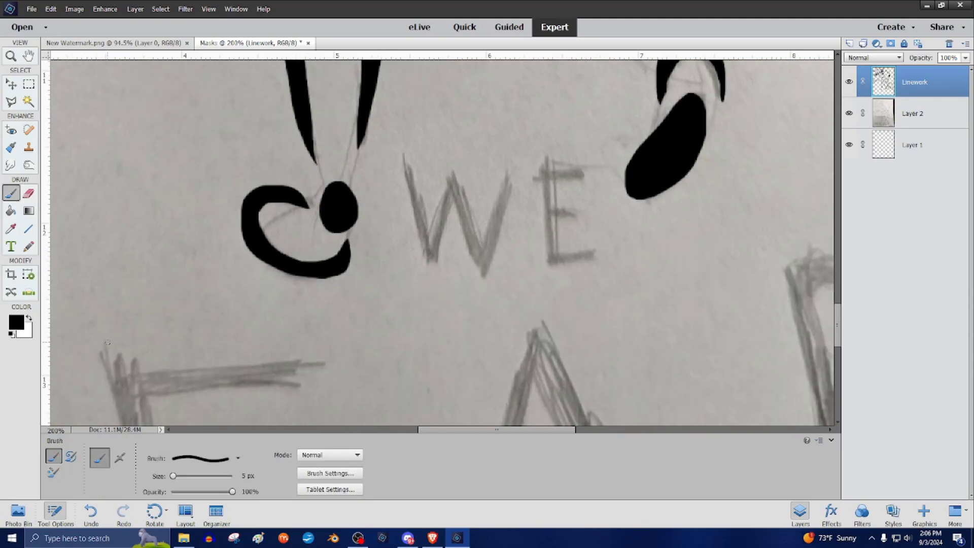
{"action": "left_click", "coordinate": [237, 458]}
{"action": "left_click", "coordinate": [234, 429]}
{"action": "mouse_move", "coordinate": [408, 167]}
{"action": "left_mouse_down"}
{"action": "mouse_move", "coordinate": [422, 229]}
{"action": "mouse_move", "coordinate": [446, 191]}
{"action": "mouse_move", "coordinate": [483, 266]}
{"action": "mouse_move", "coordinate": [514, 174]}
{"action": "left_mouse_up"}
{"action": "mouse_move", "coordinate": [542, 158]}
{"action": "left_mouse_down"}
{"action": "mouse_move", "coordinate": [549, 260]}
{"action": "mouse_move", "coordinate": [603, 254]}
{"action": "left_mouse_up"}
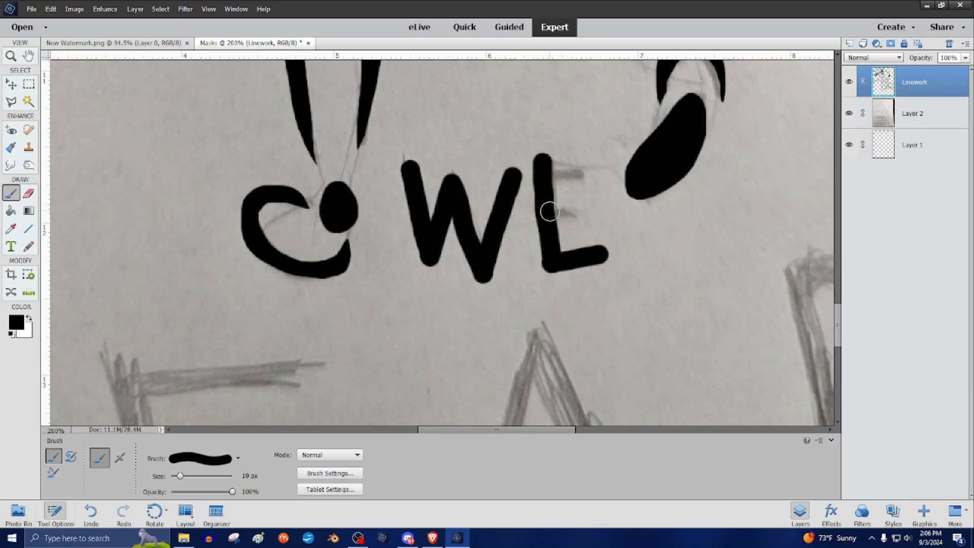
{"action": "left_click_drag", "start_coordinate": [548, 214], "coordinate": [578, 215]}
{"action": "left_click_drag", "start_coordinate": [541, 161], "coordinate": [592, 164]}
Trace the word BY beside the figure's thighs with the 19 px brush.
{"action": "left_click", "coordinate": [11, 56]}
{"action": "left_click_drag", "start_coordinate": [157, 457], "coordinate": [142, 457]}
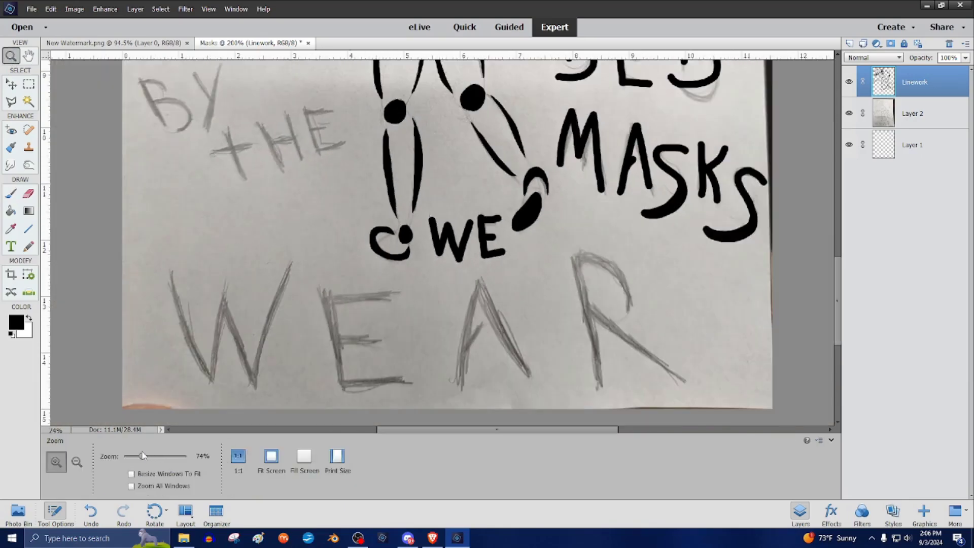
{"action": "scroll", "coordinate": [134, 334], "scroll_direction": "up", "scroll_amount": 6}
{"action": "key", "text": "b"}
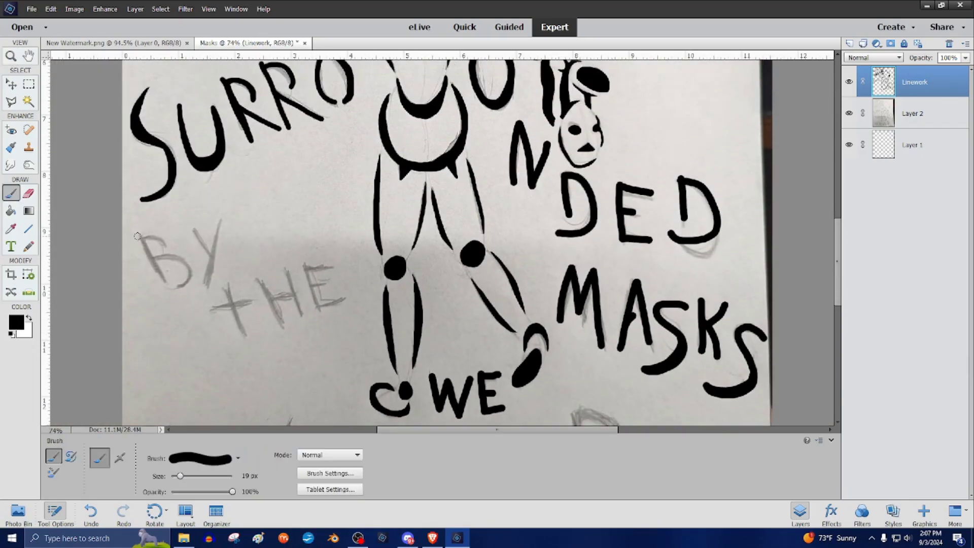
{"action": "mouse_move", "coordinate": [137, 235]}
{"action": "left_mouse_down"}
{"action": "mouse_move", "coordinate": [158, 269]}
{"action": "mouse_move", "coordinate": [162, 238]}
{"action": "mouse_move", "coordinate": [160, 257]}
{"action": "mouse_move", "coordinate": [181, 259]}
{"action": "mouse_move", "coordinate": [175, 290]}
{"action": "left_mouse_up"}
{"action": "left_click_drag", "start_coordinate": [194, 226], "coordinate": [211, 257]}
{"action": "left_click_drag", "start_coordinate": [223, 218], "coordinate": [203, 285]}
Trace the word THE beside the figure's knee with the 19 px brush.
{"action": "scroll", "coordinate": [223, 274], "scroll_direction": "down", "scroll_amount": 1}
{"action": "left_click_drag", "start_coordinate": [225, 250], "coordinate": [246, 300]}
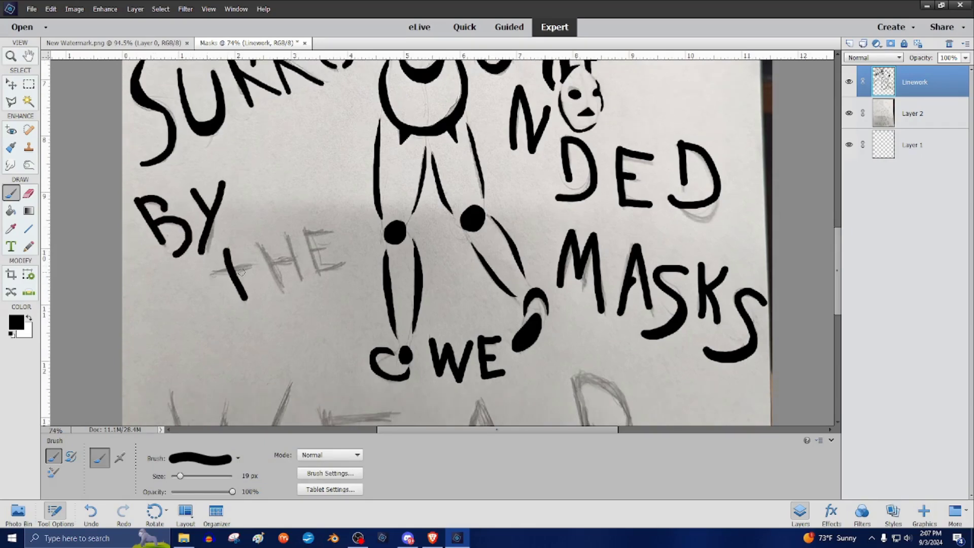
{"action": "left_click_drag", "start_coordinate": [251, 242], "coordinate": [270, 289]}
{"action": "left_click_drag", "start_coordinate": [274, 238], "coordinate": [283, 283]}
{"action": "mouse_move", "coordinate": [263, 265]}
{"action": "left_mouse_down"}
{"action": "mouse_move", "coordinate": [297, 247]}
{"action": "mouse_move", "coordinate": [328, 270]}
{"action": "left_mouse_up"}
{"action": "left_click_drag", "start_coordinate": [291, 230], "coordinate": [310, 232]}
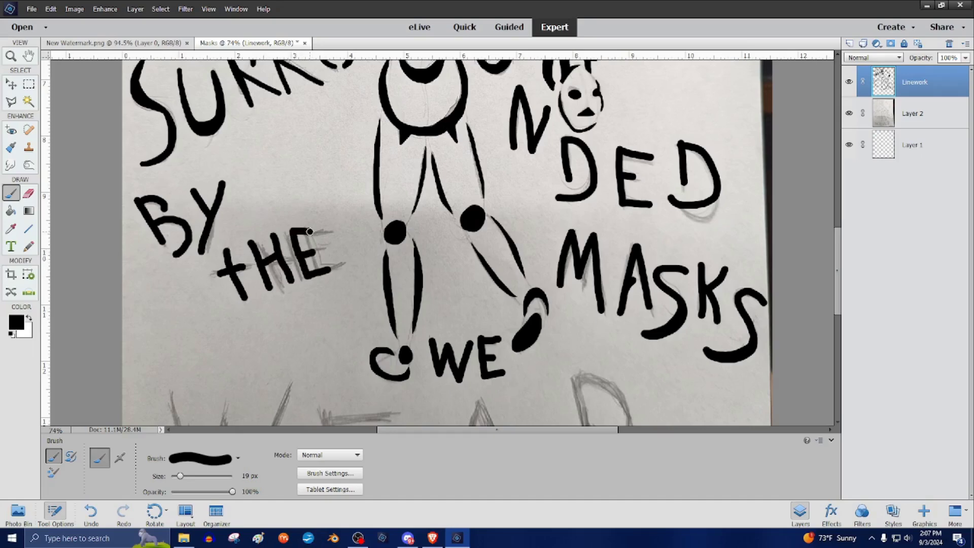
Set the brush size to 32 px and trace the W and E of the large word WEAR.
{"action": "scroll", "coordinate": [361, 287], "scroll_direction": "up", "scroll_amount": 2}
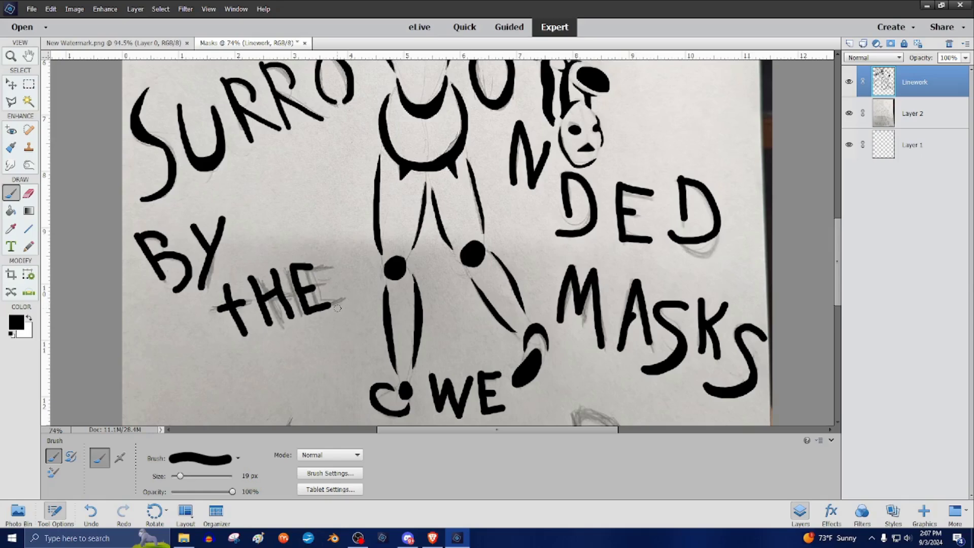
{"action": "scroll", "coordinate": [435, 267], "scroll_direction": "down", "scroll_amount": 5}
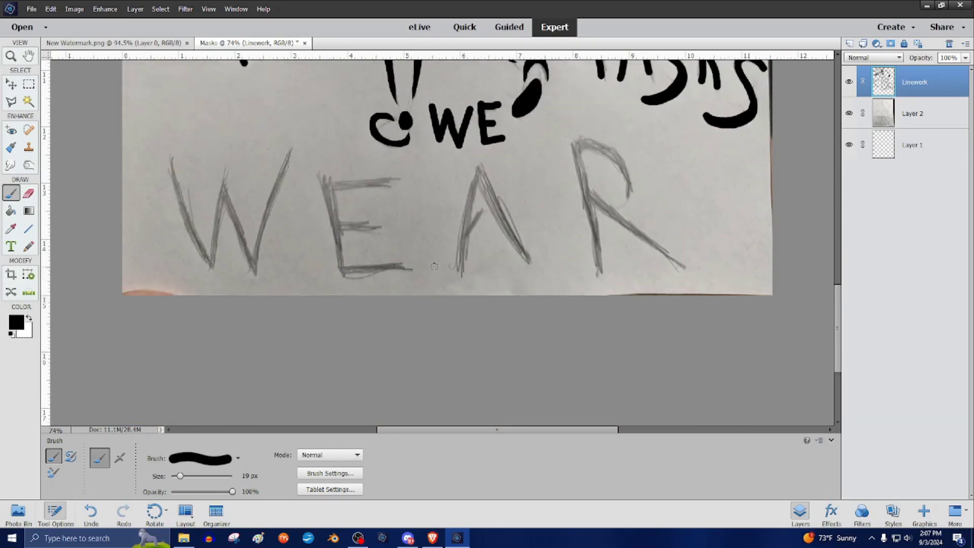
{"action": "scroll", "coordinate": [435, 266], "scroll_direction": "up", "scroll_amount": 1}
{"action": "left_click", "coordinate": [238, 458]}
{"action": "left_click_drag", "start_coordinate": [181, 476], "coordinate": [188, 478]}
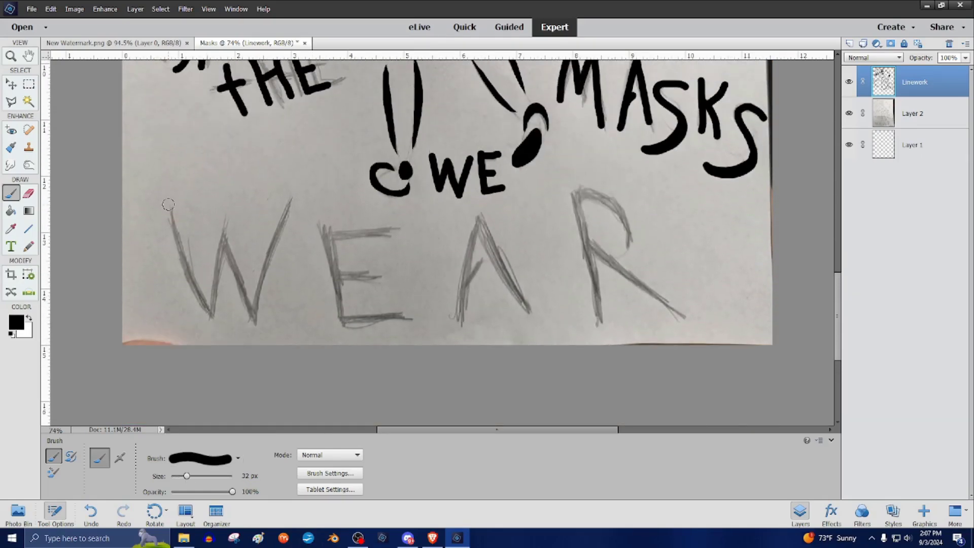
{"action": "mouse_move", "coordinate": [168, 205]}
{"action": "left_mouse_down"}
{"action": "mouse_move", "coordinate": [211, 327]}
{"action": "mouse_move", "coordinate": [227, 232]}
{"action": "mouse_move", "coordinate": [253, 323]}
{"action": "mouse_move", "coordinate": [271, 254]}
{"action": "mouse_move", "coordinate": [339, 254]}
{"action": "mouse_move", "coordinate": [349, 320]}
{"action": "mouse_move", "coordinate": [416, 321]}
{"action": "left_mouse_up"}
{"action": "left_click_drag", "start_coordinate": [346, 277], "coordinate": [378, 277]}
{"action": "left_click_drag", "start_coordinate": [322, 218], "coordinate": [406, 225]}
Trace the A and R of the large word WEAR with the 32 px brush.
{"action": "mouse_move", "coordinate": [455, 323]}
{"action": "left_mouse_down"}
{"action": "mouse_move", "coordinate": [476, 218]}
{"action": "mouse_move", "coordinate": [530, 320]}
{"action": "left_mouse_up"}
{"action": "mouse_move", "coordinate": [459, 297]}
{"action": "left_mouse_down"}
{"action": "mouse_move", "coordinate": [479, 265]}
{"action": "mouse_move", "coordinate": [456, 309]}
{"action": "left_mouse_up"}
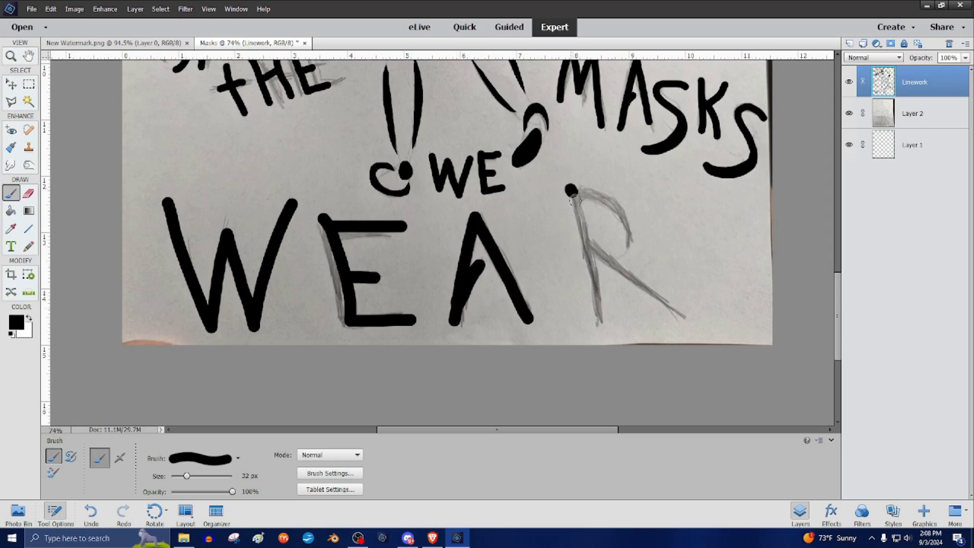
{"action": "left_click_drag", "start_coordinate": [575, 200], "coordinate": [596, 324]}
{"action": "mouse_move", "coordinate": [585, 195]}
{"action": "left_mouse_down"}
{"action": "mouse_move", "coordinate": [634, 238]}
{"action": "mouse_move", "coordinate": [652, 304]}
{"action": "mouse_move", "coordinate": [691, 318]}
{"action": "left_mouse_up"}
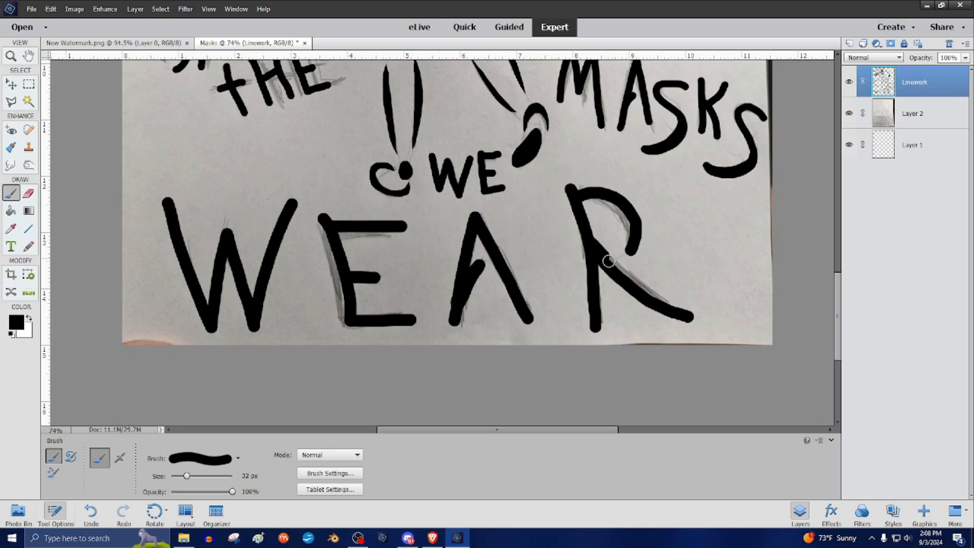
{"action": "left_click_drag", "start_coordinate": [609, 262], "coordinate": [670, 310]}
Delete Layer 2 with the scanned pencil sketch.
{"action": "left_click", "coordinate": [10, 57]}
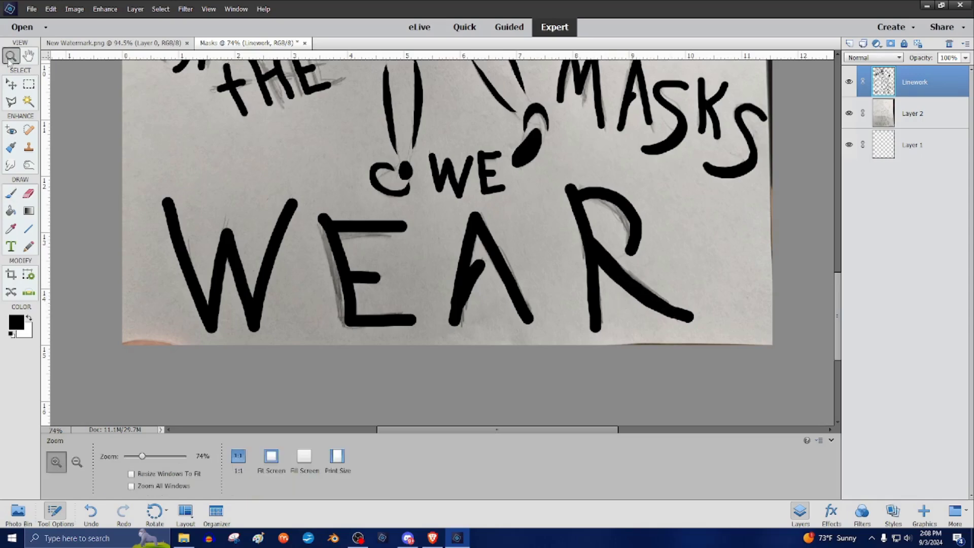
{"action": "left_click_drag", "start_coordinate": [141, 456], "coordinate": [131, 452]}
{"action": "right_click", "coordinate": [902, 122]}
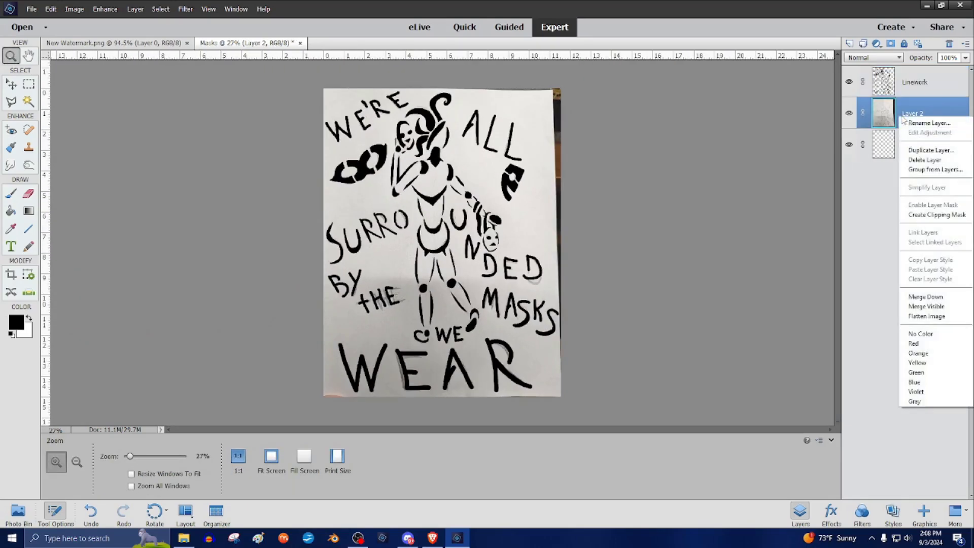
{"action": "left_click", "coordinate": [914, 162]}
{"action": "left_click", "coordinate": [459, 200]}
Fill Layer 1 with white using the Paint Bucket and restore black as the foreground color for the brush.
{"action": "key", "text": "x"}
{"action": "left_click", "coordinate": [11, 211]}
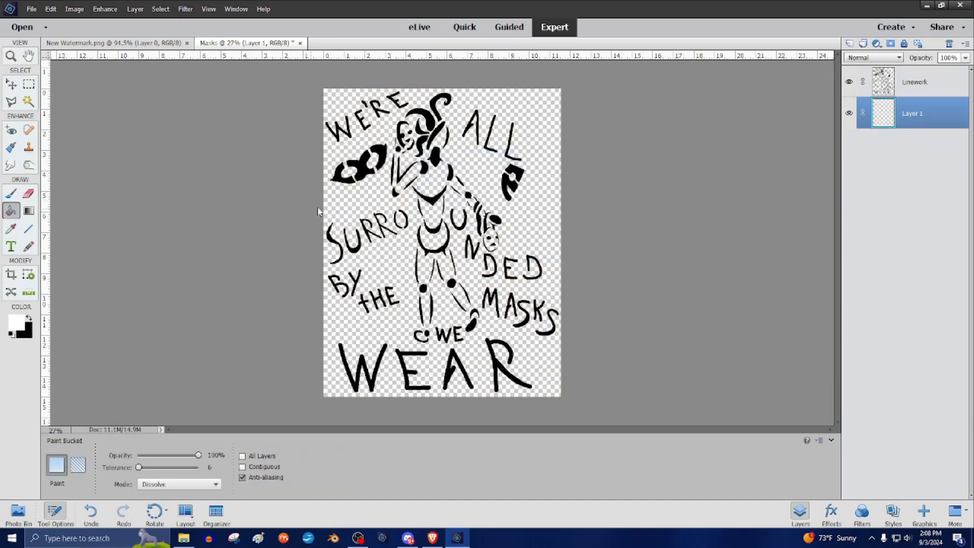
{"action": "left_click", "coordinate": [375, 204]}
{"action": "key", "text": "x"}
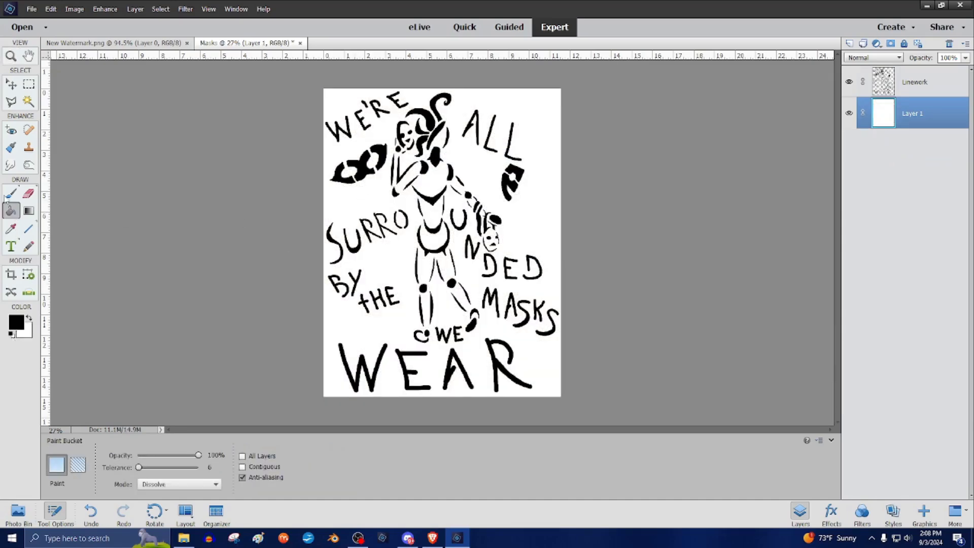
{"action": "left_click", "coordinate": [11, 193]}
Save the finished artwork as Masks.psd.
{"action": "left_click", "coordinate": [31, 9]}
{"action": "left_click", "coordinate": [51, 95]}
{"action": "left_click", "coordinate": [623, 414]}
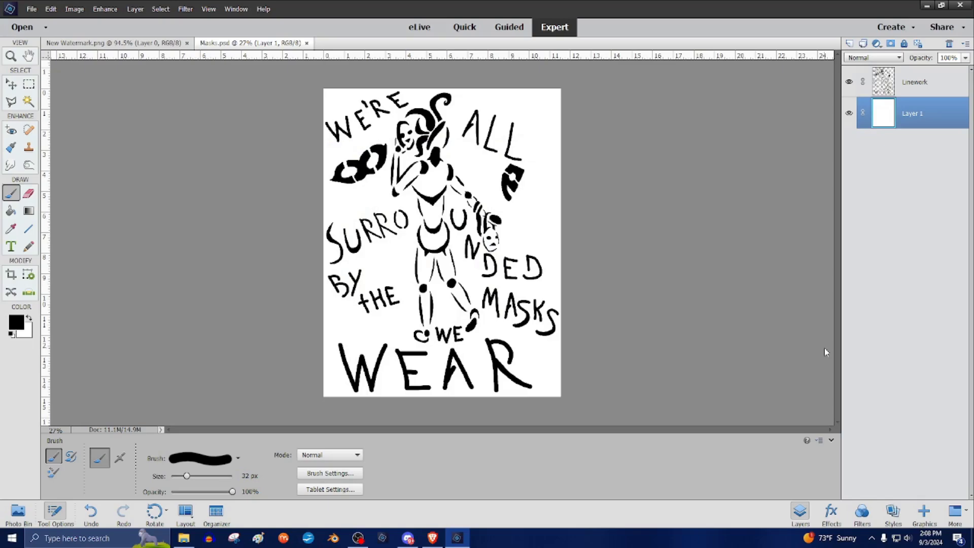
{"action": "key", "text": "alt+Tab"}
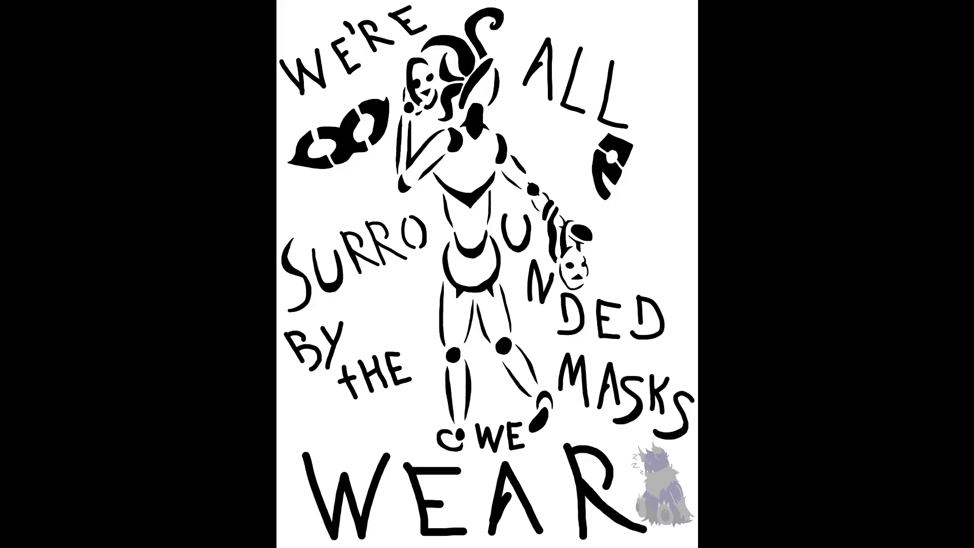